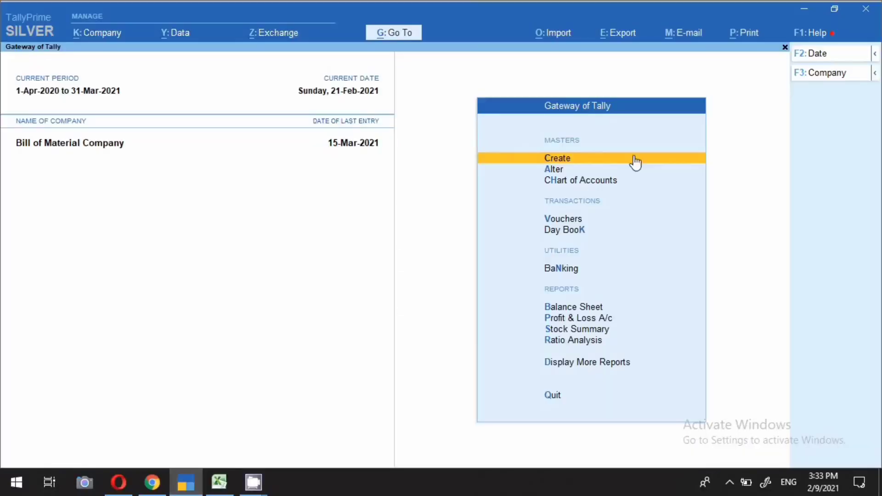
- Open the creation form for a new stock item among the inventory masters
{"action": "left_click", "coordinate": [571, 165]}
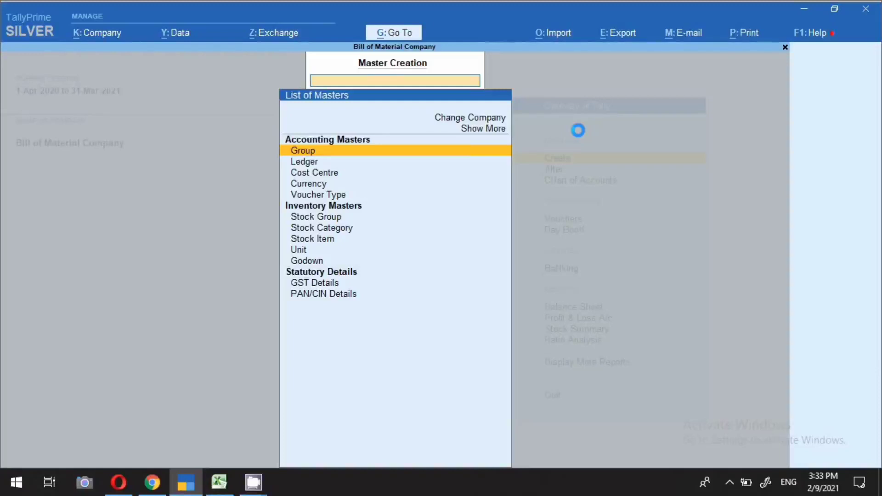
{"action": "key", "text": "Down"}
{"action": "key", "text": "Down"}
{"action": "key", "text": "Down"}
{"action": "key", "text": "Down"}
{"action": "key", "text": "Down"}
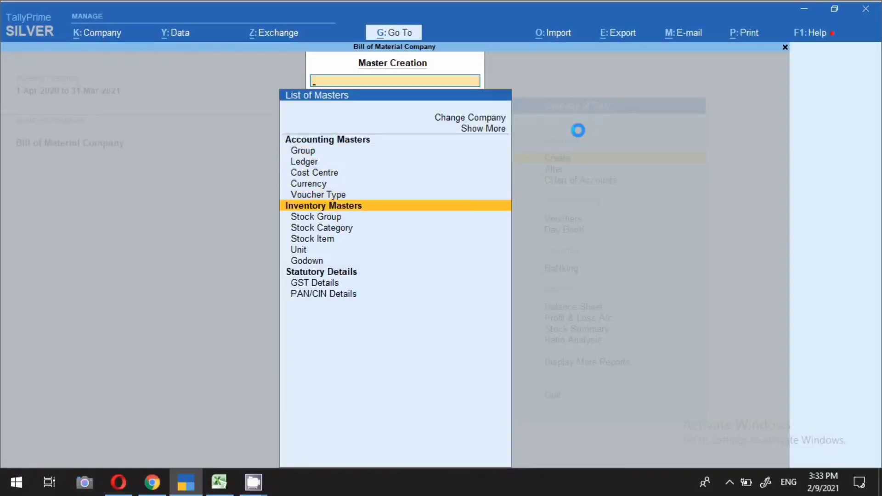
{"action": "key", "text": "Down"}
{"action": "key", "text": "Down"}
{"action": "key", "text": "Down"}
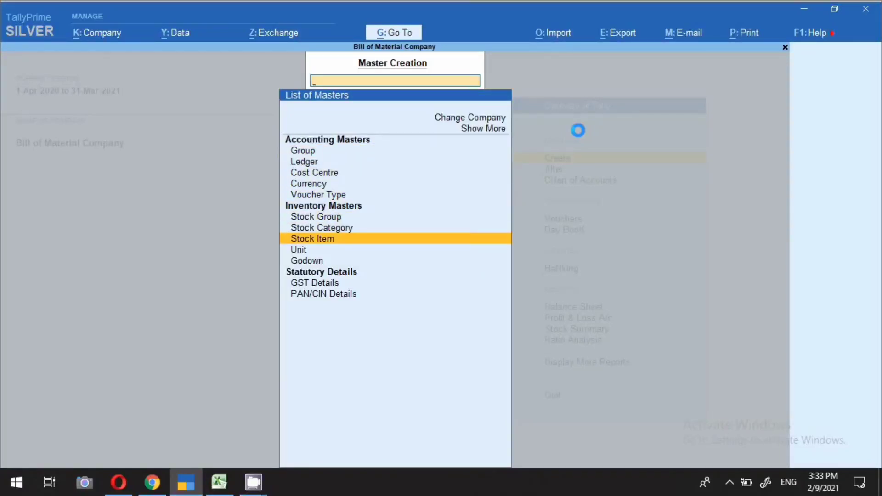
{"action": "key", "text": "Return"}
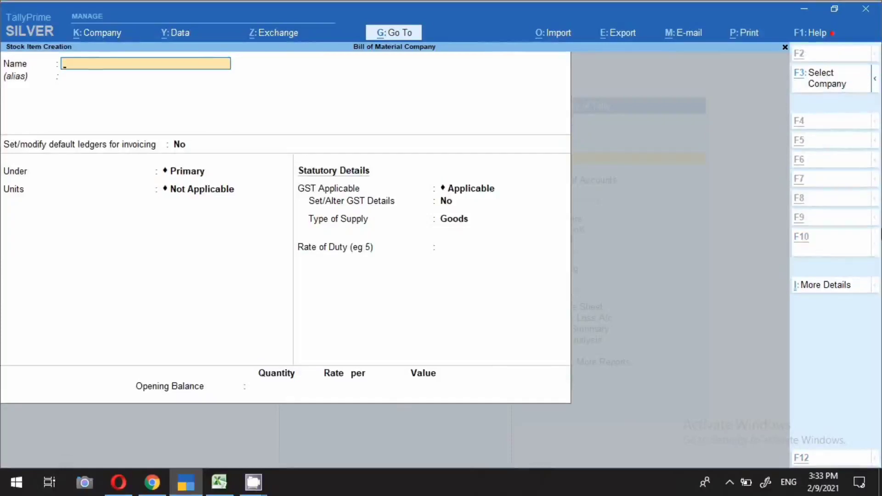
- Copy SOLE PLATE from the Excel bill of material as the new stock item's name and keep it under Primary
{"action": "key", "text": "alt+Tab"}
{"action": "left_click", "coordinate": [503, 144]}
{"action": "key", "text": "ctrl+c"}
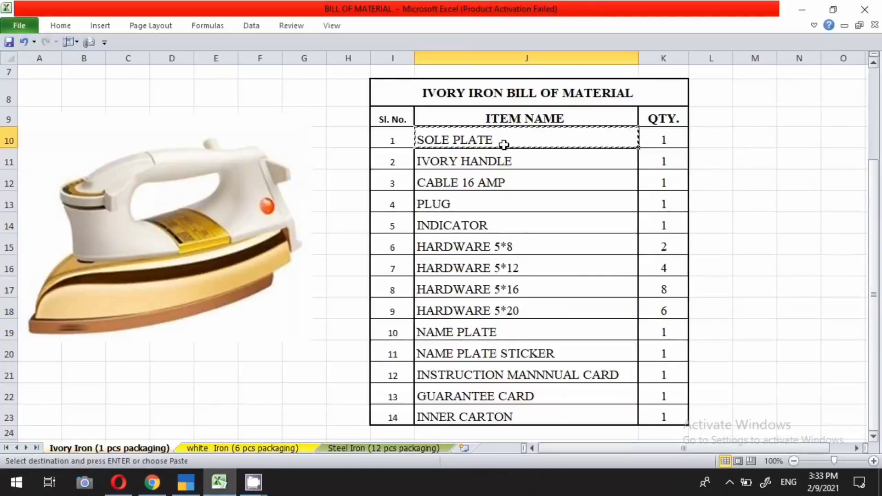
{"action": "key", "text": "alt+Tab"}
{"action": "key", "text": "ctrl+alt+v"}
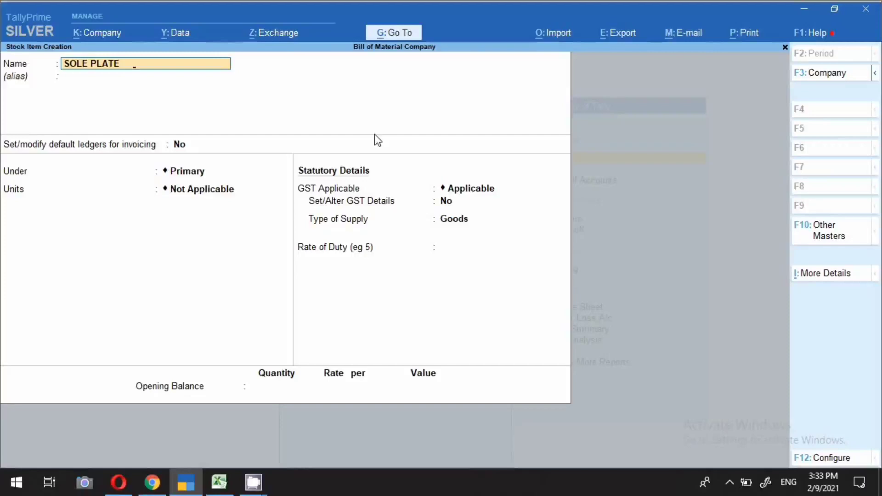
{"action": "key", "text": "Return"}
{"action": "key", "text": "Return"}
{"action": "key", "text": "Return"}
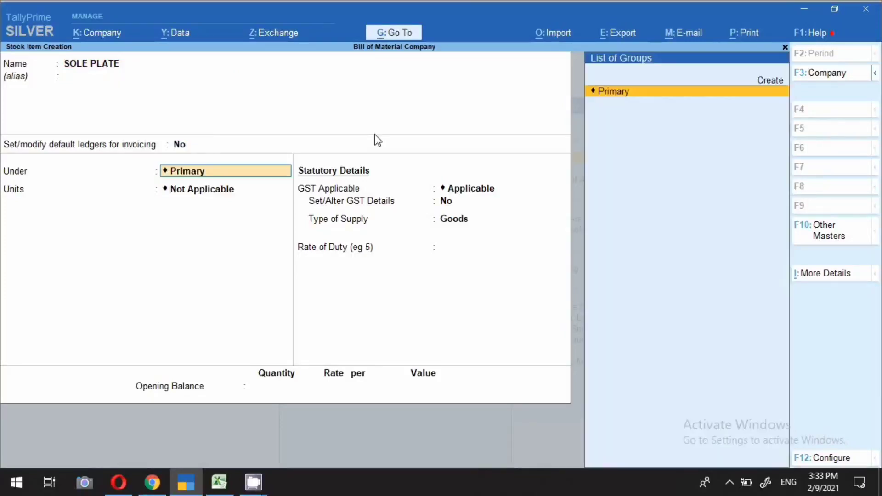
{"action": "key", "text": "Return"}
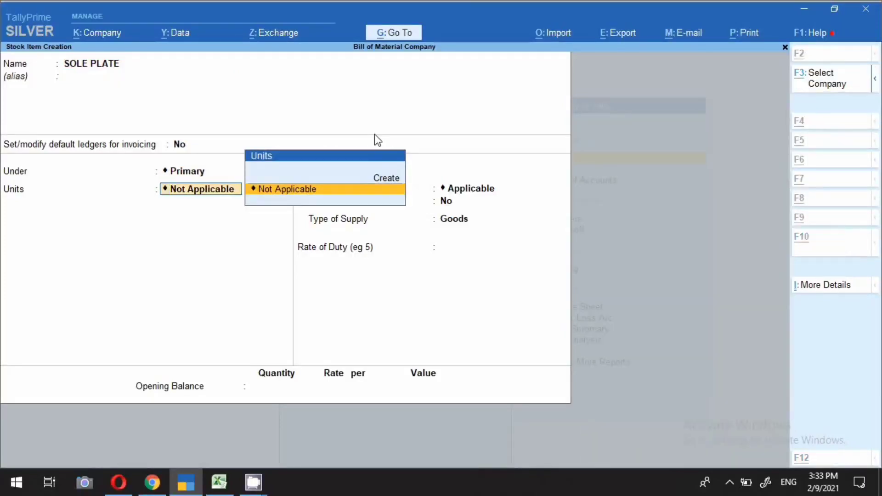
- Create a simple unit PCS with formal name PICES, UQC PCS-PIECES and 0 decimal places, and assign it to SOLE PLATE
{"action": "key", "text": "alt+c"}
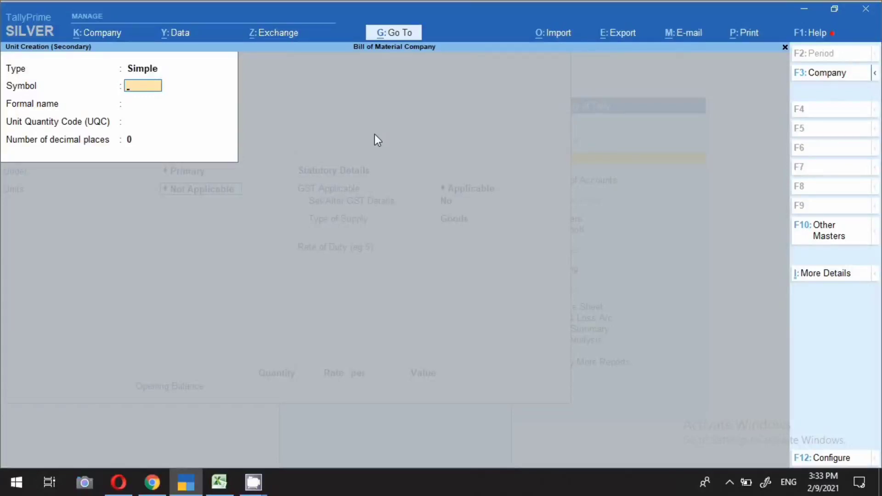
{"action": "type", "text": "PCS"}
{"action": "key", "text": "Return"}
{"action": "type", "text": "PICES"}
{"action": "key", "text": "Return"}
{"action": "type", "text": "PI"}
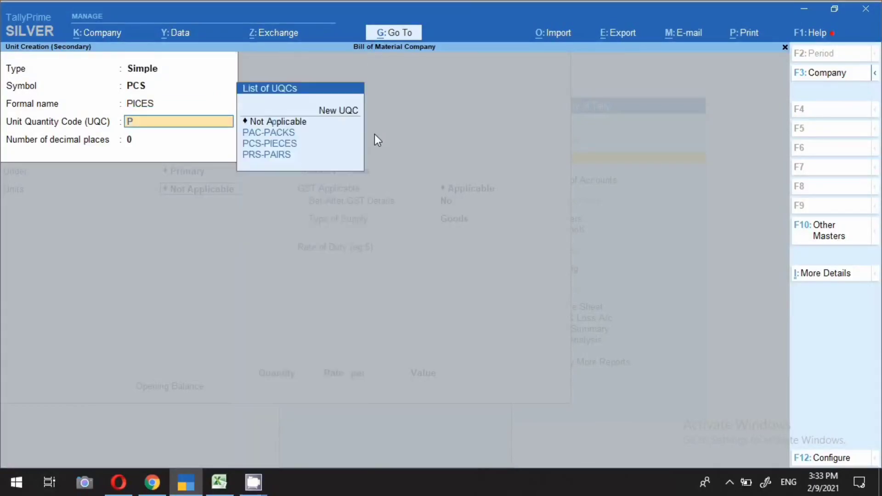
{"action": "key", "text": "Return"}
{"action": "key", "text": "Return"}
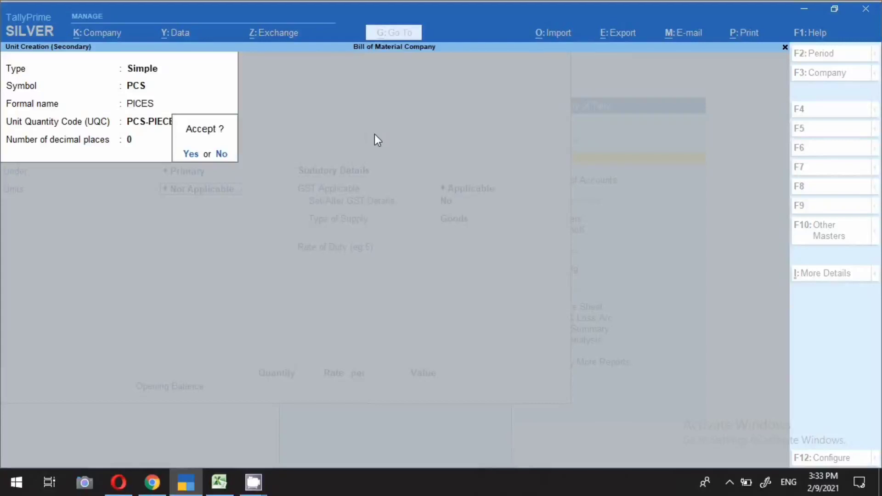
{"action": "key", "text": "Return"}
{"action": "key", "text": "Return"}
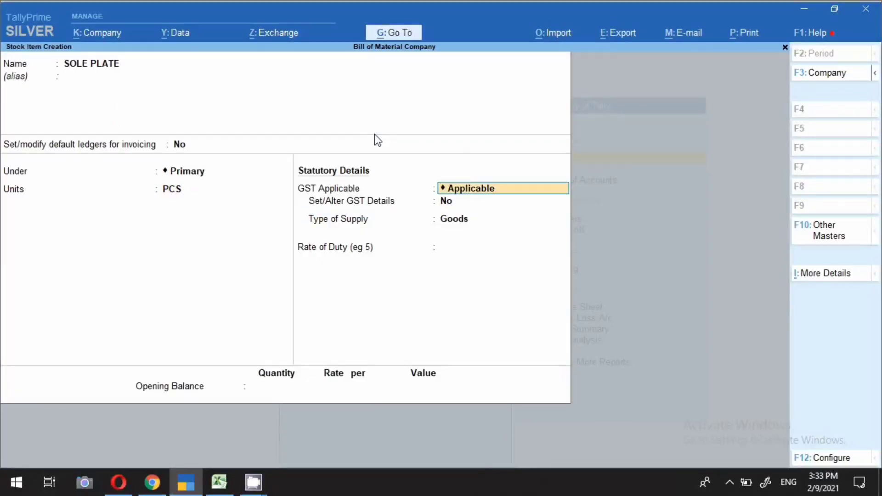
- Enable GST details for SOLE PLATE and enter the description SOLE PLATE with HSN/SAC 123, calculated On Value
{"action": "key", "text": "Return"}
{"action": "type", "text": "y"}
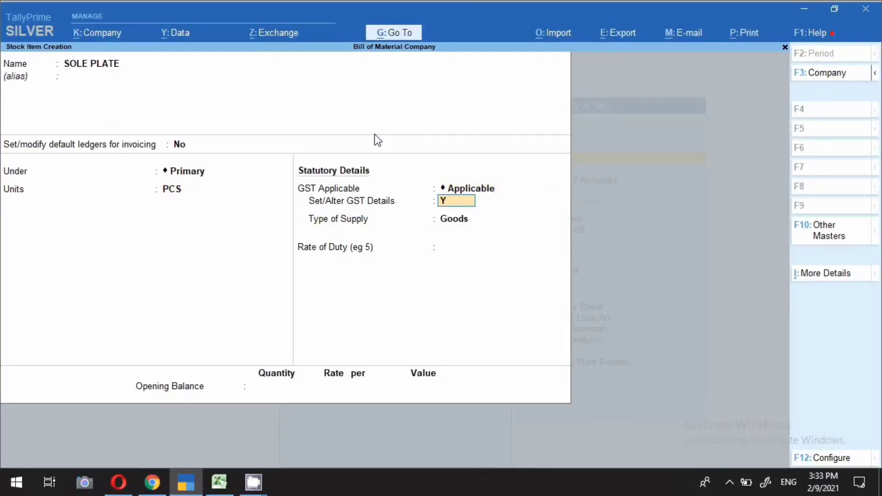
{"action": "key", "text": "Return"}
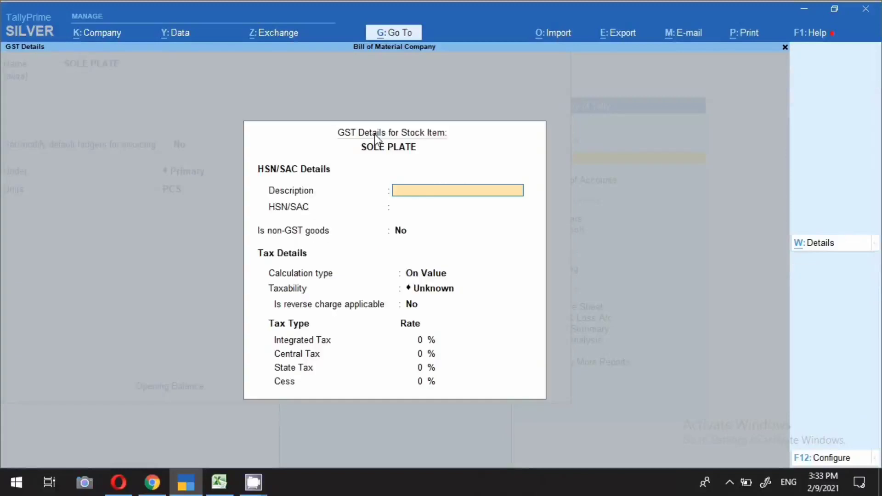
{"action": "type", "text": "SOLE PLATE"}
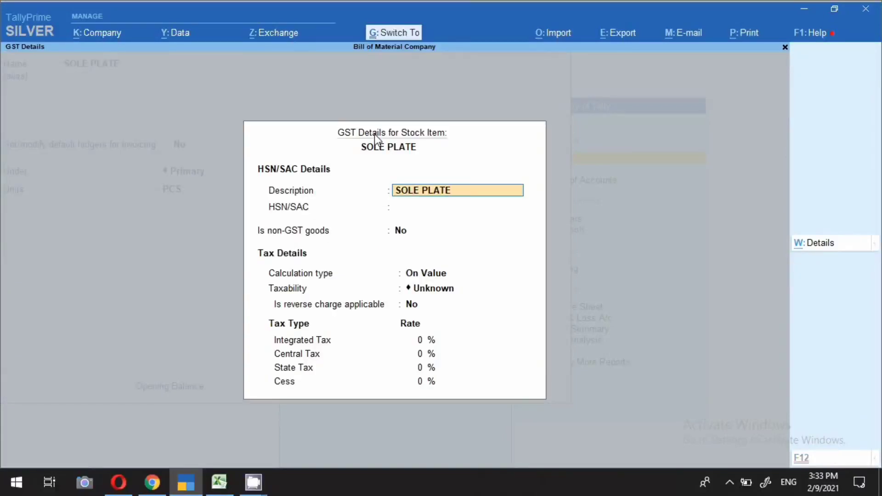
{"action": "key", "text": "Return"}
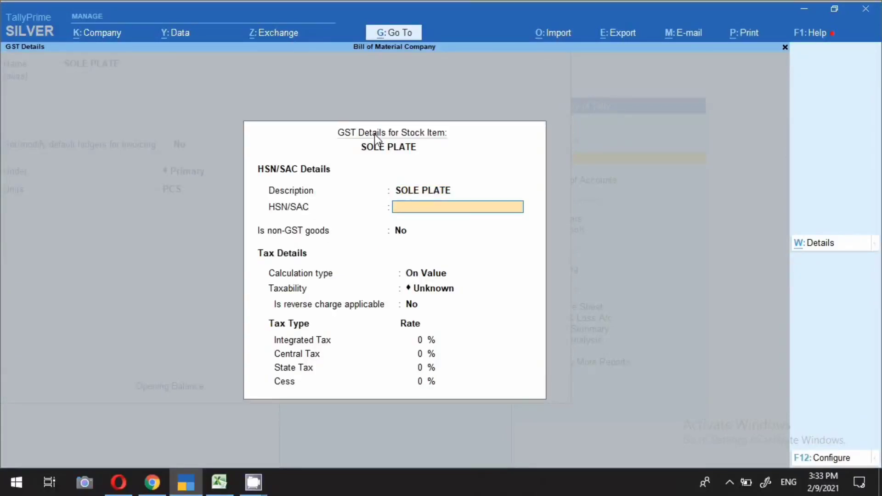
{"action": "type", "text": "123"}
{"action": "key", "text": "Return"}
{"action": "key", "text": "Return"}
{"action": "key", "text": "Return"}
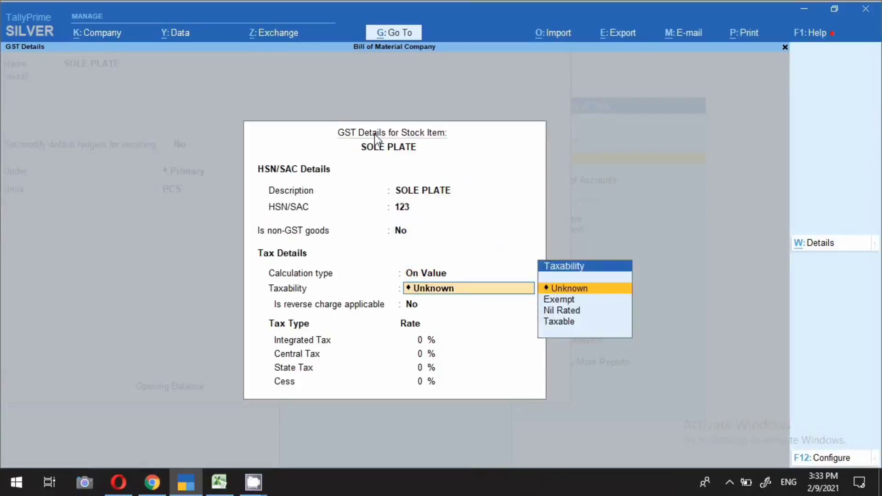
- Make SOLE PLATE Taxable with 18% integrated tax and save the stock item
{"action": "key", "text": "Down"}
{"action": "key", "text": "Down"}
{"action": "key", "text": "Down"}
{"action": "key", "text": "Return"}
{"action": "key", "text": "Return"}
{"action": "type", "text": "18"}
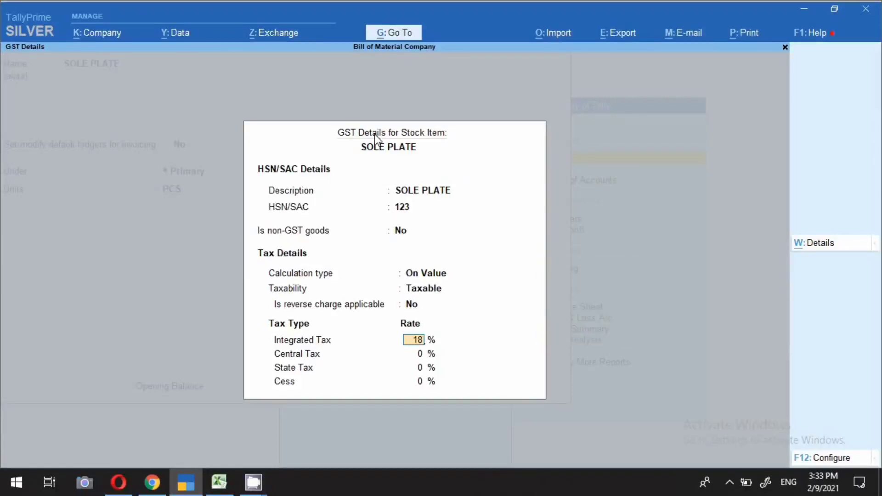
{"action": "key", "text": "Return"}
{"action": "key", "text": "Return"}
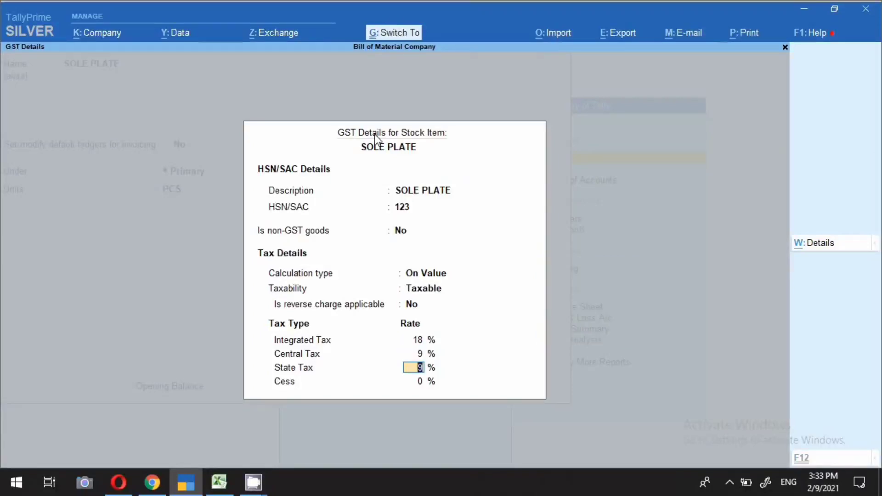
{"action": "key", "text": "ctrl+a"}
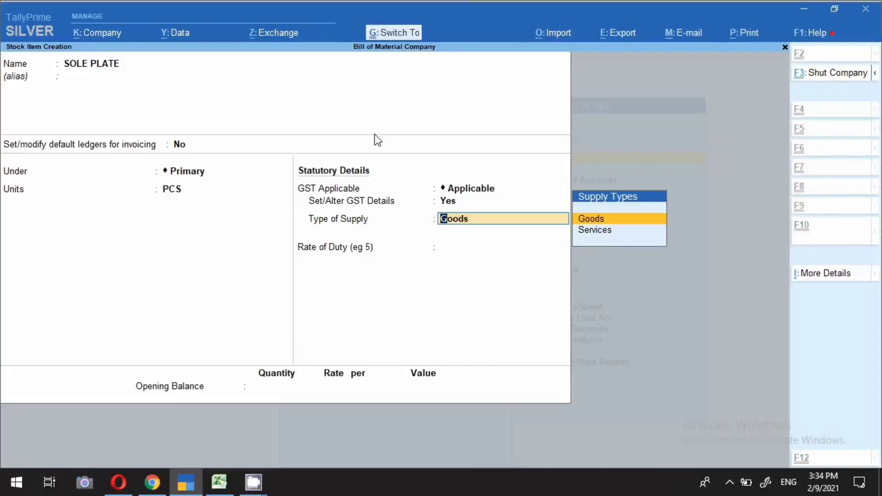
{"action": "key", "text": "ctrl+a"}
- Name the next stock item IVORY HANDLE, copied from the Excel bill of material, under Primary with unit PCS
{"action": "key", "text": "alt"}
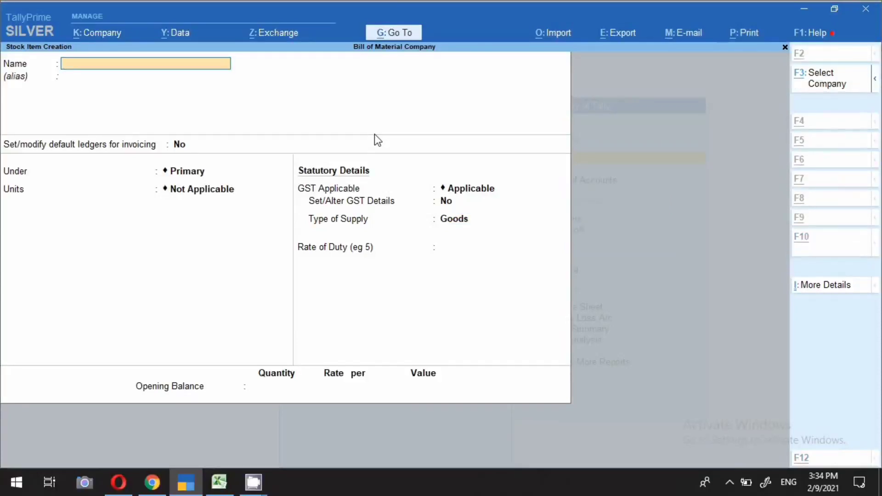
{"action": "key", "text": "alt+Tab"}
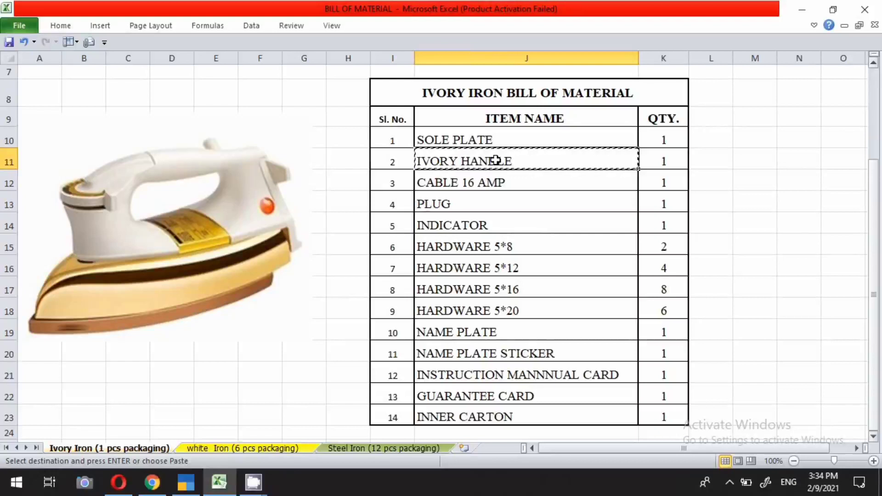
{"action": "key", "text": "alt+Tab"}
{"action": "key", "text": "ctrl+alt+v"}
{"action": "key", "text": "Return"}
{"action": "key", "text": "Return"}
{"action": "key", "text": "Return"}
{"action": "key", "text": "Return"}
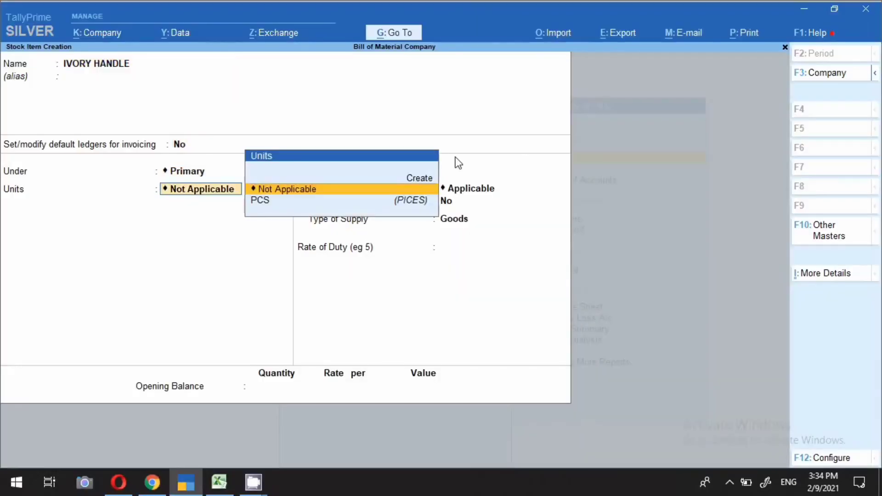
{"action": "key", "text": "Down"}
{"action": "key", "text": "Return"}
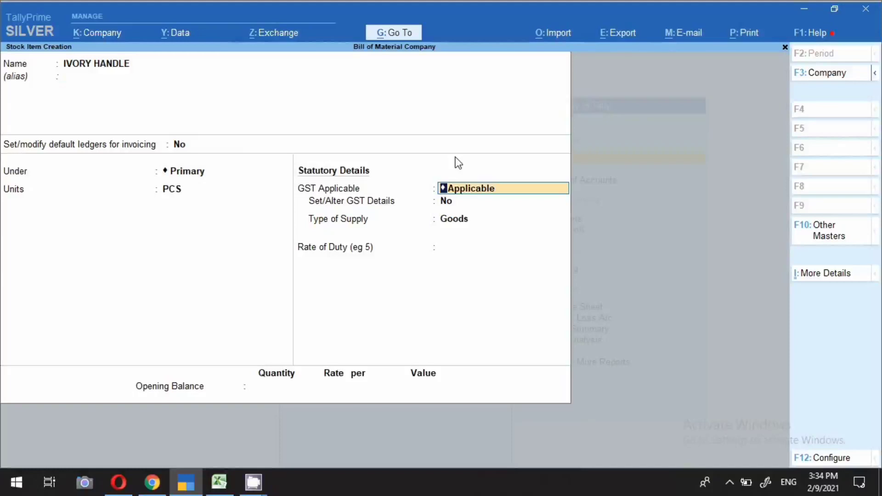
- Enable GST details for IVORY HANDLE and enter the description IVORY HANDLE with HSN/SAC 123, calculated On Value
{"action": "key", "text": "Return"}
{"action": "type", "text": "y"}
{"action": "key", "text": "Return"}
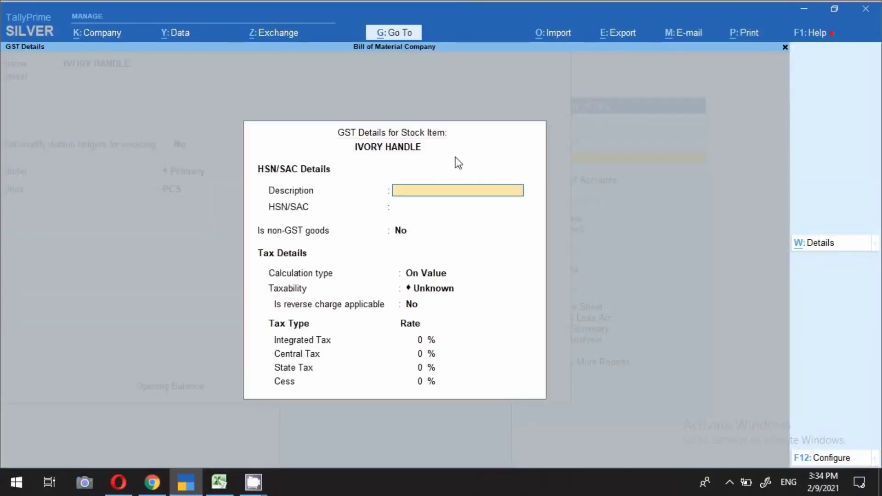
{"action": "key", "text": "ctrl+alt+v"}
{"action": "key", "text": "Return"}
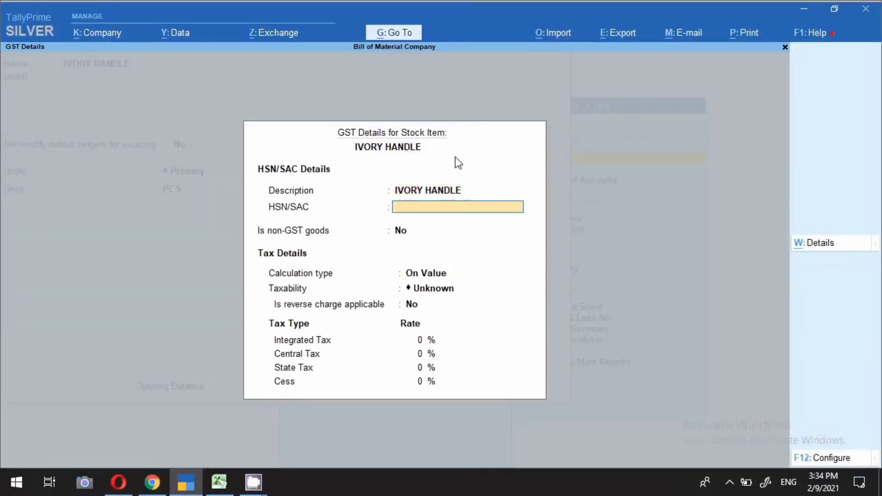
{"action": "type", "text": "123"}
{"action": "key", "text": "Return"}
{"action": "key", "text": "Return"}
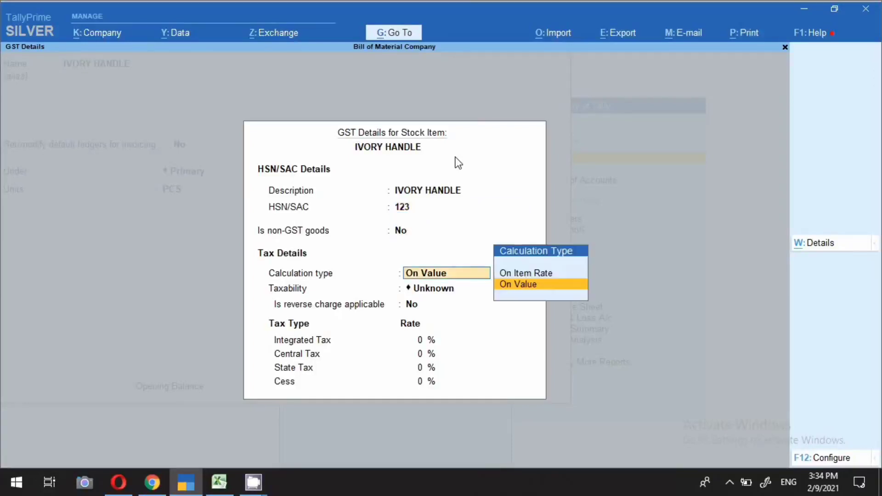
{"action": "key", "text": "Return"}
- Make IVORY HANDLE Taxable with 18% integrated tax and save the stock item
{"action": "key", "text": "Down"}
{"action": "key", "text": "Down"}
{"action": "key", "text": "Down"}
{"action": "key", "text": "Return"}
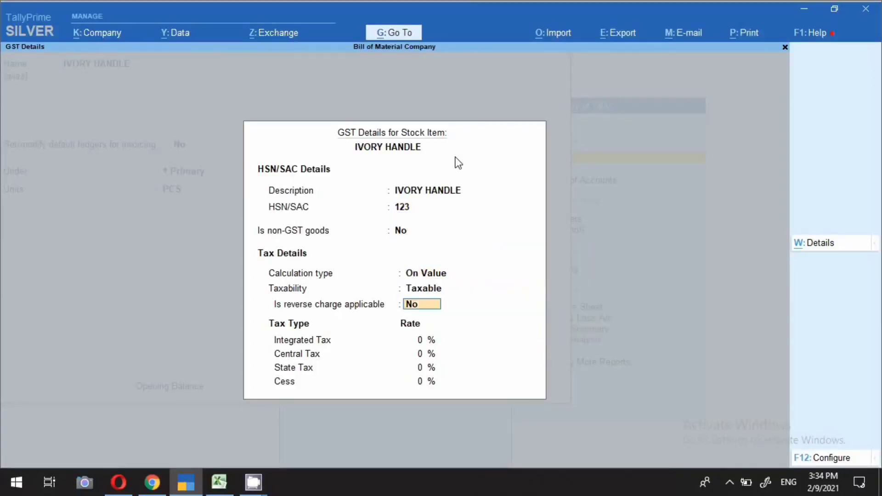
{"action": "key", "text": "Return"}
{"action": "type", "text": "18"}
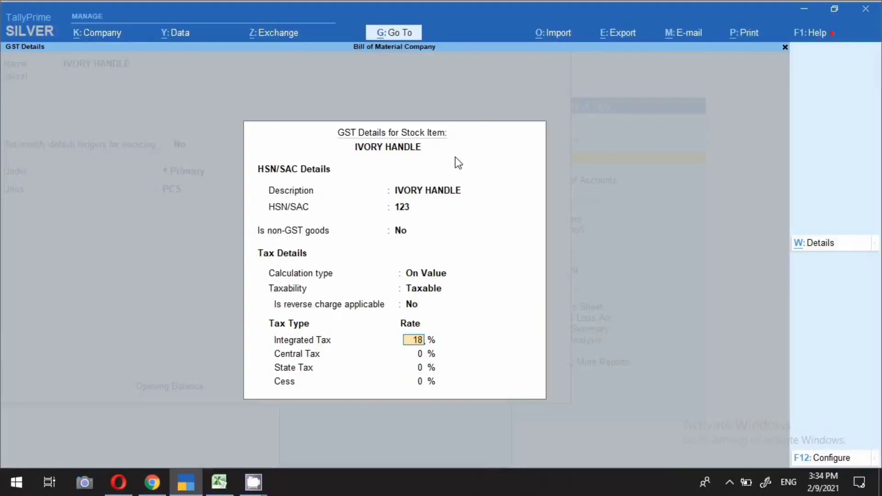
{"action": "key", "text": "Return"}
{"action": "key", "text": "ctrl+a"}
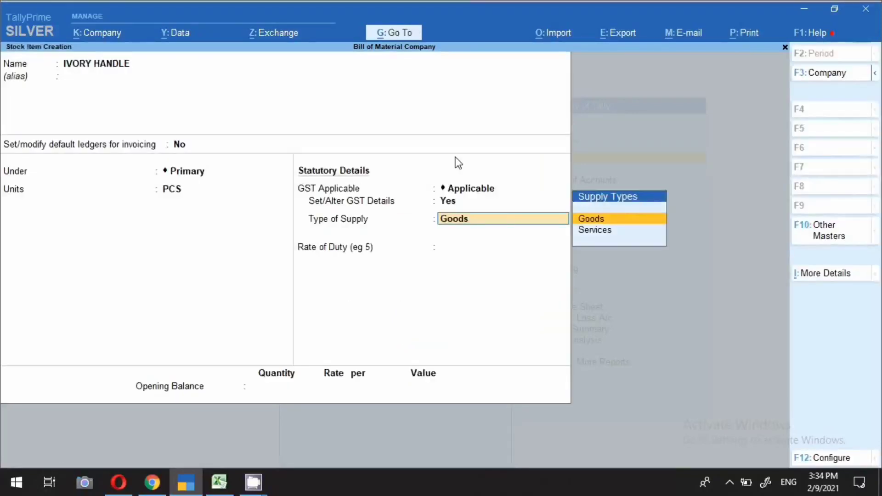
{"action": "key", "text": "ctrl"}
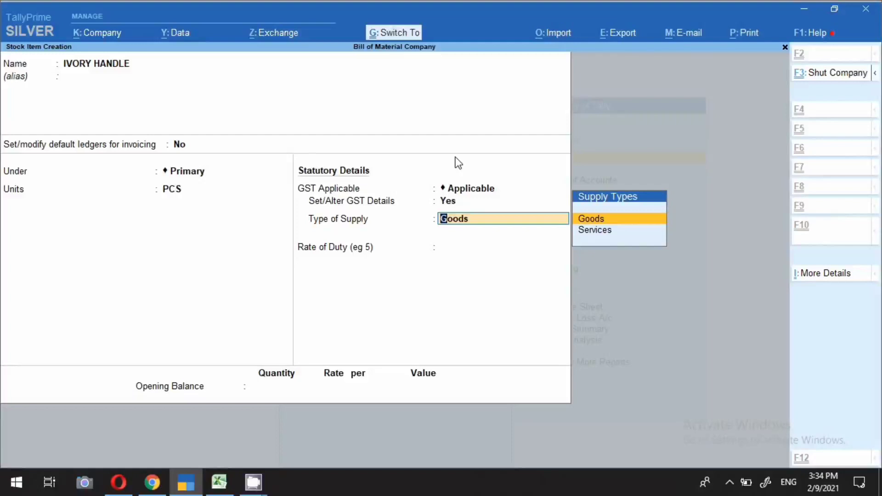
{"action": "key", "text": "ctrl+a"}
- Name the next stock item CABLE 16 AMP, copied from the Excel bill of material, under Primary with unit PCS
{"action": "key", "text": "alt+Tab"}
{"action": "left_click", "coordinate": [470, 179]}
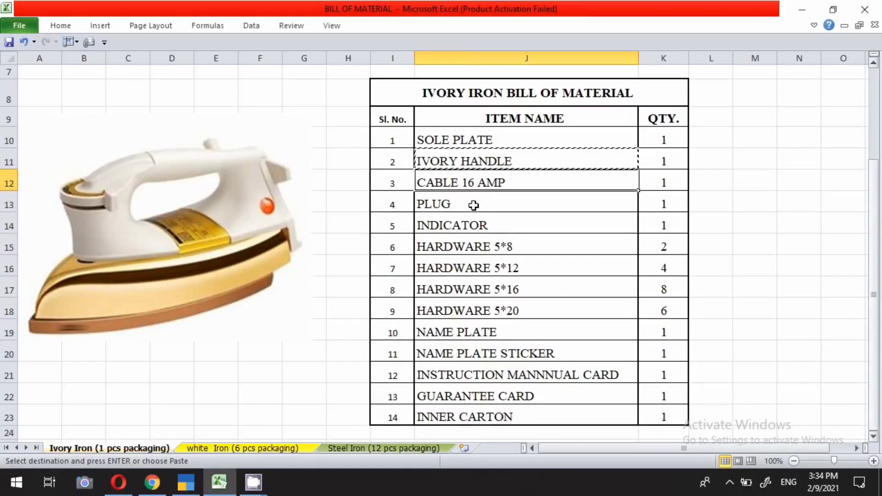
{"action": "key", "text": "alt+Tab"}
{"action": "key", "text": "ctrl+v"}
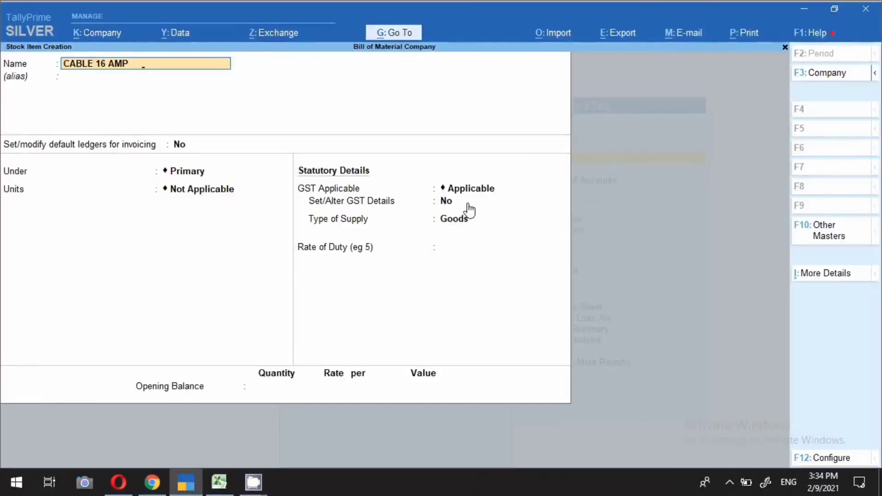
{"action": "key", "text": "Return"}
{"action": "key", "text": "Return"}
{"action": "key", "text": "Return"}
{"action": "key", "text": "Return"}
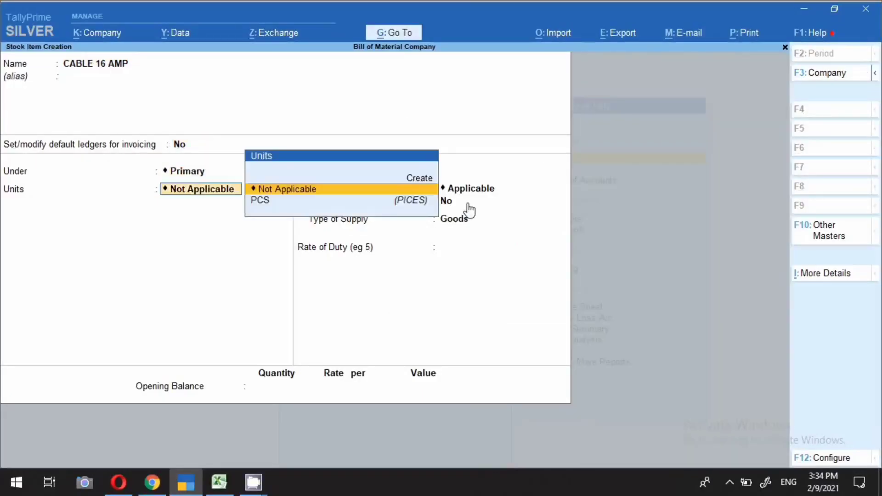
{"action": "key", "text": "Down"}
{"action": "key", "text": "Return"}
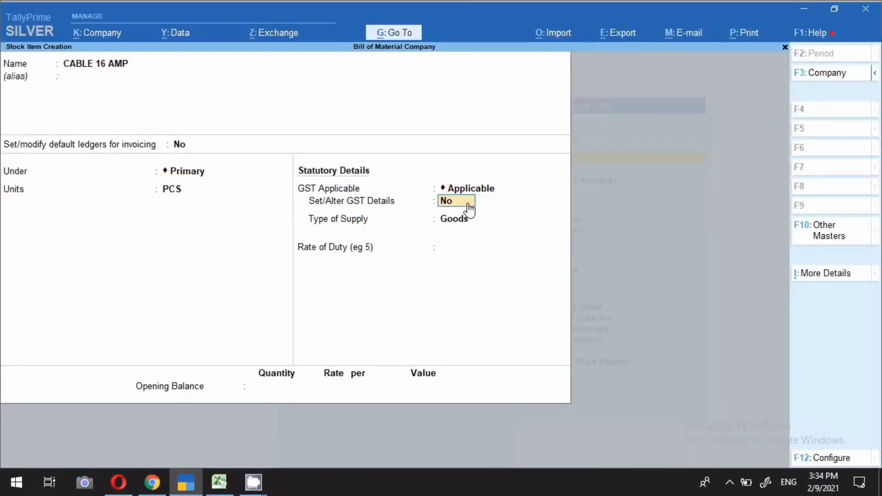
- Enable GST details for CABLE 16 AMP and enter the description CABLE 16 AMP with HSN/SAC 123, calculated On Value
{"action": "key", "text": "y"}
{"action": "key", "text": "ctrl+v"}
{"action": "key", "text": "Return"}
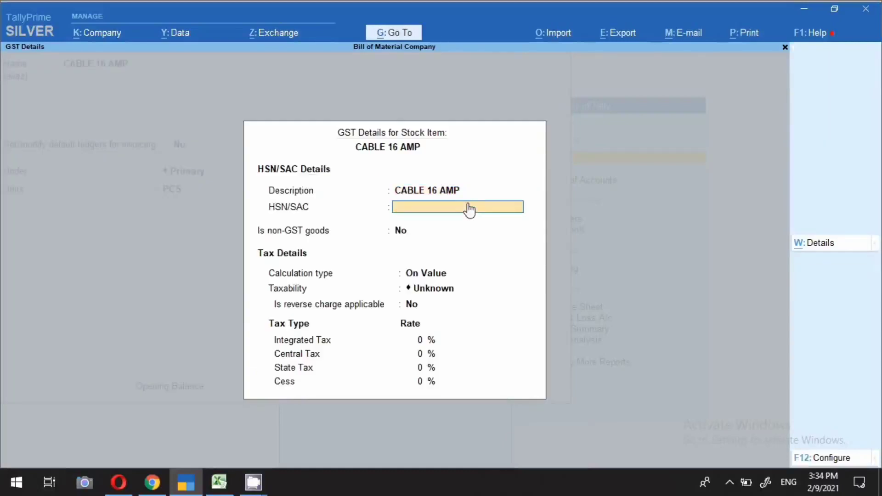
{"action": "type", "text": "123"}
{"action": "key", "text": "Return"}
{"action": "key", "text": "Return"}
{"action": "key", "text": "Return"}
- Make CABLE 16 AMP Taxable with 18% integrated tax and save the stock item
{"action": "key", "text": "Down"}
{"action": "key", "text": "Return"}
{"action": "key", "text": "Return"}
{"action": "type", "text": "18"}
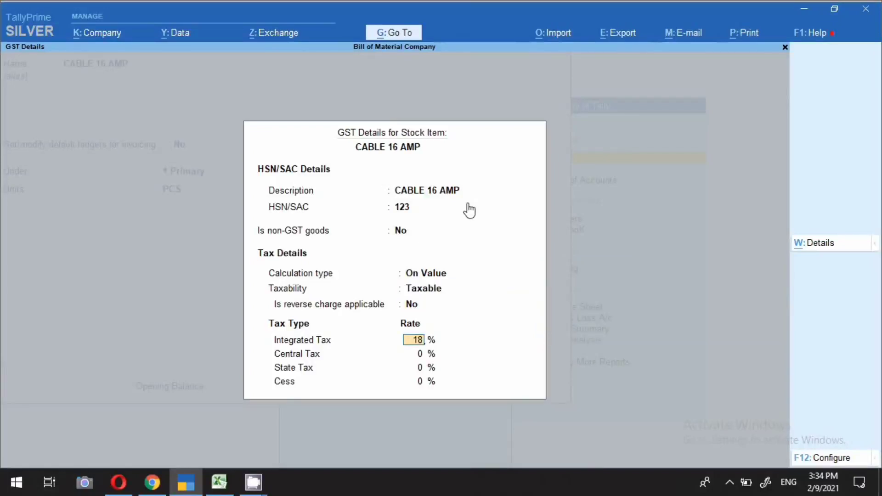
{"action": "key", "text": "ctrl+a"}
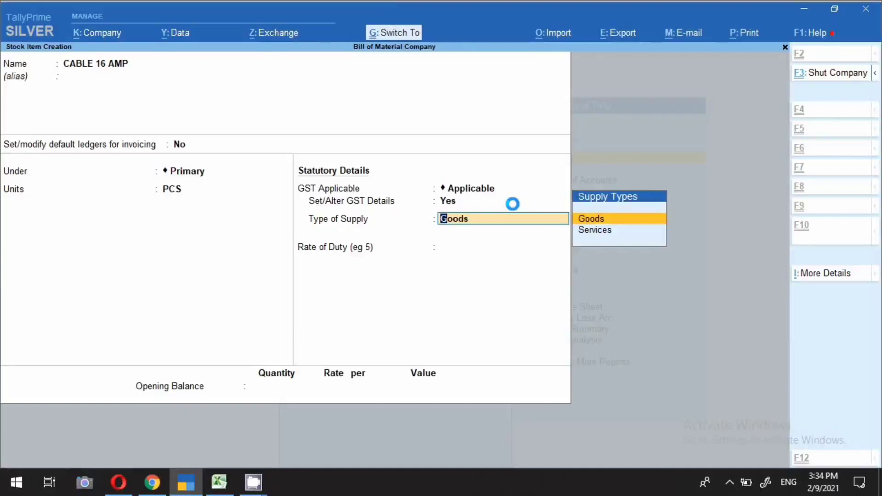
- Name the new stock item PLUG, copied from the Excel bill of material, under Primary with unit PCS
{"action": "key", "text": "alt+Tab"}
{"action": "key", "text": "Return"}
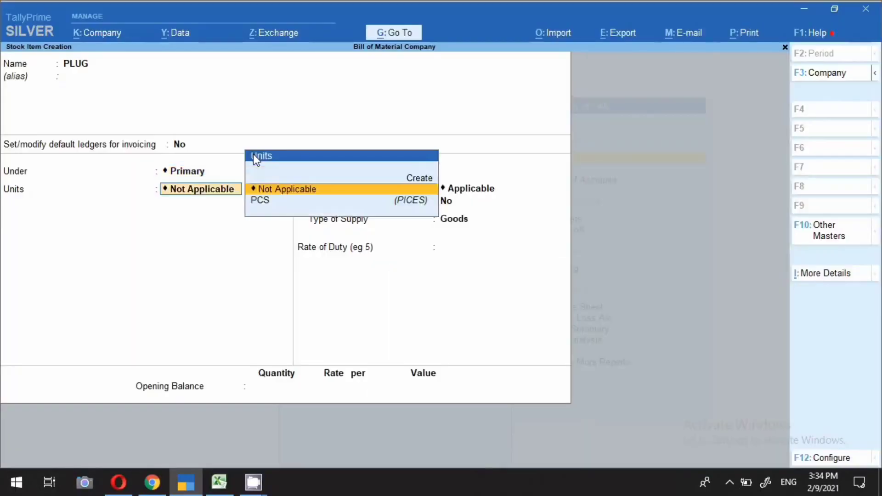
{"action": "key", "text": "Down"}
{"action": "key", "text": "Return"}
{"action": "key", "text": "Return"}
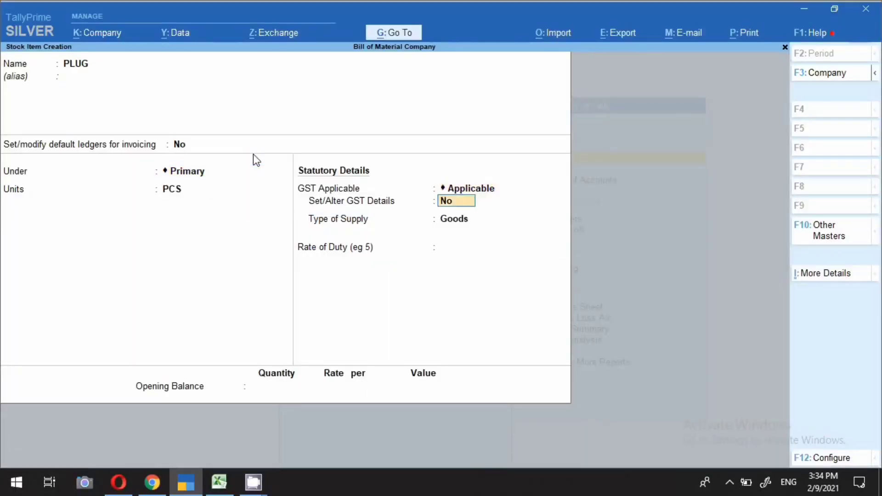
- Enable GST details for PLUG and enter the description PLUG with HSN/SAC 123, calculated On Value
{"action": "key", "text": "y"}
{"action": "key", "text": "ctrl+alt+v"}
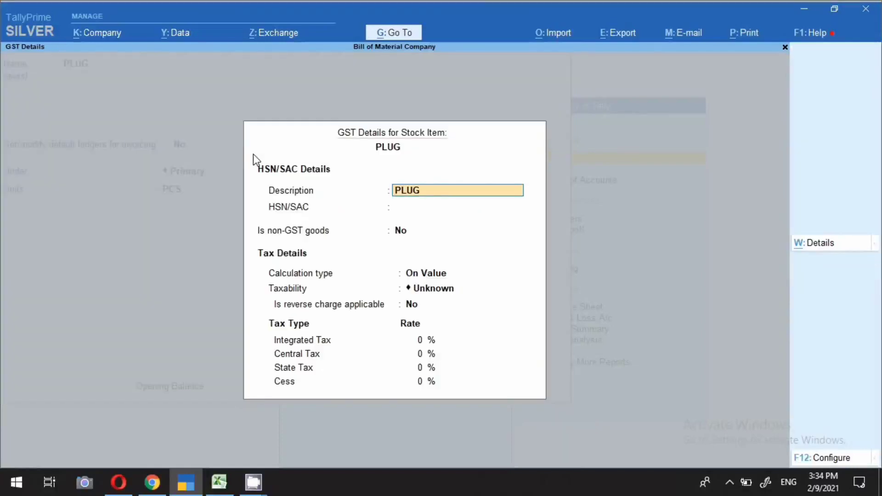
{"action": "key", "text": "Return"}
{"action": "type", "text": "123"}
{"action": "key", "text": "Return"}
{"action": "key", "text": "Return"}
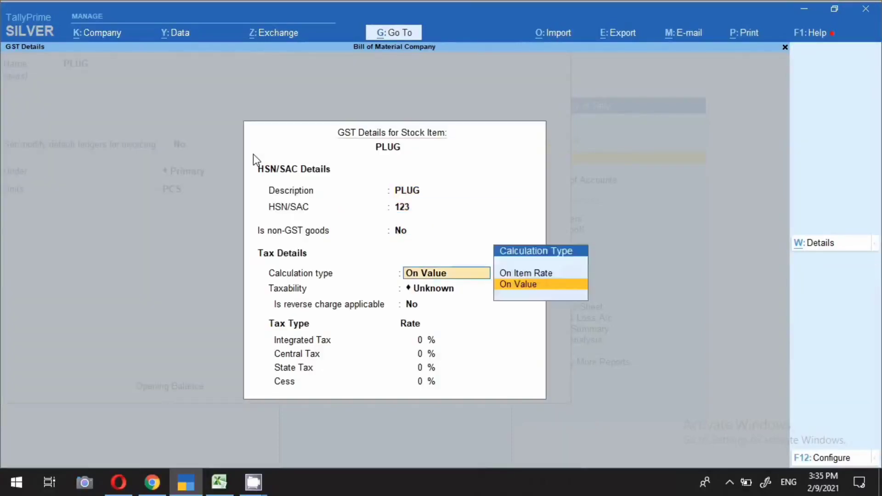
{"action": "key", "text": "Return"}
- Accept PLUG's GST details with Unknown taxability and reopen them for editing
{"action": "type", "text": "u"}
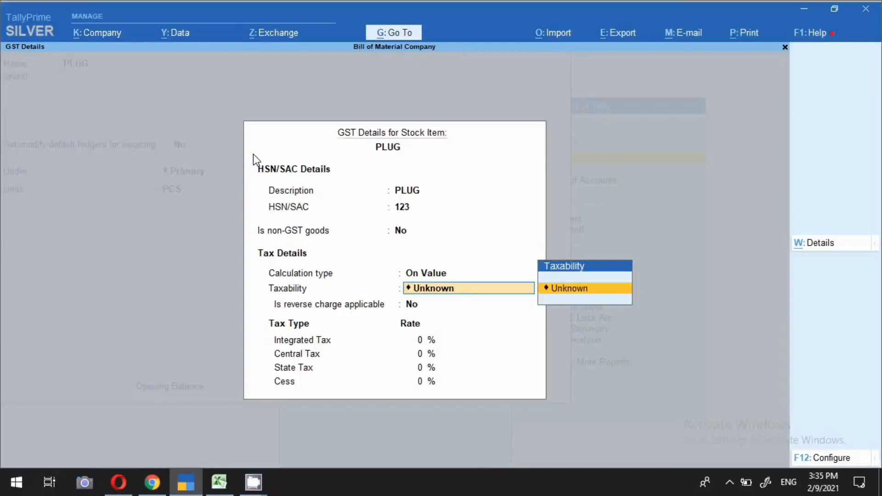
{"action": "key", "text": "ctrl+a"}
{"action": "type", "text": "y"}
{"action": "key", "text": "Return"}
{"action": "key", "text": "Return"}
{"action": "key", "text": "Return"}
{"action": "key", "text": "Return"}
{"action": "key", "text": "Return"}
- Make PLUG Taxable with 18% integrated tax and accept its GST details
{"action": "key", "text": "Down"}
{"action": "key", "text": "Down"}
{"action": "key", "text": "Down"}
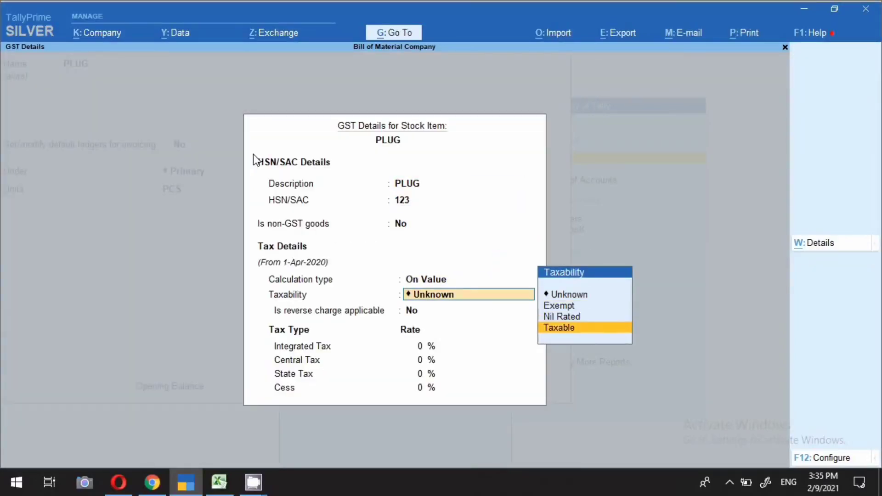
{"action": "key", "text": "Return"}
{"action": "key", "text": "Return"}
{"action": "type", "text": "18"}
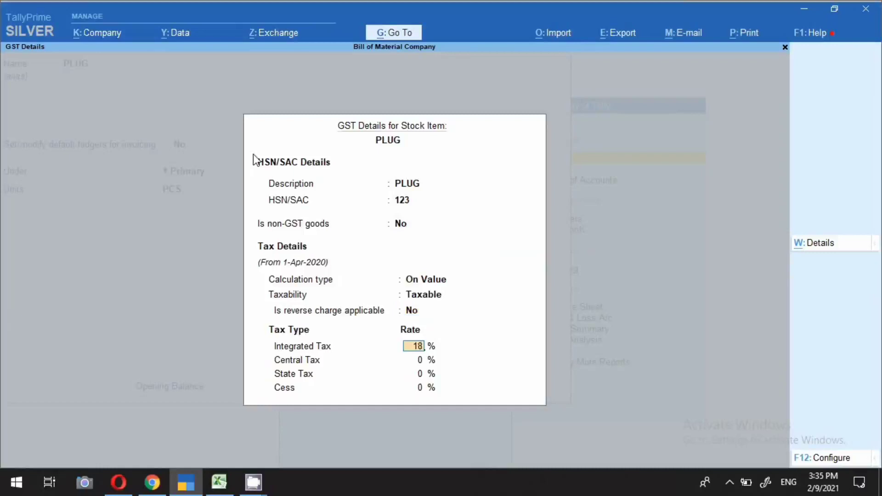
{"action": "key", "text": "Return"}
{"action": "key", "text": "Return"}
{"action": "key", "text": "Return"}
{"action": "key", "text": "Return"}
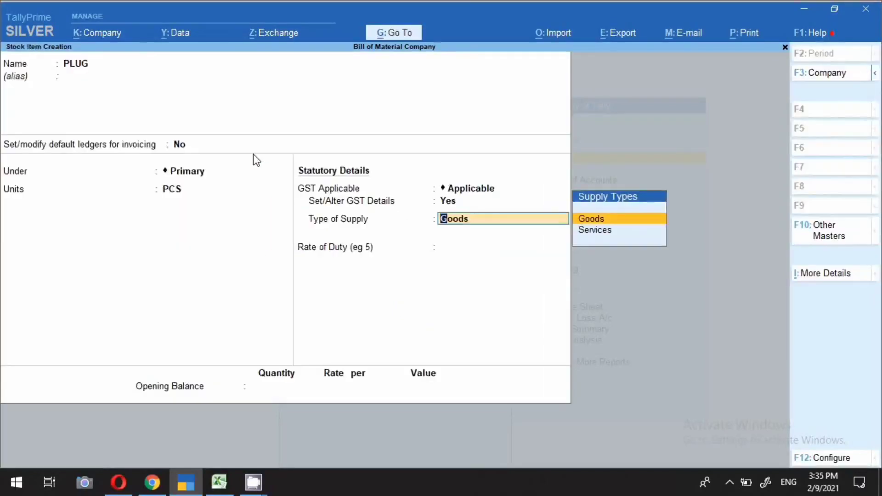
- Name a new stock item GUARANTEE CARD, copied from the Excel bill of material, under Primary with unit PCS
{"action": "key", "text": "alt"}
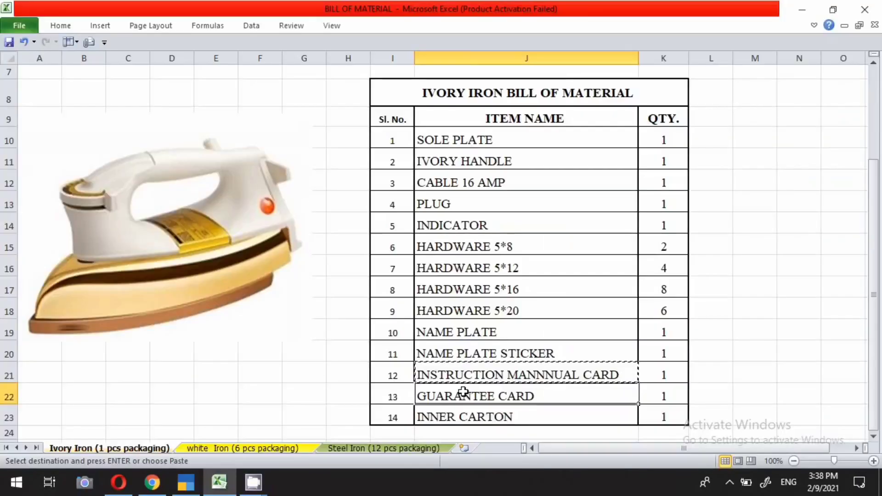
{"action": "key", "text": "ctrl+c"}
{"action": "key", "text": "alt+Tab"}
{"action": "key", "text": "ctrl+alt+v"}
{"action": "key", "text": "Return"}
{"action": "key", "text": "Return"}
{"action": "key", "text": "Return"}
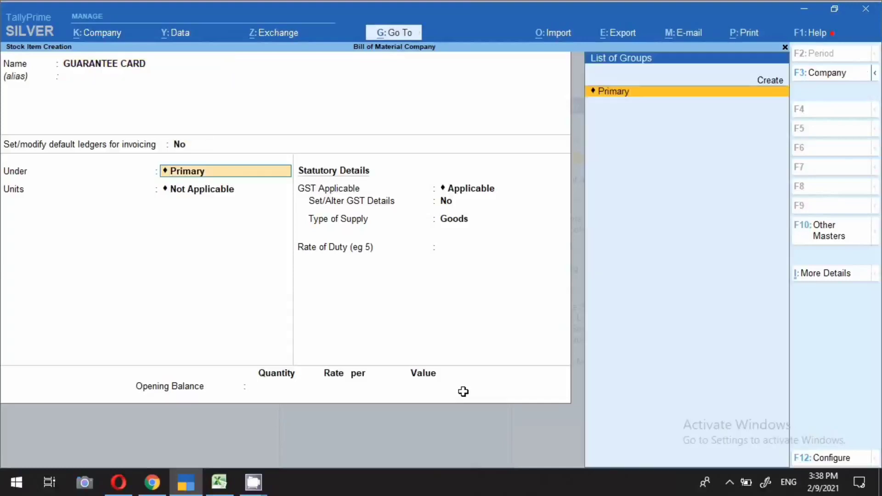
{"action": "key", "text": "Return"}
{"action": "key", "text": "Down"}
{"action": "key", "text": "Return"}
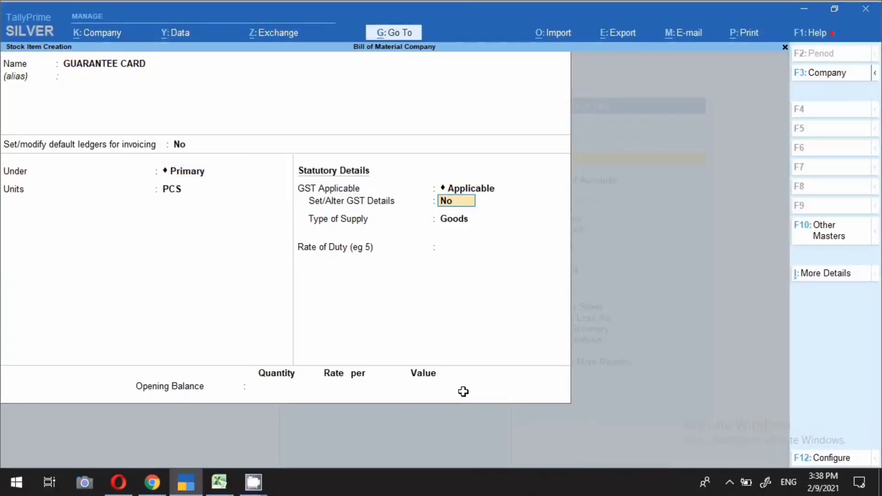
- Enable GST details for GUARANTEE CARD and enter the description GUARANTEE CARD with HSN/SAC 123, calculated On Value
{"action": "key", "text": "y"}
{"action": "key", "text": "ctrl+alt+v"}
{"action": "key", "text": "Return"}
{"action": "type", "text": "123"}
{"action": "key", "text": "Return"}
{"action": "key", "text": "Return"}
{"action": "key", "text": "Return"}
- Make GUARANTEE CARD Taxable with 12% integrated tax and save the stock item
{"action": "key", "text": "Down"}
{"action": "key", "text": "Down"}
{"action": "key", "text": "Down"}
{"action": "key", "text": "Return"}
{"action": "key", "text": "Return"}
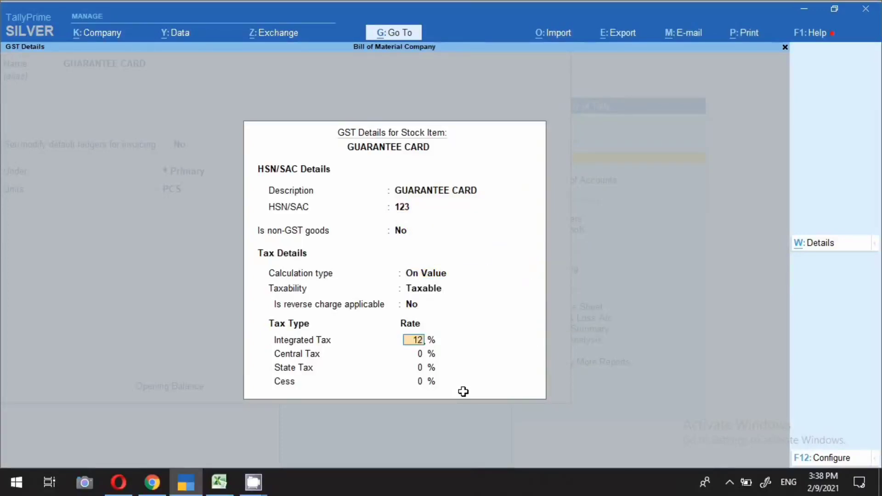
{"action": "key", "text": "ctrl+a"}
{"action": "key", "text": "ctrl+a"}
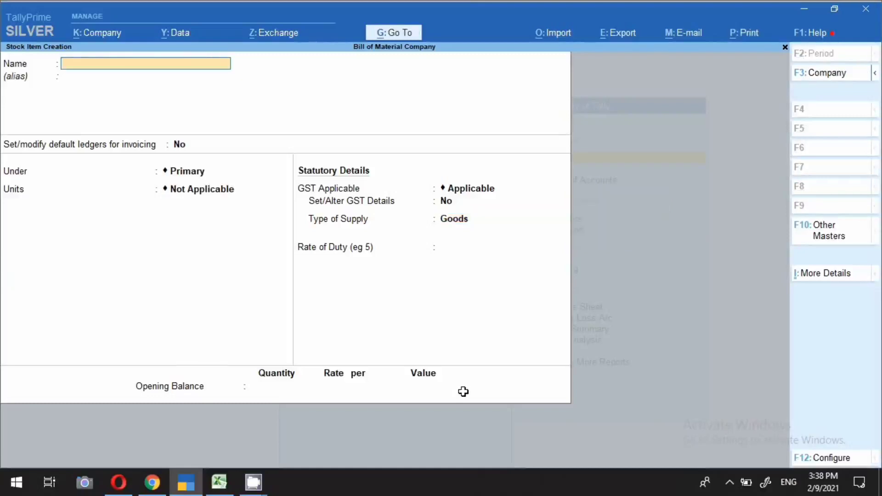
- Name a new stock item INNER CARTON, copied from the Excel bill of material, under Primary with unit PCS
{"action": "key", "text": "alt+Tab"}
{"action": "left_click", "coordinate": [462, 413]}
{"action": "key", "text": "ctrl+c"}
{"action": "key", "text": "alt+Tab"}
{"action": "key", "text": "ctrl+v"}
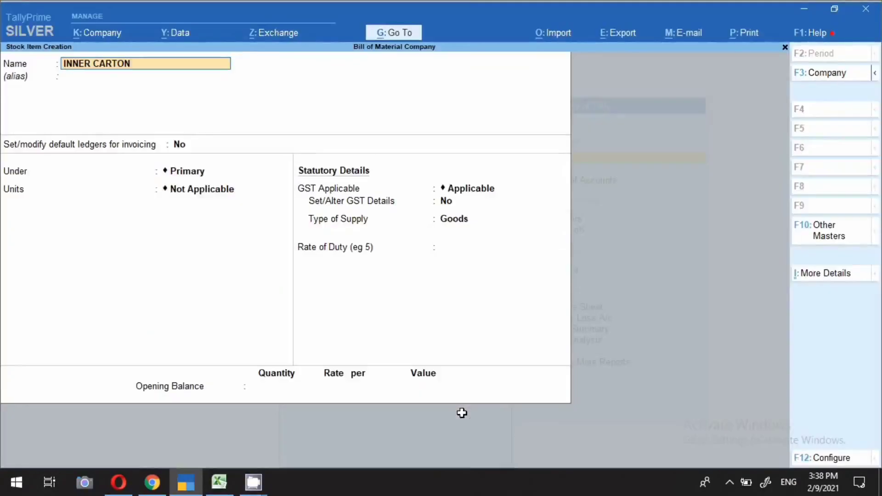
{"action": "key", "text": "Return"}
{"action": "key", "text": "Return"}
{"action": "key", "text": "Return"}
{"action": "key", "text": "Return"}
{"action": "key", "text": "Down"}
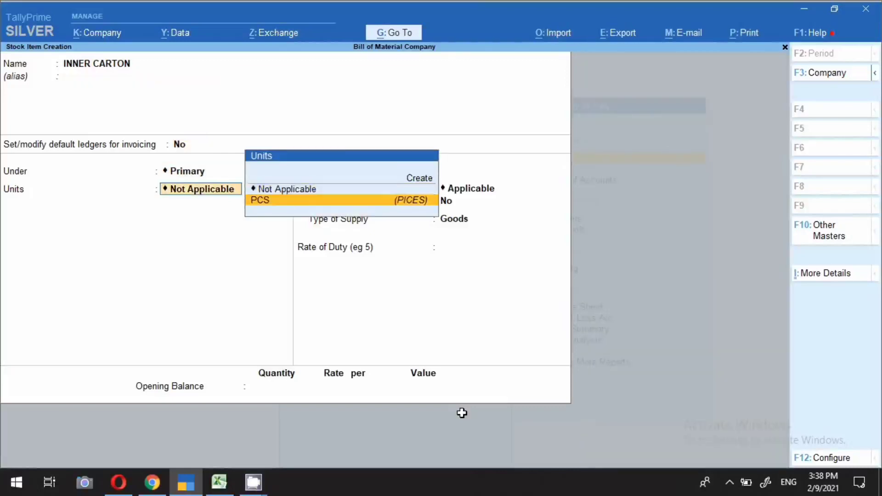
{"action": "key", "text": "Return"}
- Enable GST details for INNER CARTON and enter the description INNER CARTON with HSN/SAC 123, calculated On Value
{"action": "type", "text": "y"}
{"action": "key", "text": "Return"}
{"action": "key", "text": "ctrl+v"}
{"action": "key", "text": "Return"}
{"action": "type", "text": "123"}
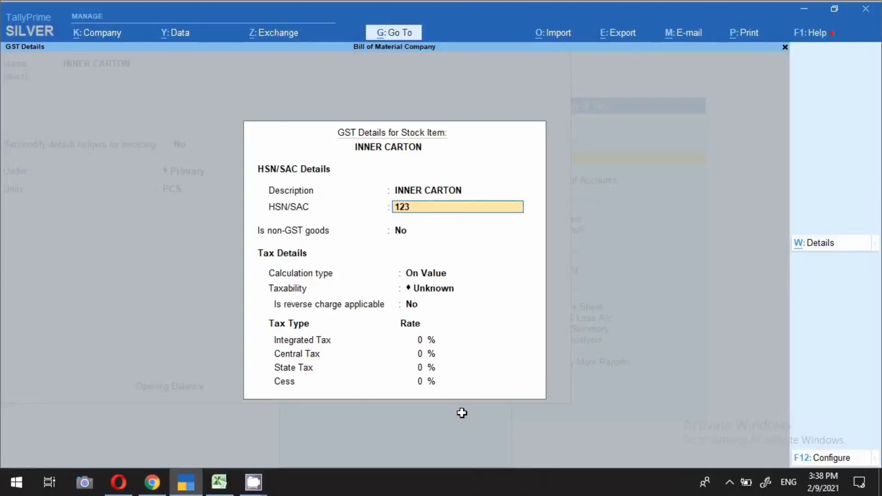
{"action": "key", "text": "Return"}
{"action": "key", "text": "Return"}
{"action": "key", "text": "Return"}
- Make INNER CARTON Taxable with 12% integrated tax and save the stock item
{"action": "key", "text": "Down"}
{"action": "key", "text": "Down"}
{"action": "key", "text": "Down"}
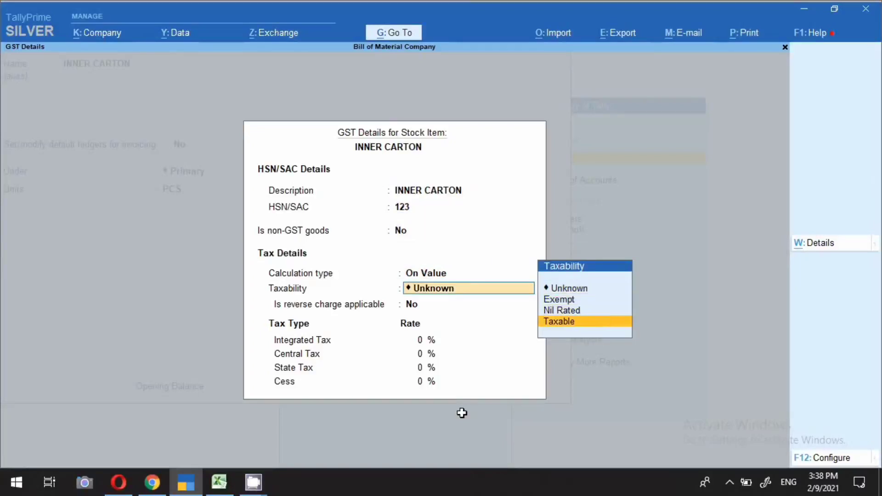
{"action": "key", "text": "Return"}
{"action": "type", "text": "12"}
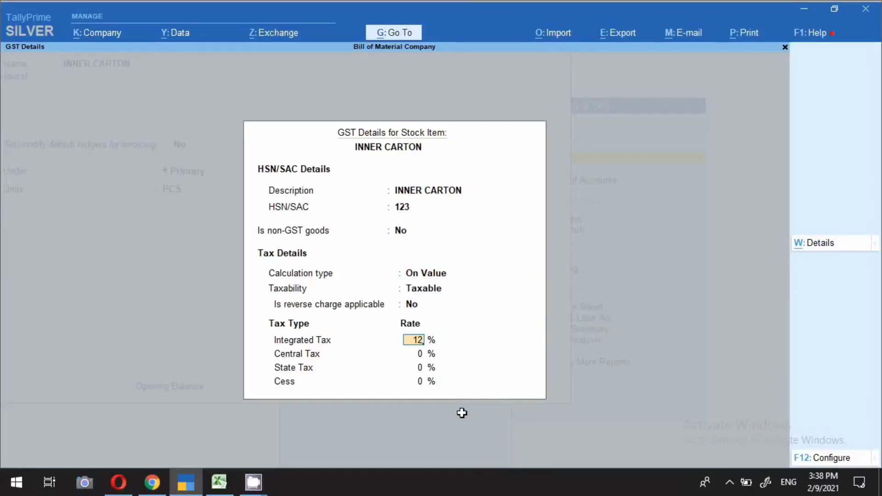
{"action": "key", "text": "ctrl+a"}
{"action": "key", "text": "ctrl+a"}
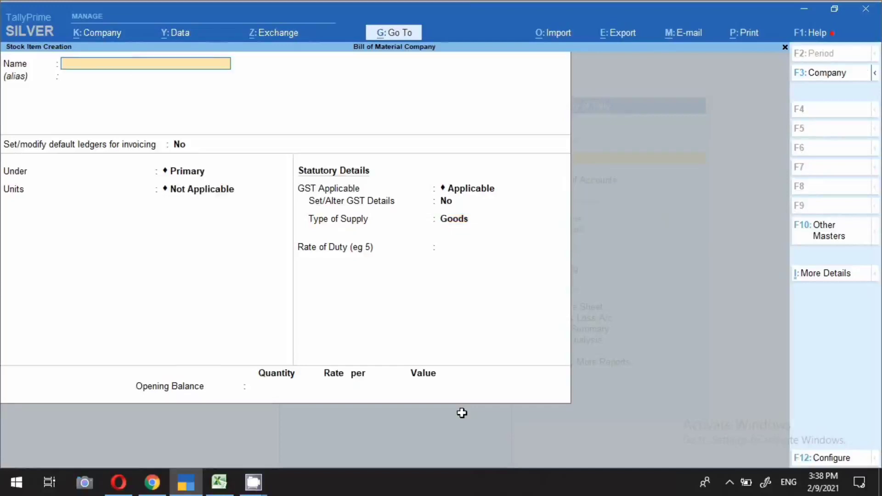
- Review the item list in the Excel bill of material, and leave stock item creation for the Gateway of Tally
{"action": "key", "text": "alt+Tab"}
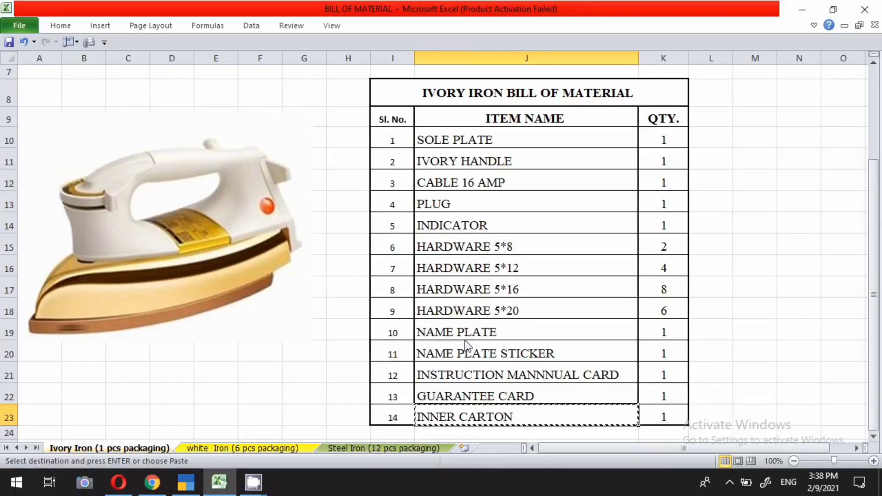
{"action": "left_click", "coordinate": [186, 482]}
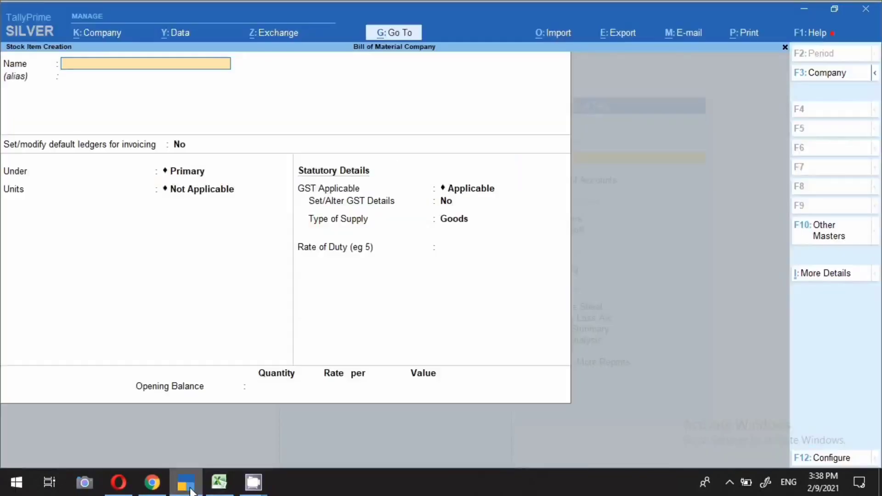
{"action": "key", "text": "Escape"}
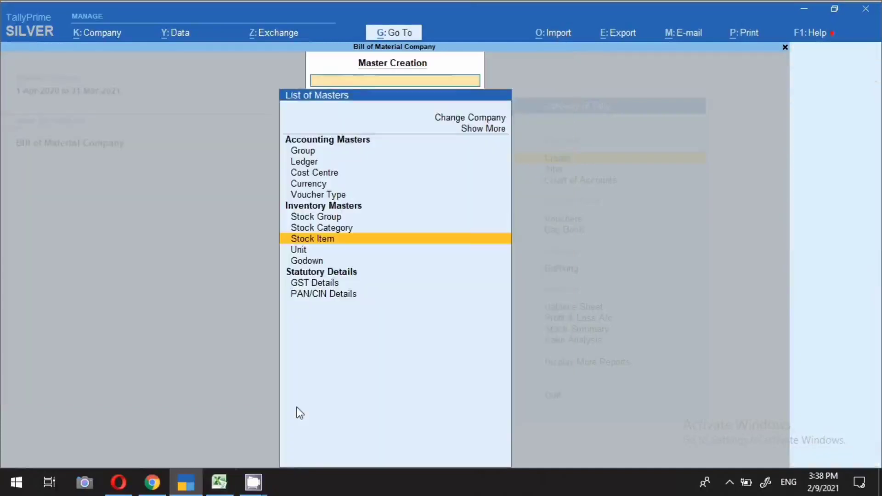
{"action": "key", "text": "Escape"}
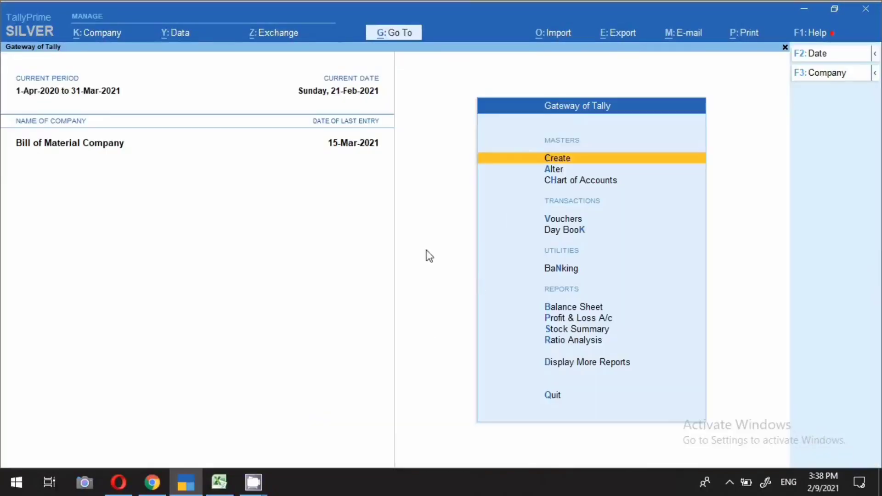
- Check the Maintain Inventory and Integrate Accounts with Inventory settings in the company features and accept them
{"action": "key", "text": "F11"}
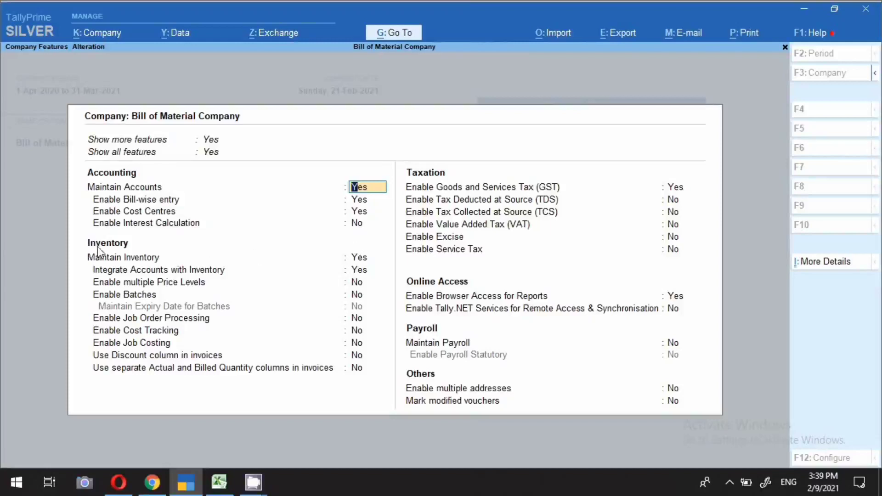
{"action": "left_click", "coordinate": [360, 260]}
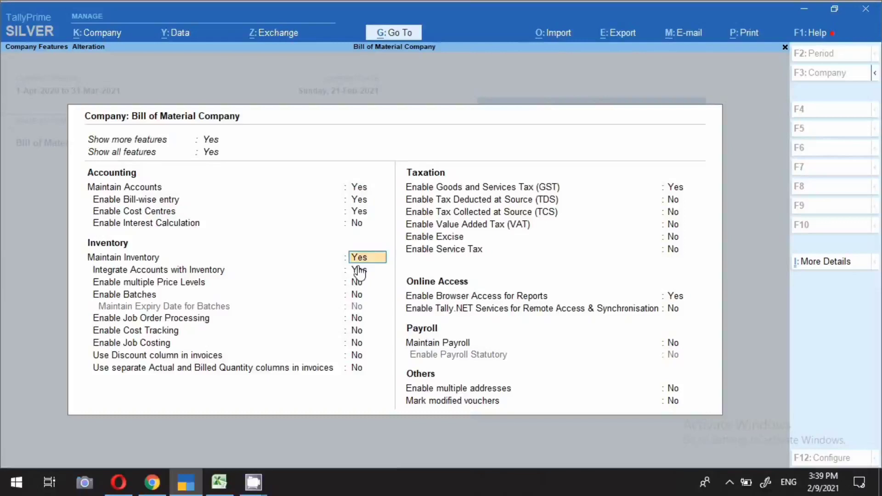
{"action": "left_click", "coordinate": [360, 271]}
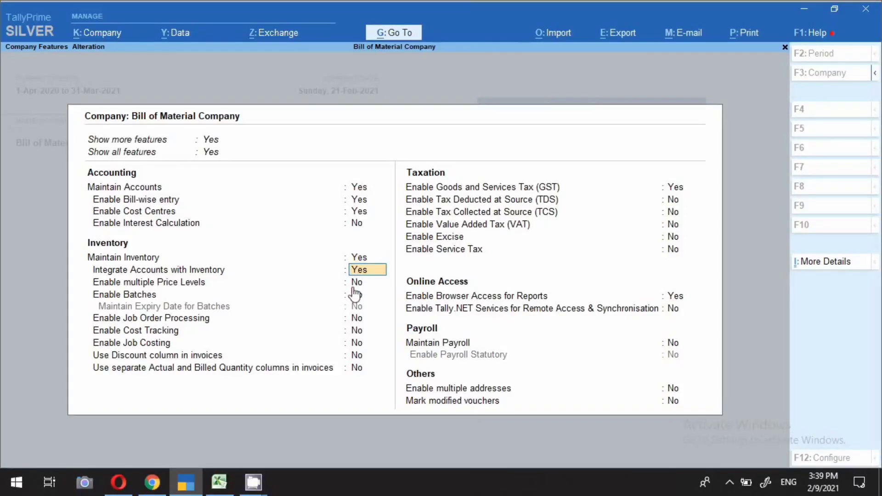
{"action": "key", "text": "ctrl+a"}
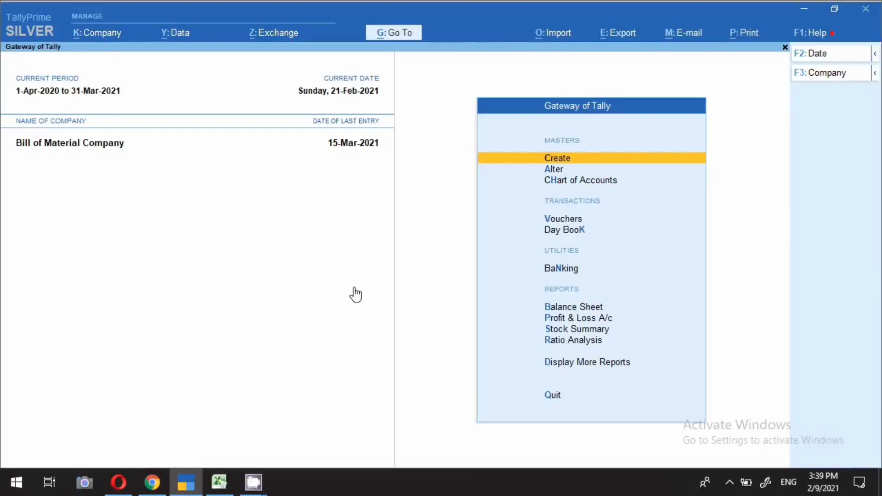
- Start a Purchase voucher in TallyPrime, consulting the Ivory Iron bill of material in Excel
{"action": "key", "text": "v"}
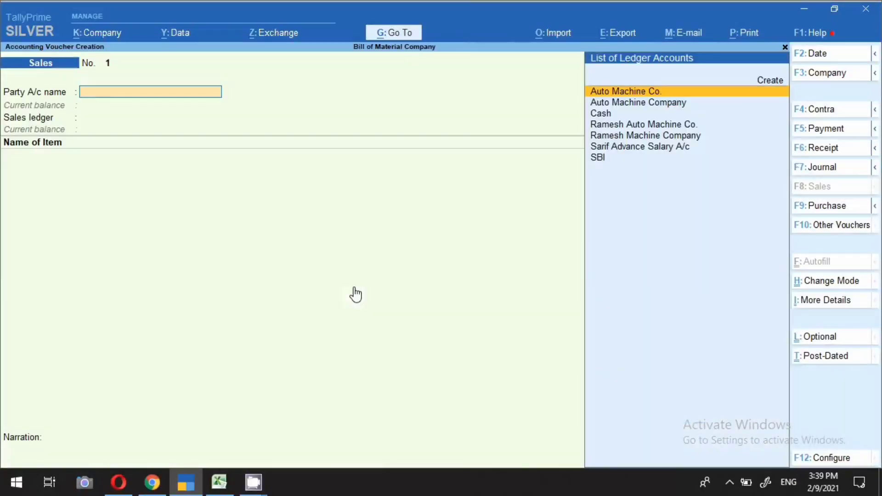
{"action": "left_click", "coordinate": [215, 487]}
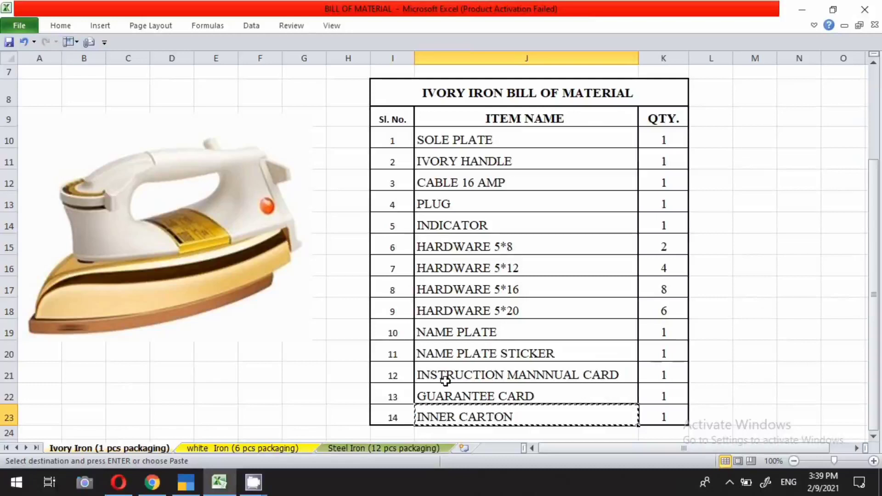
{"action": "left_click", "coordinate": [187, 485]}
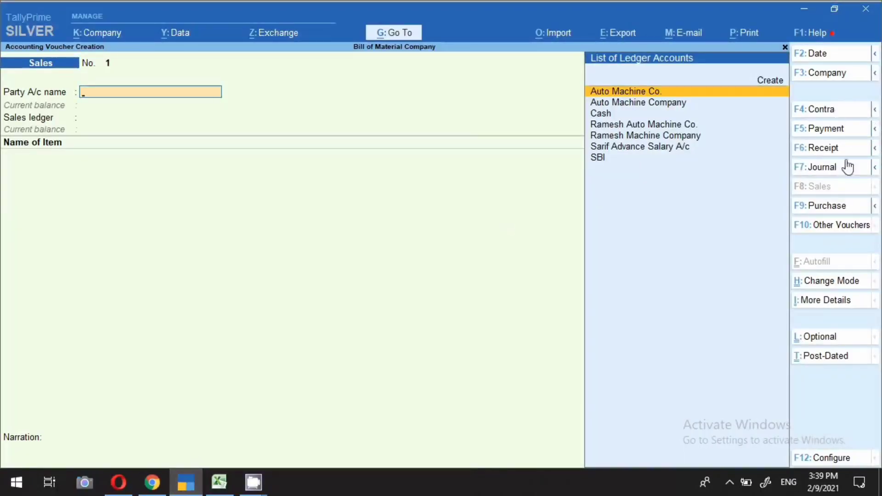
{"action": "left_click", "coordinate": [818, 208]}
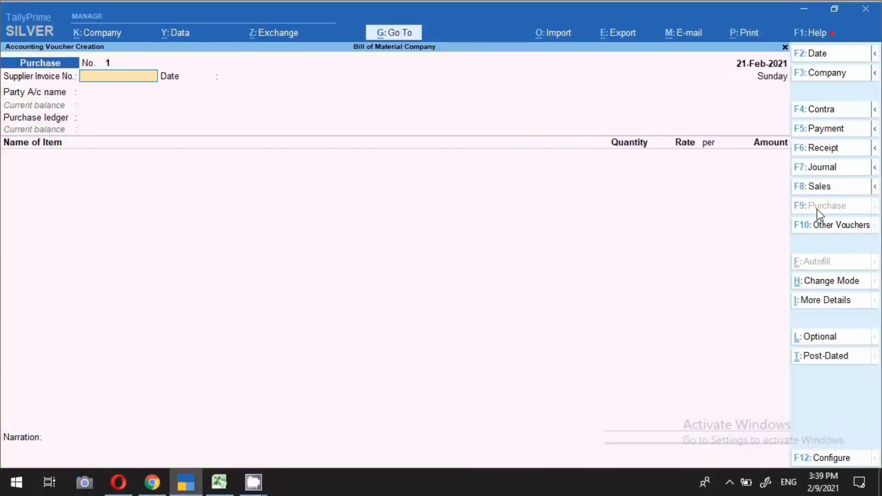
- Set the Purchase voucher date to 9-Feb-2021 and enter supplier invoice number 123654 with the same date
{"action": "key", "text": "F2"}
{"action": "type", "text": "9.2"}
{"action": "key", "text": "Return"}
{"action": "type", "text": "123654"}
{"action": "key", "text": "Return"}
{"action": "key", "text": "Return"}
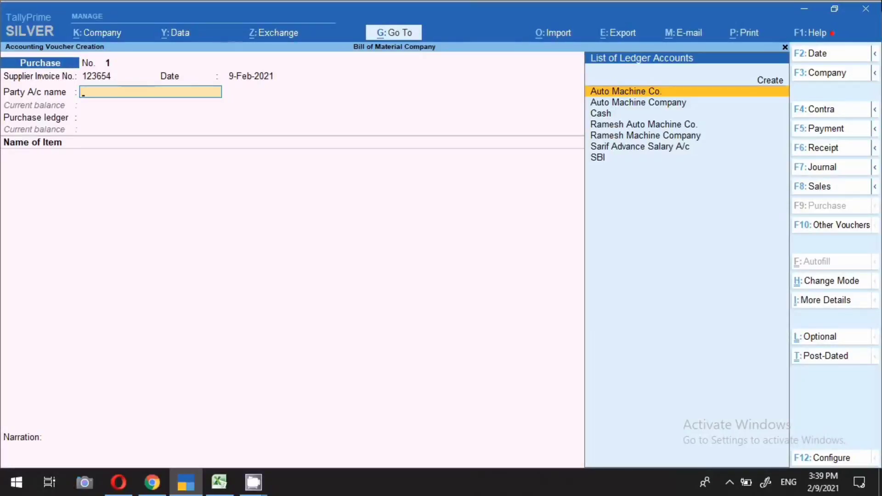
- Create a party ledger named ROW MATERIAL PURCHASE under Sundry Creditors, with bill-by-bill balances maintained
{"action": "key", "text": "alt"}
{"action": "key", "text": "alt+c"}
{"action": "type", "text": "ROW MATERIAL PURCHASE"}
{"action": "key", "text": "Return"}
{"action": "key", "text": "Return"}
{"action": "type", "text": "SUN"}
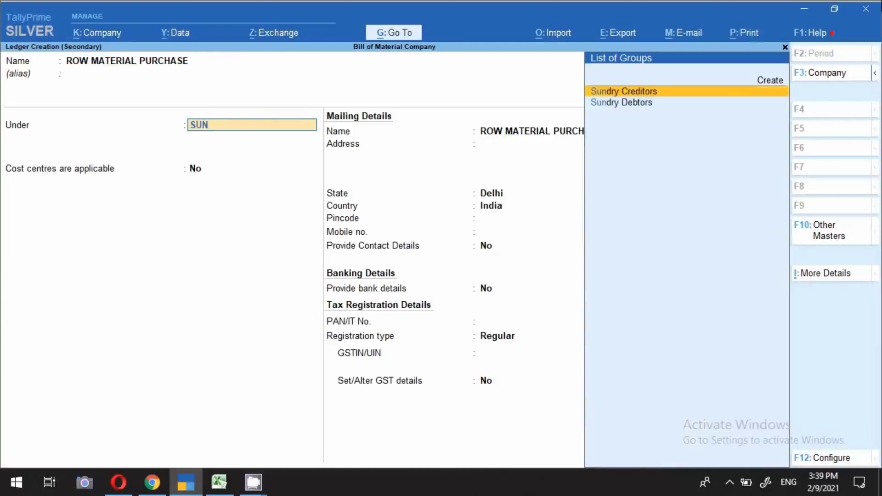
{"action": "key", "text": "Return"}
{"action": "key", "text": "Return"}
{"action": "key", "text": "Return"}
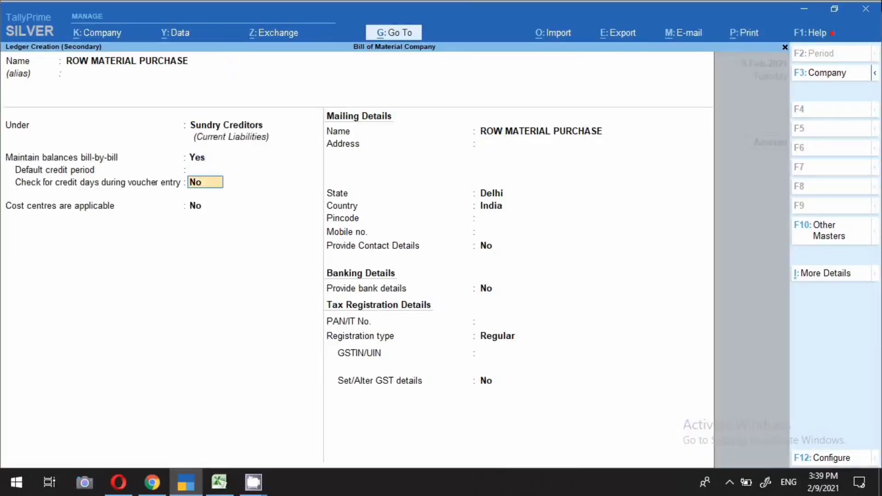
- Keep the ledger's default mailing, banking and tax registration details, leave GSTIN/UIN blank, and save the ledger
{"action": "key", "text": "Return"}
{"action": "key", "text": "Return"}
{"action": "key", "text": "Return"}
{"action": "key", "text": "Return"}
{"action": "key", "text": "Return"}
{"action": "key", "text": "Return"}
{"action": "key", "text": "Return"}
{"action": "key", "text": "Return"}
{"action": "key", "text": "Return"}
{"action": "key", "text": "Return"}
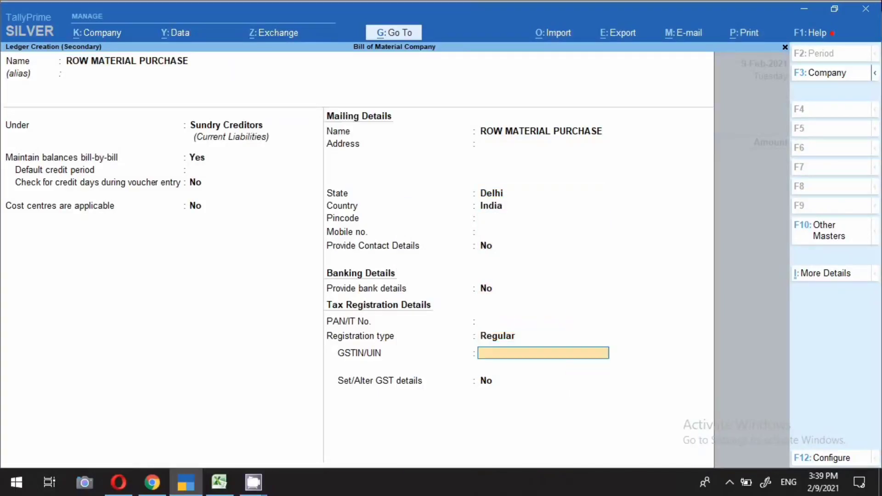
{"action": "key", "text": "ctrl+a"}
- Leave the receipt details blank and accept the party details with Bill of Material Company as the consignee
{"action": "key", "text": "Return"}
{"action": "key", "text": "Return"}
{"action": "key", "text": "Return"}
{"action": "key", "text": "Return"}
{"action": "key", "text": "Return"}
{"action": "key", "text": "Return"}
{"action": "key", "text": "Return"}
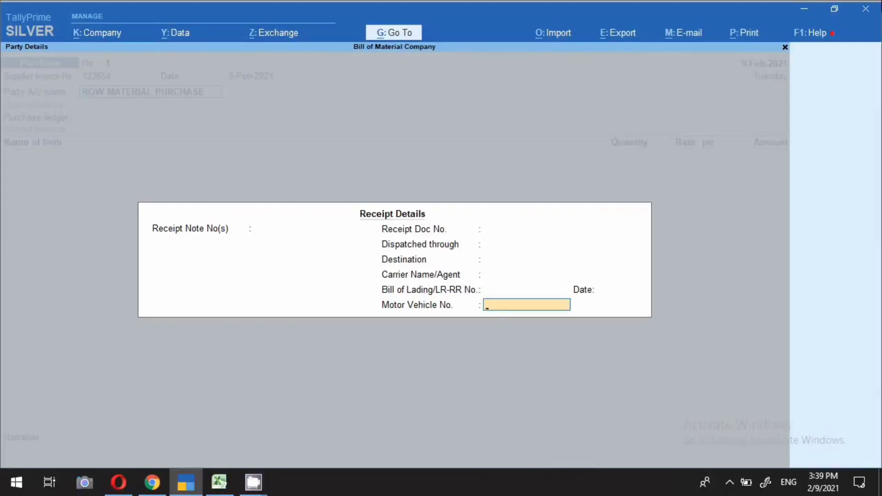
{"action": "key", "text": "Return"}
{"action": "key", "text": "Return"}
{"action": "key", "text": "Return"}
{"action": "key", "text": "Return"}
{"action": "key", "text": "Return"}
{"action": "key", "text": "Return"}
{"action": "key", "text": "Return"}
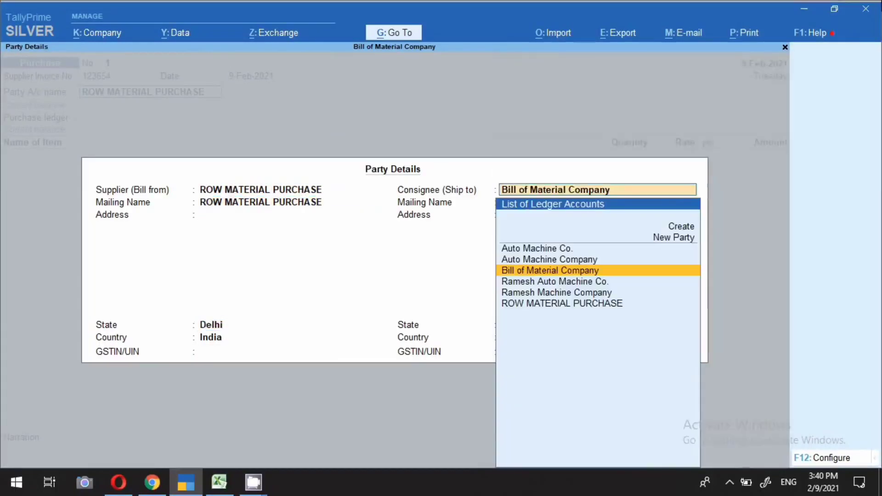
{"action": "key", "text": "Return"}
{"action": "key", "text": "Return"}
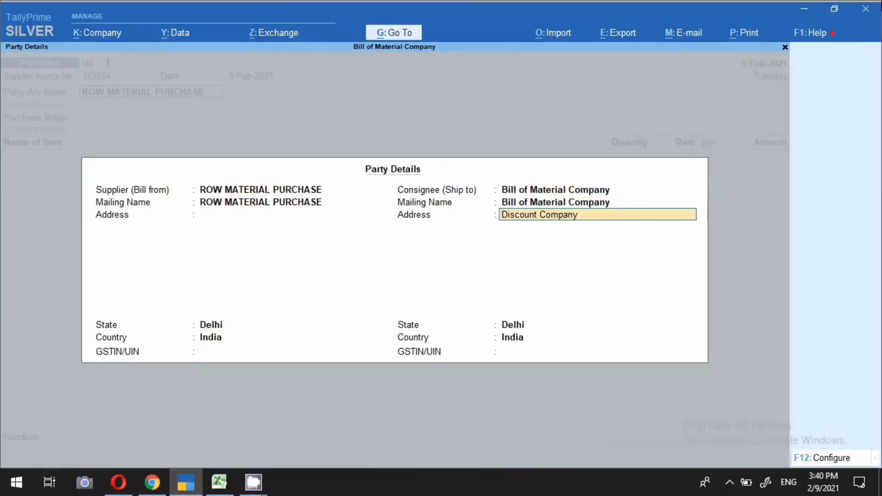
{"action": "key", "text": "ctrl+a"}
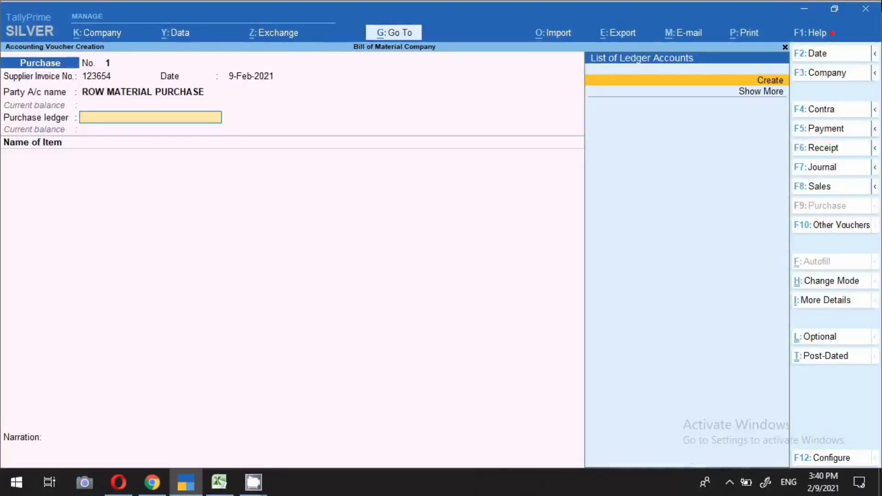
- Create a purchase ledger named PURCHASE under Purchase Accounts with Type of Supply set to Goods
{"action": "key", "text": "alt+c"}
{"action": "type", "text": "PURCHASE"}
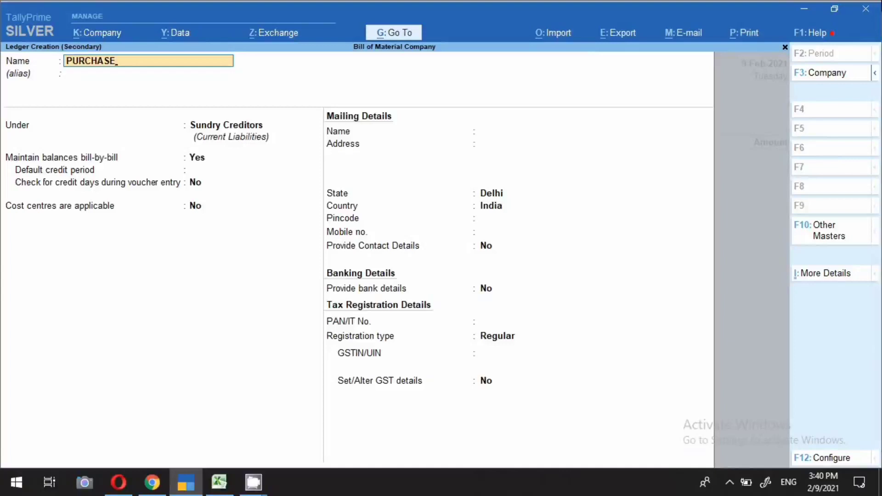
{"action": "key", "text": "Return"}
{"action": "type", "text": "PU"}
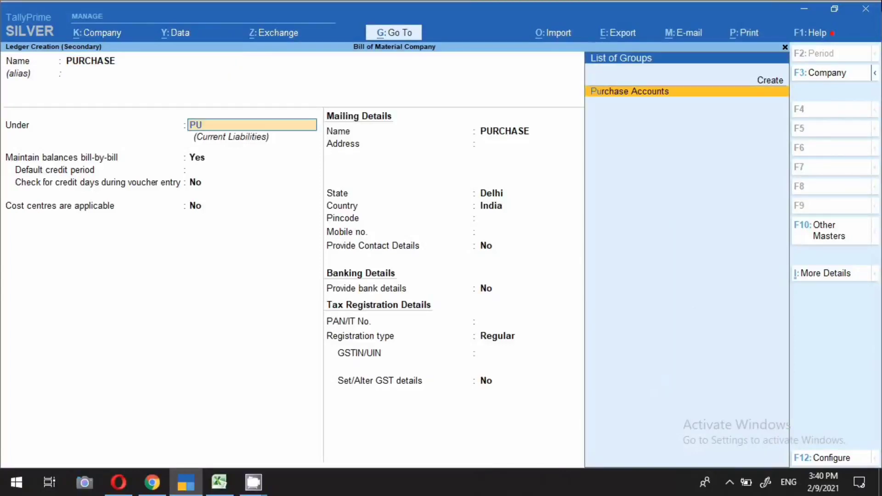
{"action": "key", "text": "Return"}
{"action": "key", "text": "Return"}
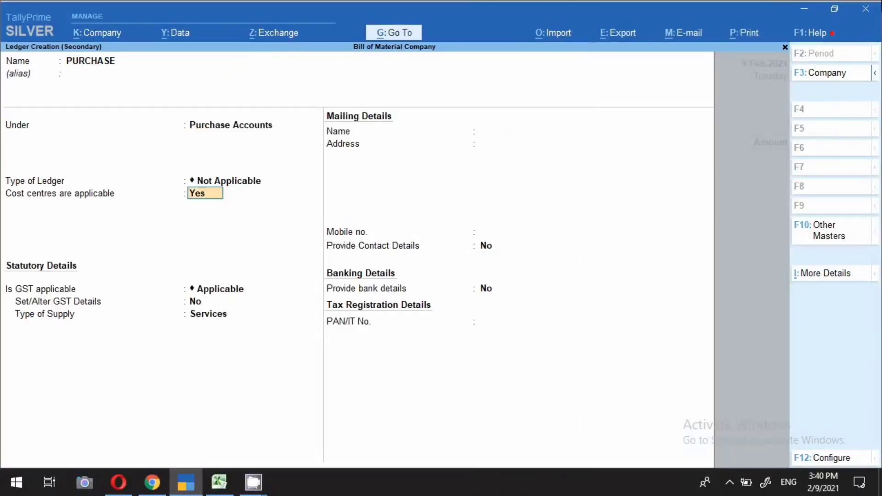
{"action": "key", "text": "Return"}
{"action": "key", "text": "Return"}
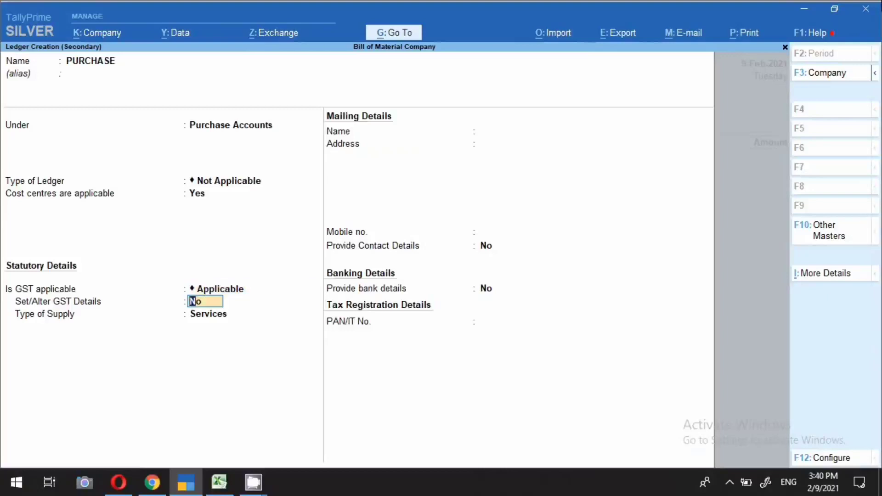
{"action": "key", "text": "Return"}
{"action": "key", "text": "Down"}
{"action": "key", "text": "Return"}
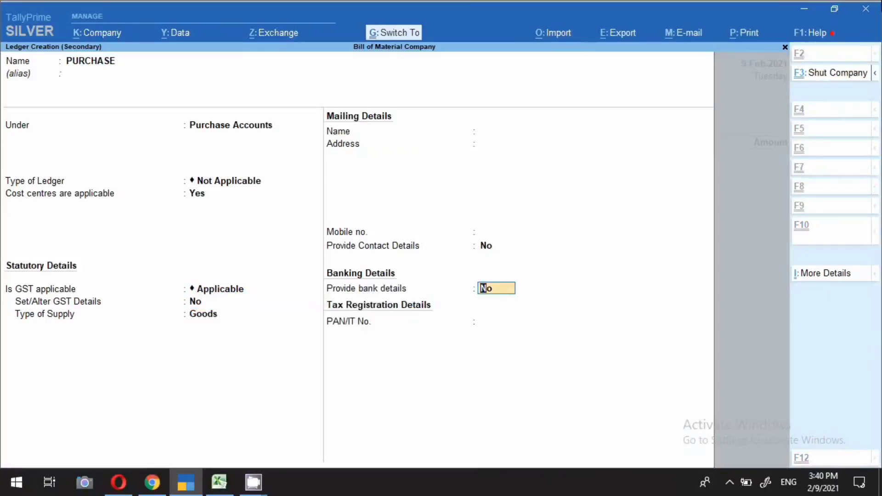
{"action": "key", "text": "ctrl+a"}
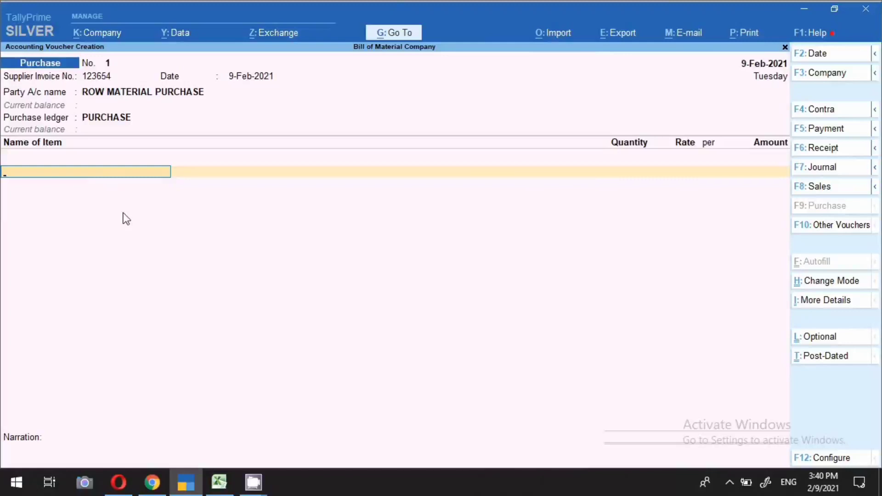
- Consult the Excel bill of material for the first item and add SOLE PLATE to the TallyPrime voucher, 10 PCS at a rate of 50
{"action": "key", "text": "alt+Tab"}
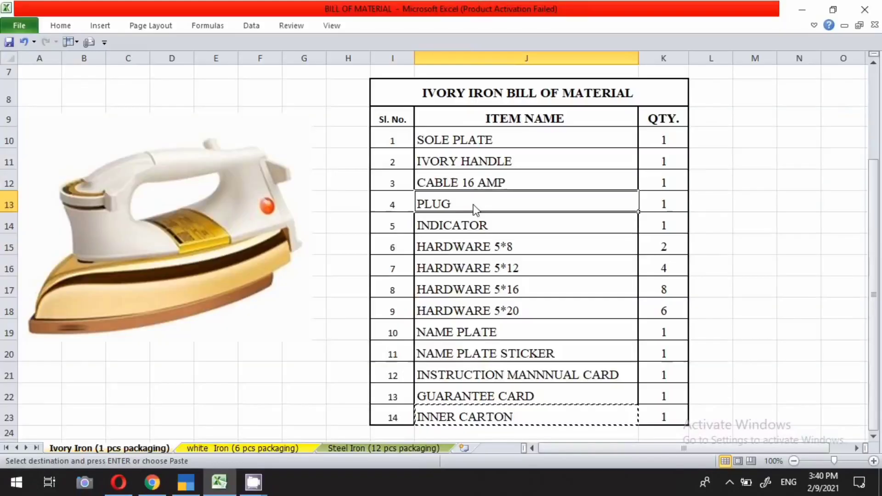
{"action": "left_click", "coordinate": [467, 143]}
{"action": "key", "text": "ctrl+c"}
{"action": "left_click", "coordinate": [186, 484]}
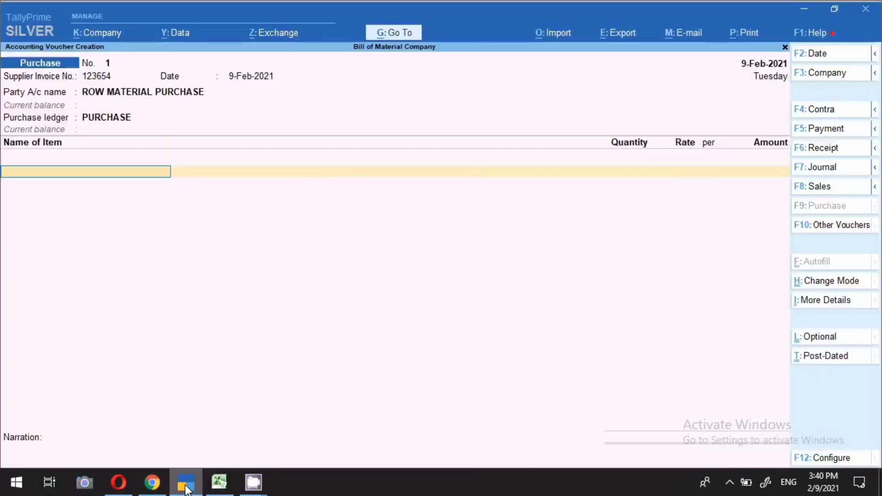
{"action": "type", "text": "SO"}
{"action": "key", "text": "Return"}
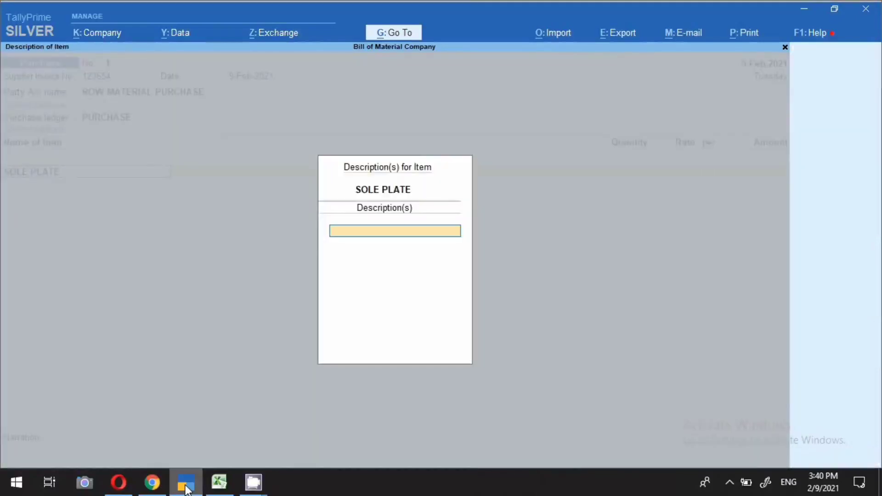
{"action": "key", "text": "Return"}
{"action": "type", "text": "10"}
{"action": "key", "text": "Return"}
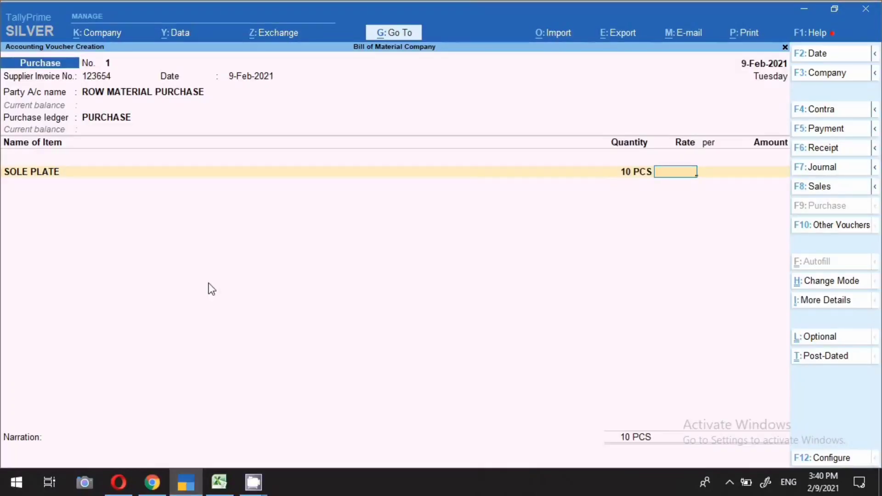
{"action": "type", "text": "50"}
{"action": "key", "text": "Return"}
{"action": "key", "text": "Return"}
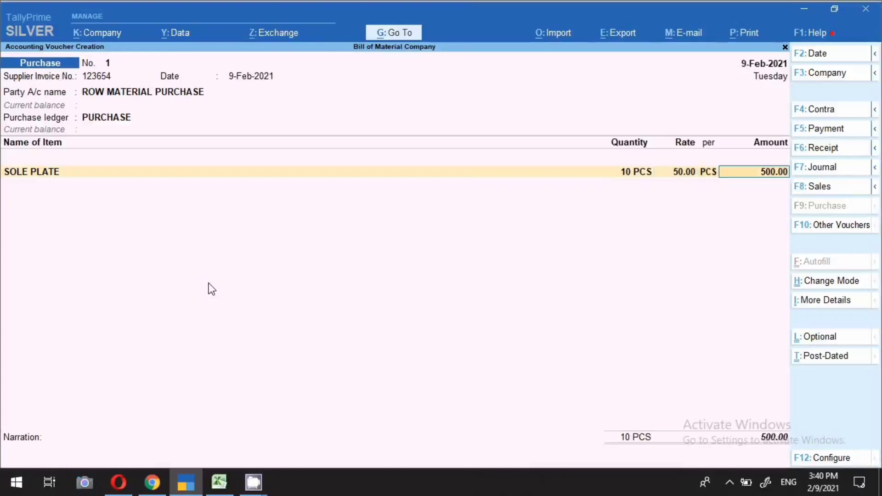
{"action": "key", "text": "Return"}
- Add IVORY HANDLE to the Purchase voucher with quantity 10 PCS at a rate of 50
{"action": "type", "text": "IVOR"}
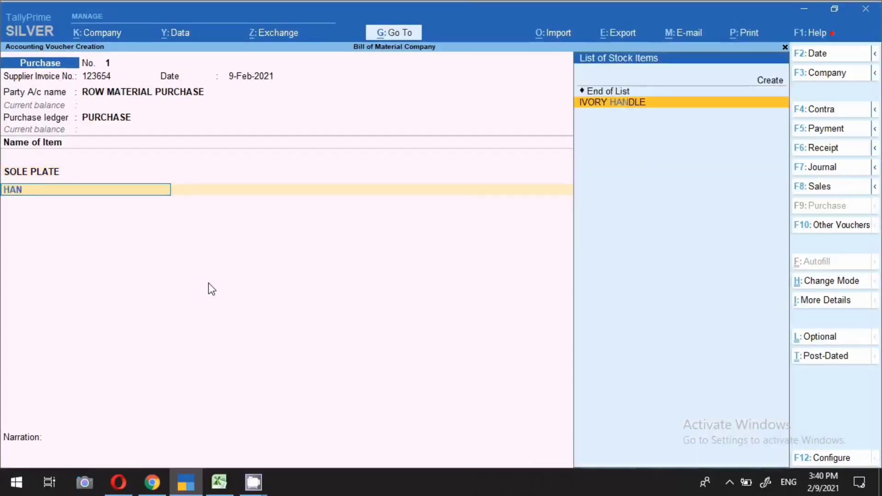
{"action": "key", "text": "Return"}
{"action": "type", "text": "10"}
{"action": "key", "text": "Return"}
{"action": "type", "text": "50"}
{"action": "key", "text": "Return"}
{"action": "key", "text": "Return"}
{"action": "key", "text": "Return"}
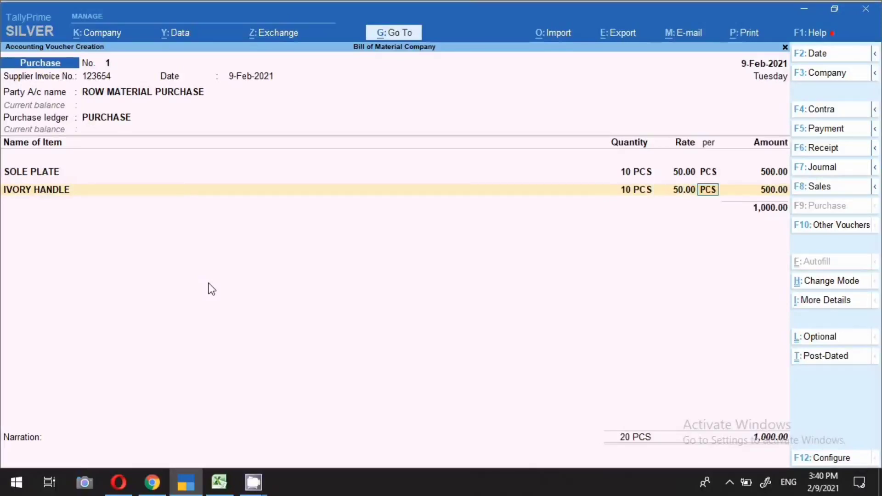
- Consult the Excel bill of material for the third item and add CABLE 16 AMP to the TallyPrime voucher, 10 PCS at a rate of 50
{"action": "key", "text": "ctrl"}
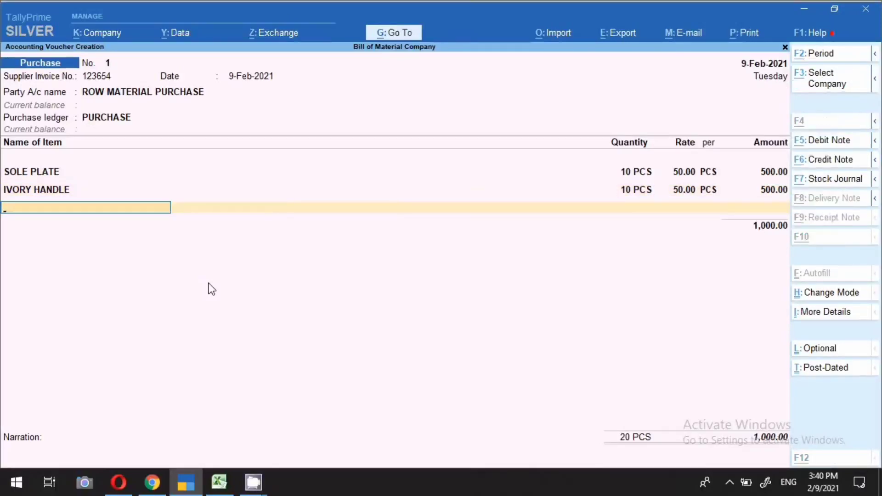
{"action": "key", "text": "alt+Tab"}
{"action": "left_click", "coordinate": [512, 178]}
{"action": "key", "text": "Right"}
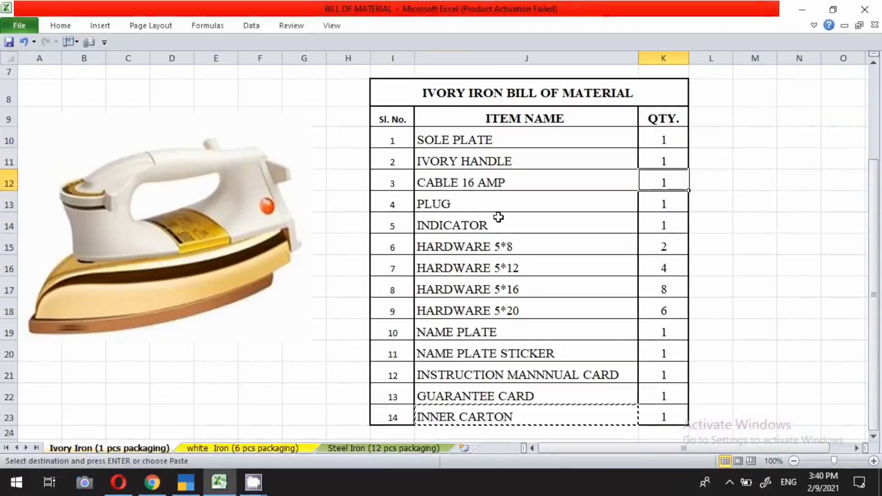
{"action": "left_click", "coordinate": [481, 186]}
{"action": "key", "text": "alt+Tab"}
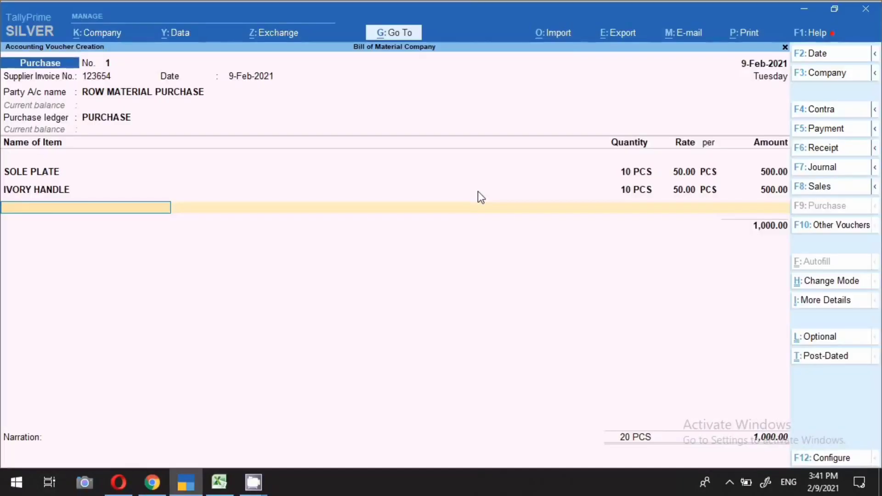
{"action": "type", "text": "CAB"}
{"action": "key", "text": "Return"}
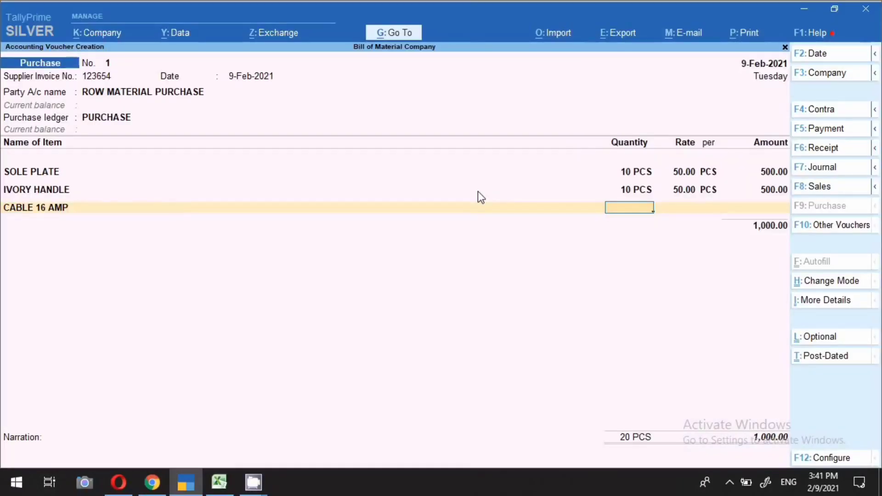
{"action": "type", "text": "10"}
{"action": "key", "text": "Return"}
{"action": "type", "text": "50"}
{"action": "key", "text": "Return"}
{"action": "key", "text": "Return"}
{"action": "key", "text": "Return"}
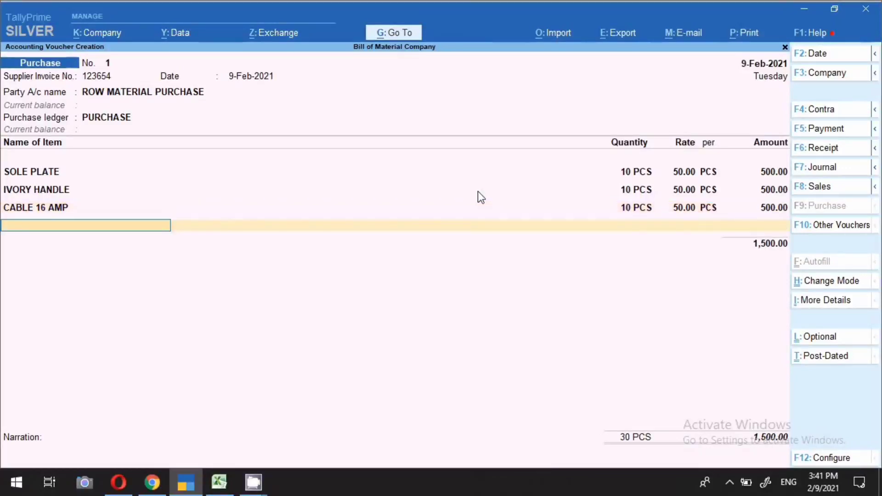
- Add INDICATOR to the Purchase voucher with quantity 10 PCS at a rate of 10
{"action": "type", "text": "IND"}
{"action": "key", "text": "Return"}
{"action": "type", "text": "10"}
{"action": "key", "text": "Return"}
{"action": "type", "text": "10"}
{"action": "key", "text": "Return"}
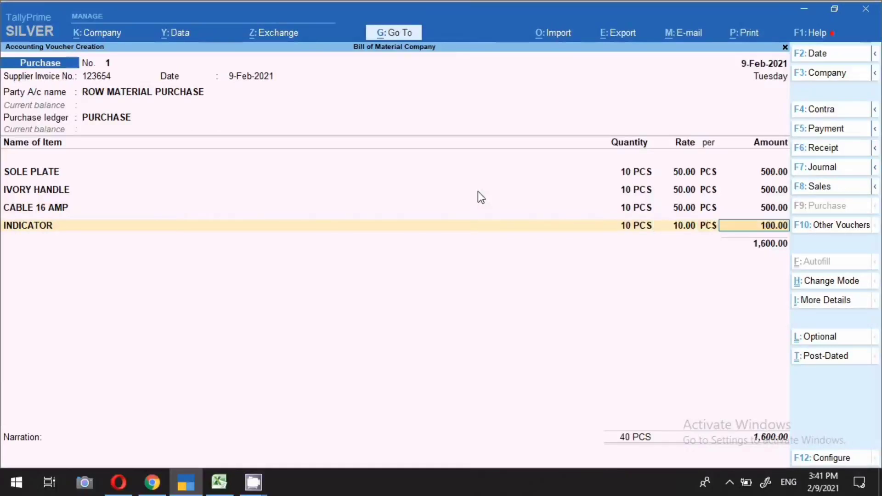
{"action": "key", "text": "Return"}
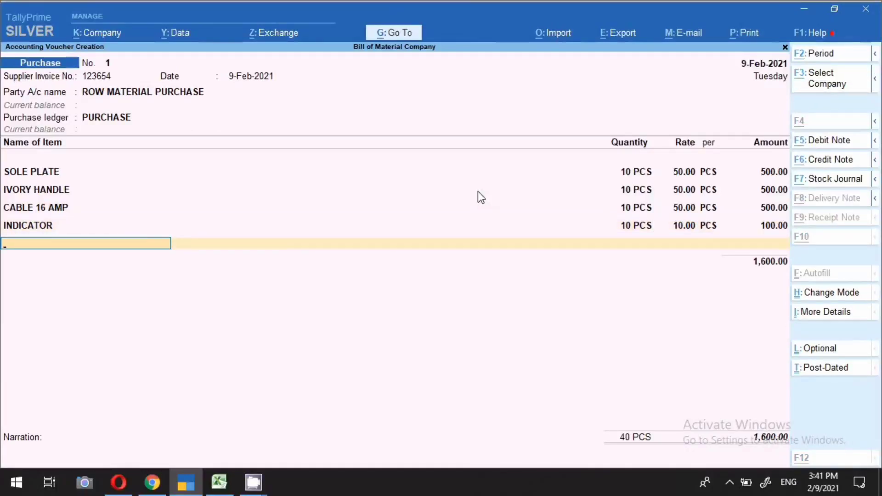
- Check the Excel bill of material for the skipped item and add PLUG to the TallyPrime voucher, 10 PCS at a rate of 5
{"action": "key", "text": "alt+Tab"}
{"action": "left_click", "coordinate": [458, 209]}
{"action": "left_click", "coordinate": [453, 250]}
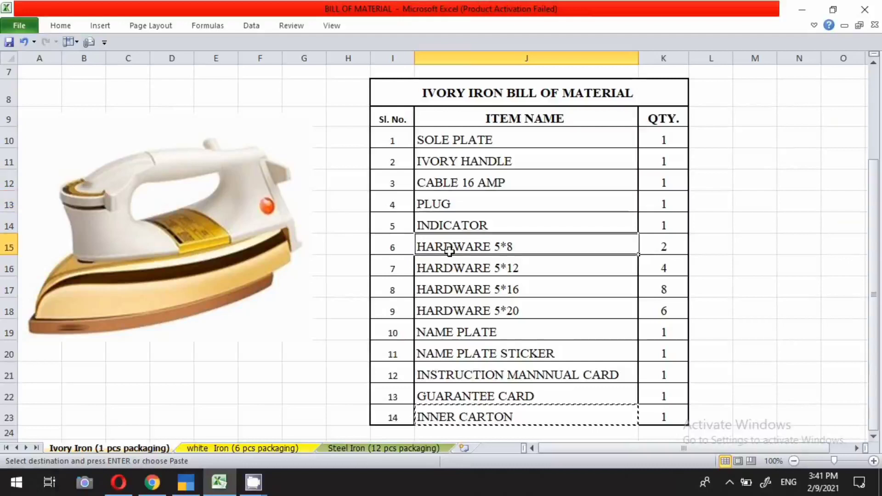
{"action": "key", "text": "alt+Tab"}
{"action": "type", "text": "PL"}
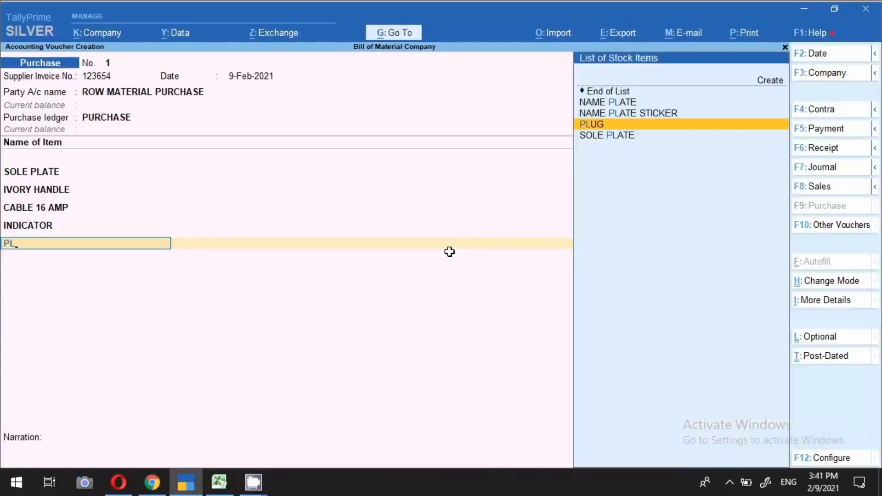
{"action": "key", "text": "Return"}
{"action": "type", "text": "10"}
{"action": "key", "text": "Return"}
{"action": "type", "text": "5"}
{"action": "key", "text": "Return"}
{"action": "key", "text": "Return"}
- Add HARDWARE 5*12 to the Purchase voucher with quantity 1,000 PCS at a rate of 0.50
{"action": "type", "text": "HA"}
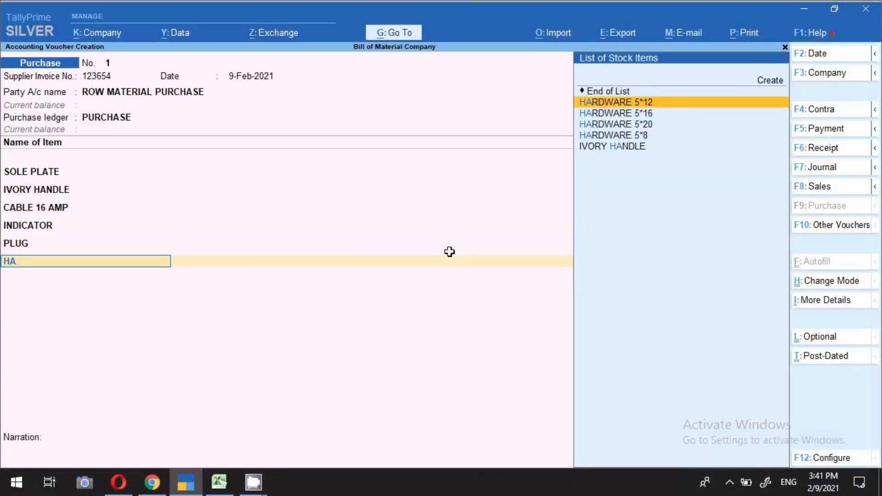
{"action": "key", "text": "Return"}
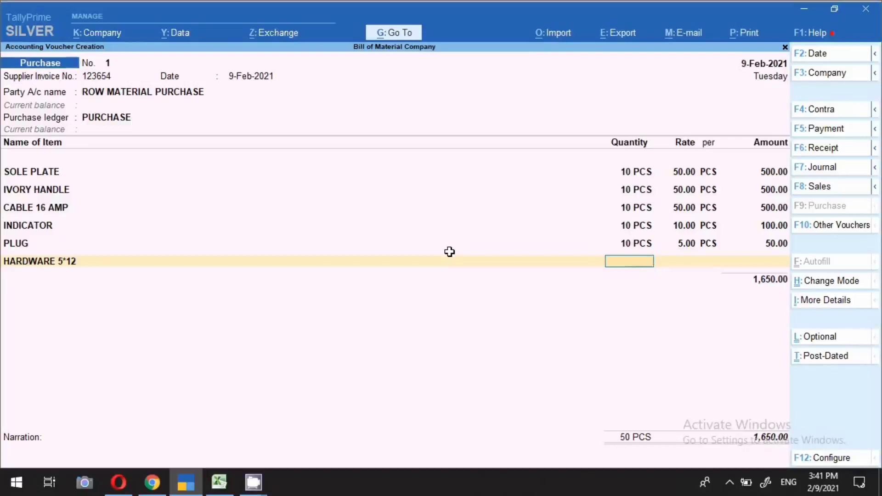
{"action": "type", "text": "1000"}
{"action": "key", "text": "Return"}
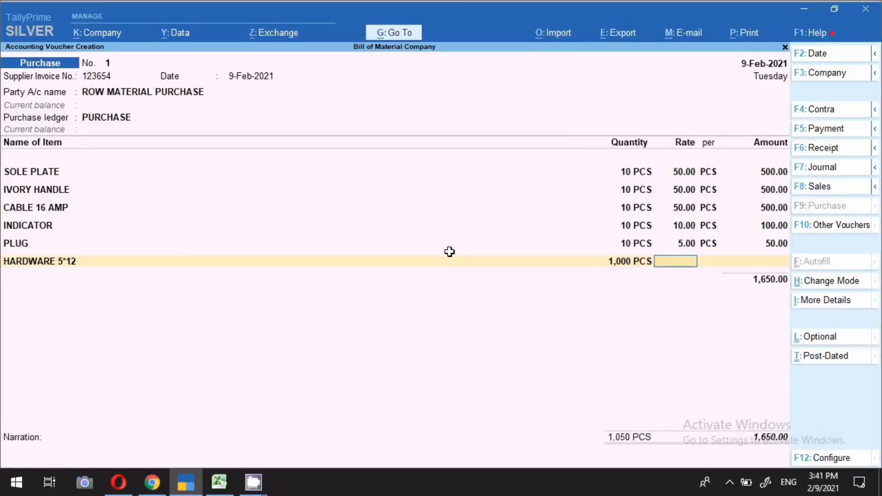
{"action": "type", "text": "0.5"}
{"action": "key", "text": "Return"}
{"action": "key", "text": "Return"}
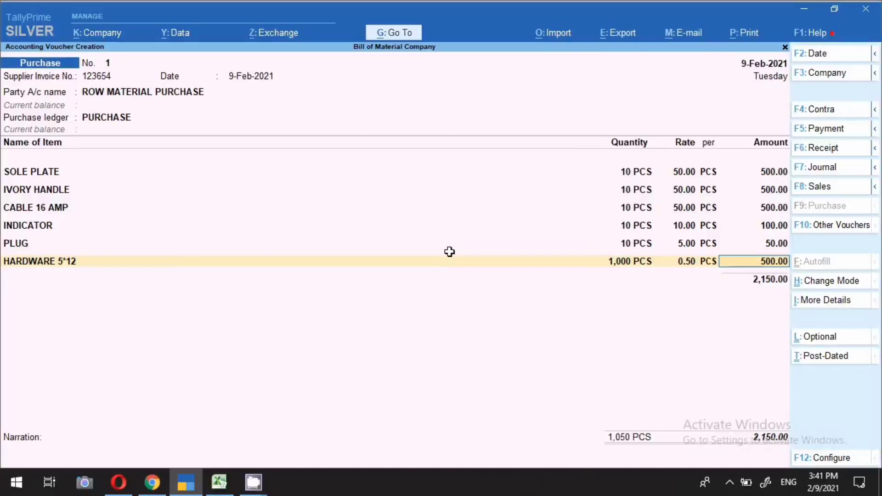
{"action": "key", "text": "Return"}
- Add HARDWARE 5*16 to the Purchase voucher with quantity 1,000 PCS at a rate of 0.50
{"action": "type", "text": "H"}
{"action": "key", "text": "Down"}
{"action": "key", "text": "Down"}
{"action": "key", "text": "Return"}
{"action": "type", "text": "1000"}
{"action": "key", "text": "Return"}
{"action": "type", "text": "0.5"}
{"action": "key", "text": "Return"}
{"action": "key", "text": "Return"}
{"action": "key", "text": "Return"}
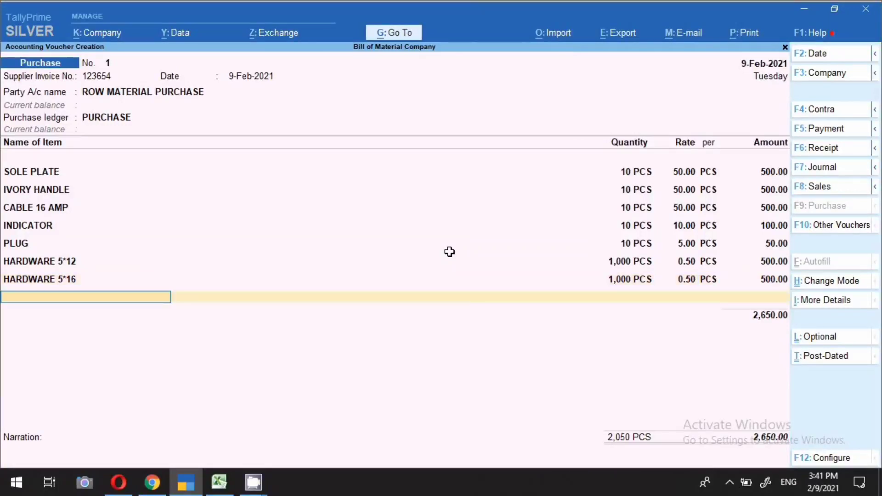
- Add HARDWARE 5*20 to the Purchase voucher with quantity 1,000 PCS at a rate of 0.50
{"action": "type", "text": "HA"}
{"action": "key", "text": "Down"}
{"action": "key", "text": "Down"}
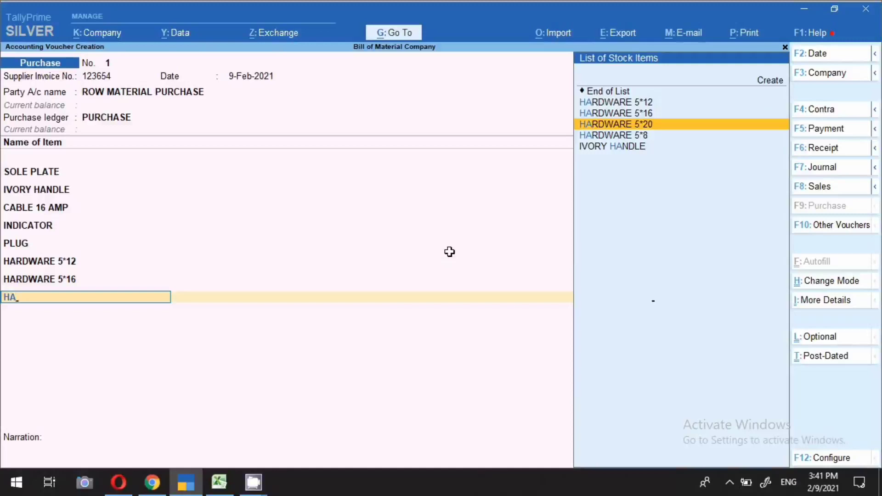
{"action": "key", "text": "Return"}
{"action": "type", "text": "1000"}
{"action": "key", "text": "Return"}
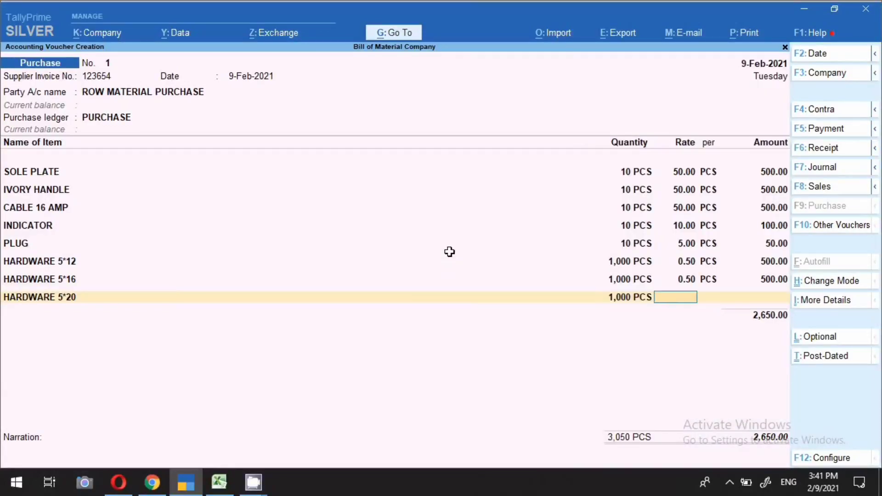
{"action": "type", "text": "0.5"}
{"action": "key", "text": "Return"}
{"action": "key", "text": "Return"}
{"action": "key", "text": "Return"}
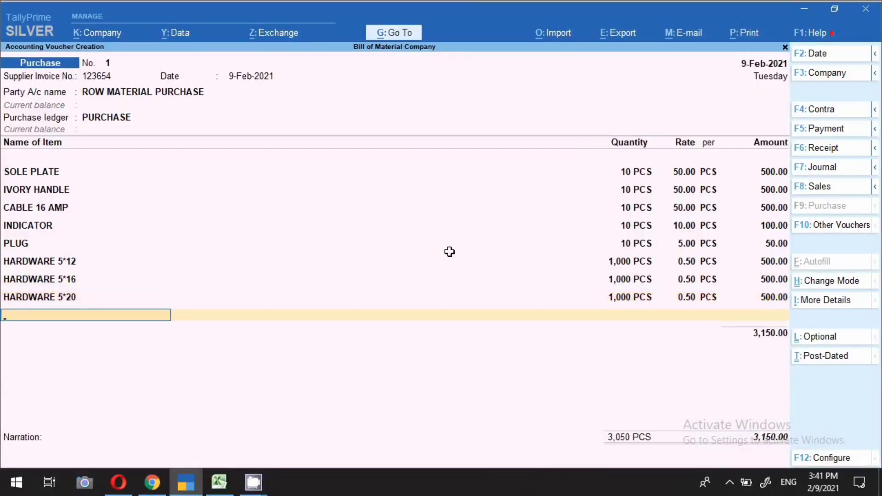
- Add HARDWARE 5*8 to the Purchase voucher with quantity 1,000 PCS at a rate of 0.20
{"action": "type", "text": "HA"}
{"action": "key", "text": "Down"}
{"action": "key", "text": "Down"}
{"action": "key", "text": "Down"}
{"action": "key", "text": "Down"}
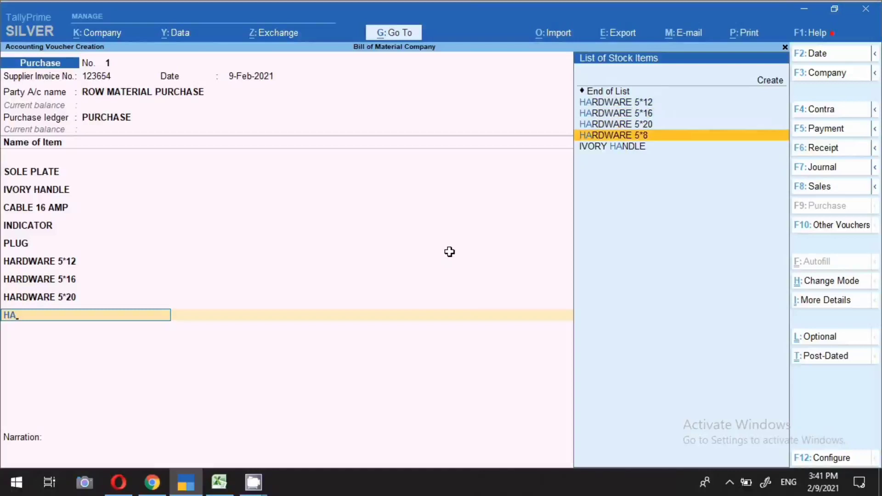
{"action": "key", "text": "Return"}
{"action": "type", "text": "1000"}
{"action": "key", "text": "Return"}
{"action": "type", "text": "0.2"}
{"action": "key", "text": "Return"}
{"action": "key", "text": "Return"}
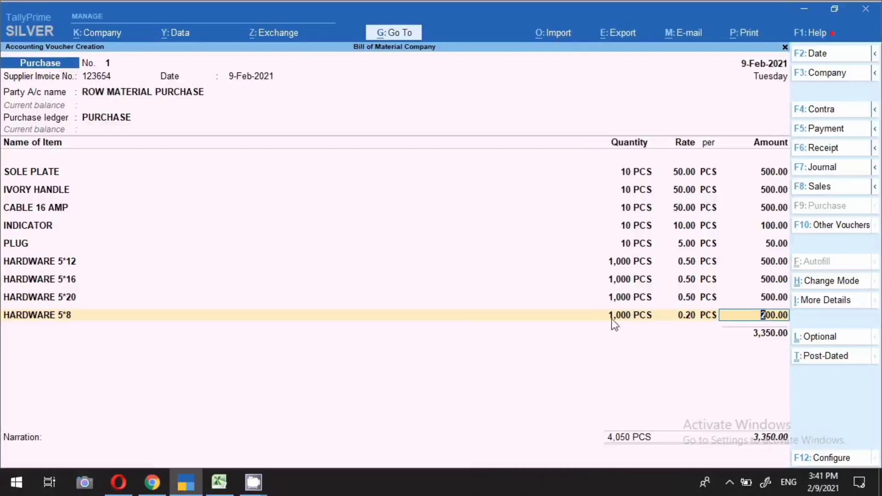
- Check the Excel bill of material for the next item and add NAME PLATE to the TallyPrime voucher, 10 PCS at a rate of 0.10
{"action": "left_click", "coordinate": [213, 489]}
{"action": "left_click", "coordinate": [185, 486]}
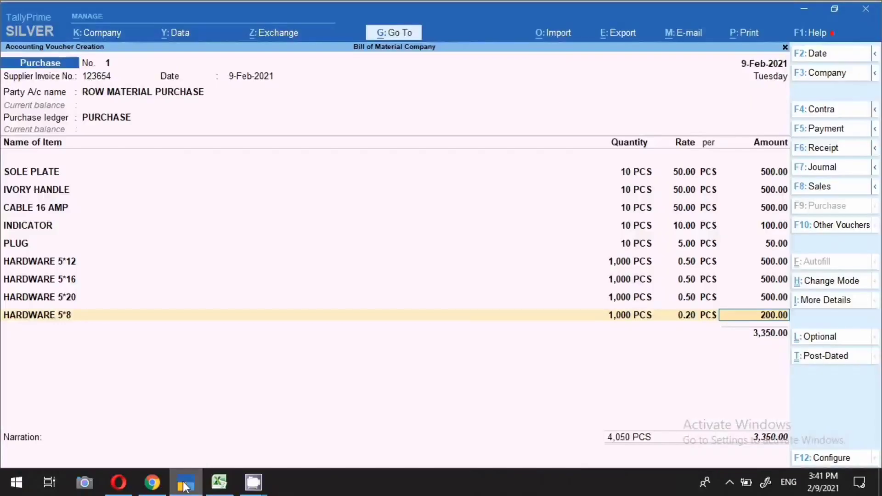
{"action": "key", "text": "Return"}
{"action": "type", "text": "NAM"}
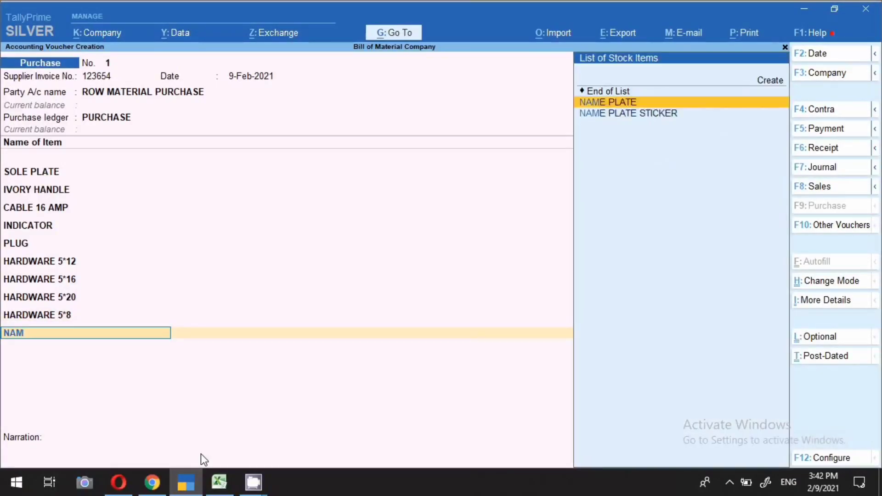
{"action": "key", "text": "Return"}
{"action": "type", "text": "10"}
{"action": "key", "text": "Return"}
{"action": "type", "text": "0.1"}
{"action": "key", "text": "Return"}
{"action": "key", "text": "Return"}
{"action": "key", "text": "Return"}
- Add NAME PLATE STICKER to the Purchase voucher with quantity 10 PCS at a rate of 0.20
{"action": "type", "text": "NAM"}
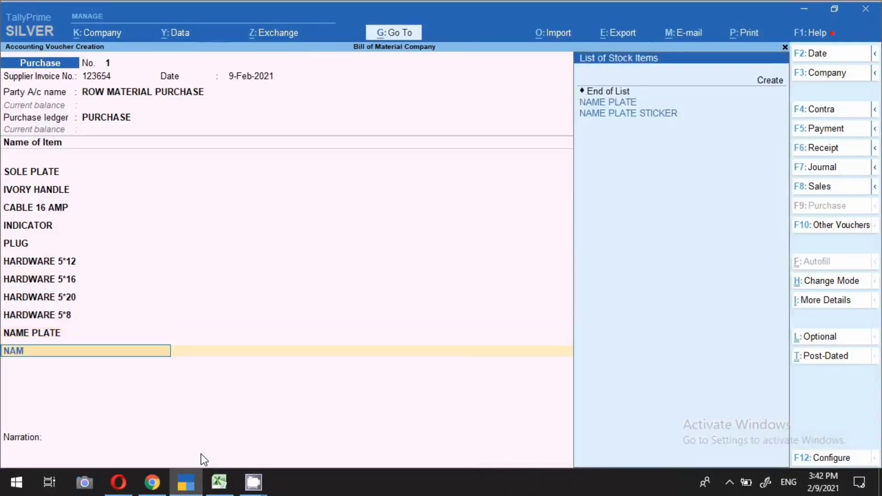
{"action": "key", "text": "Down"}
{"action": "key", "text": "Return"}
{"action": "type", "text": "10"}
{"action": "key", "text": "Return"}
{"action": "type", "text": "0.2"}
{"action": "key", "text": "Return"}
{"action": "key", "text": "Return"}
{"action": "key", "text": "Return"}
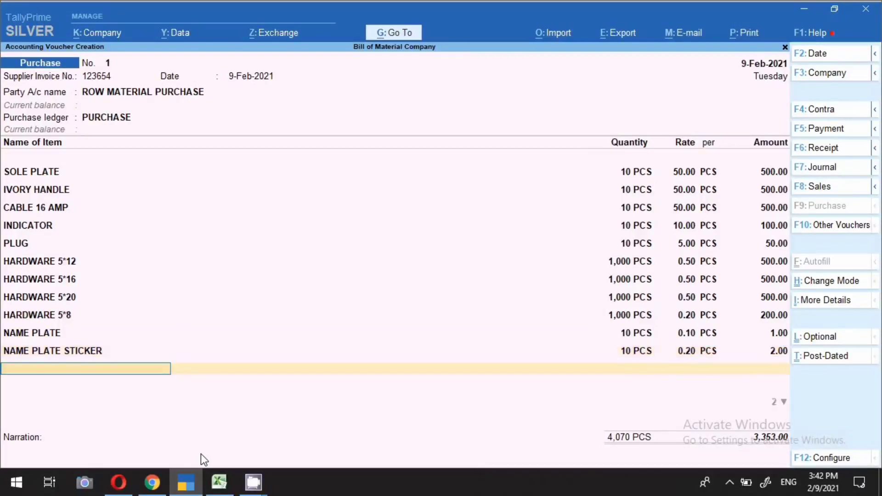
- Add GUARANTEE CARD to the Purchase voucher with quantity 10 PCS at a rate of 0.20
{"action": "type", "text": "GU"}
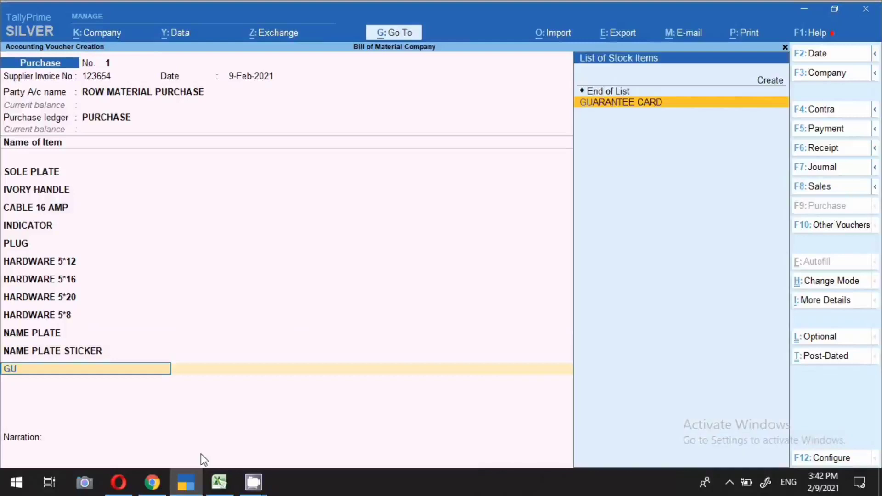
{"action": "key", "text": "Return"}
{"action": "type", "text": "10"}
{"action": "key", "text": "Return"}
{"action": "type", "text": "0.2"}
{"action": "key", "text": "Return"}
{"action": "key", "text": "Return"}
{"action": "key", "text": "Return"}
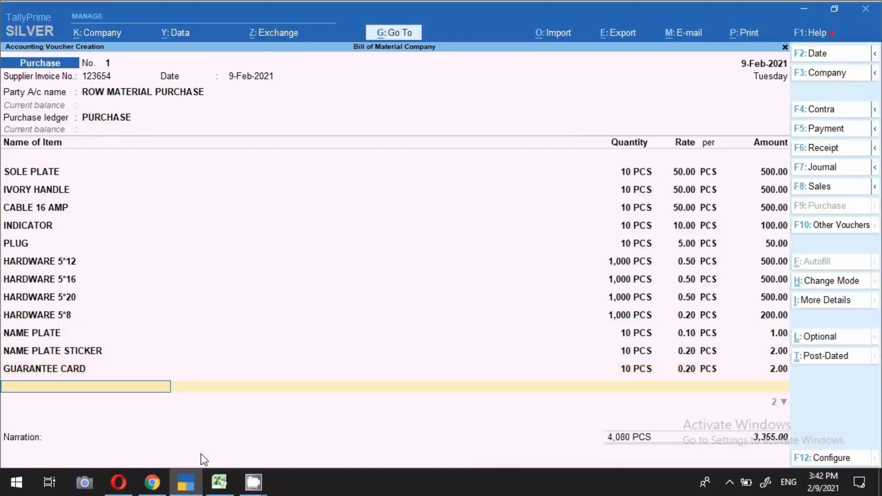
- Add INSTRUCTION MANNNUAL CARD to the Purchase voucher with quantity 10 PCS at a rate of 0.20
{"action": "type", "text": "IN"}
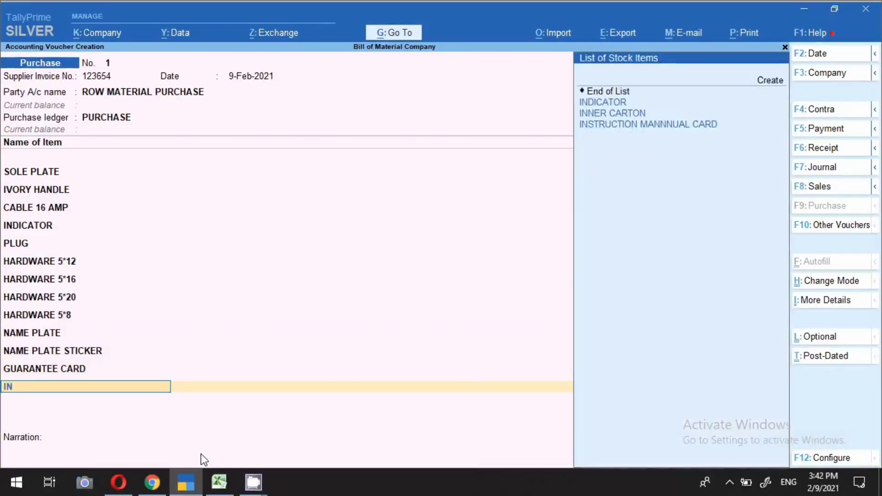
{"action": "key", "text": "Down"}
{"action": "key", "text": "Down"}
{"action": "key", "text": "Return"}
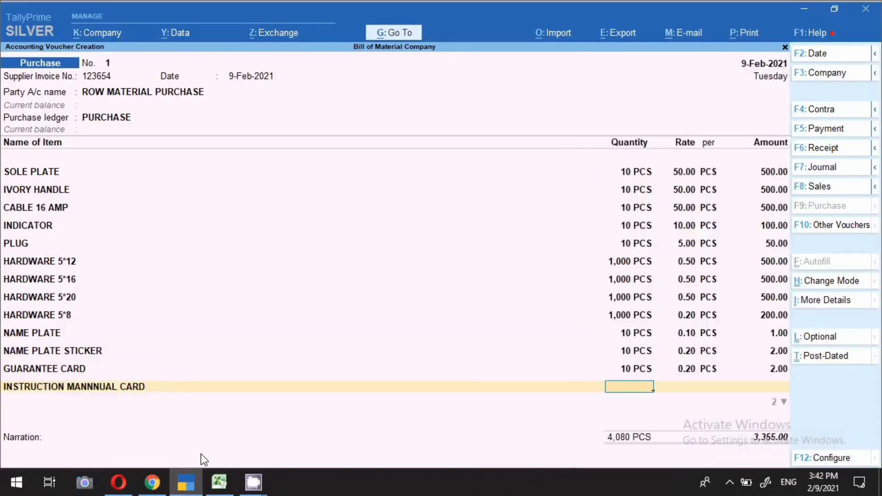
{"action": "type", "text": "10"}
{"action": "key", "text": "Return"}
{"action": "type", "text": ".2"}
{"action": "key", "text": "Return"}
{"action": "key", "text": "Return"}
- Check the Excel bill of material for the last item and add INNER CARTON to the TallyPrime voucher, 10 PCS at a rate of 30
{"action": "left_click", "coordinate": [219, 482]}
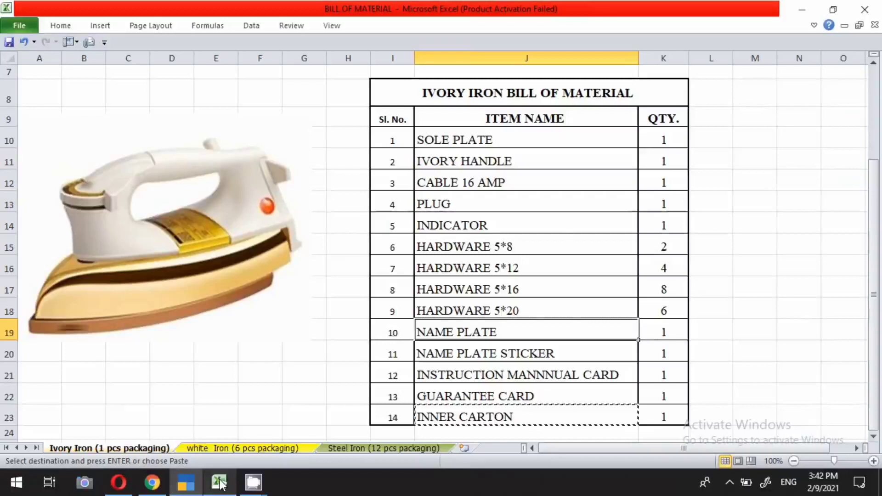
{"action": "left_click", "coordinate": [189, 487]}
{"action": "key", "text": "Return"}
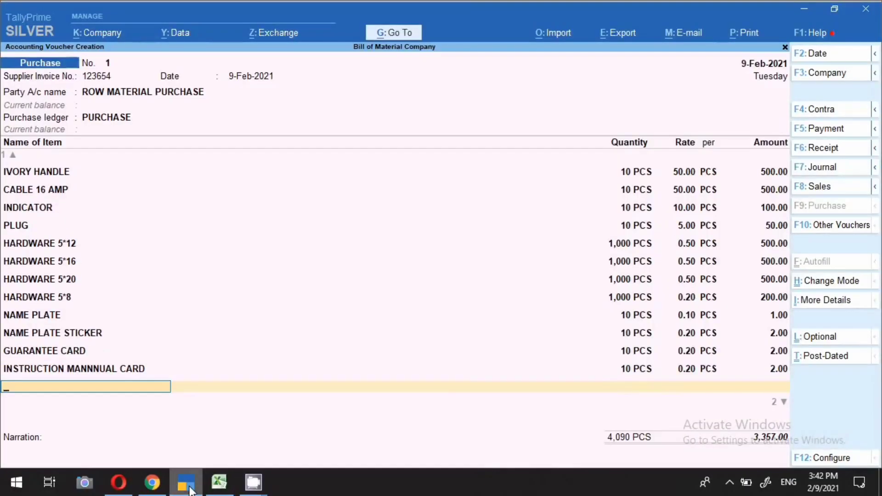
{"action": "type", "text": "inn"}
{"action": "key", "text": "Return"}
{"action": "type", "text": "10"}
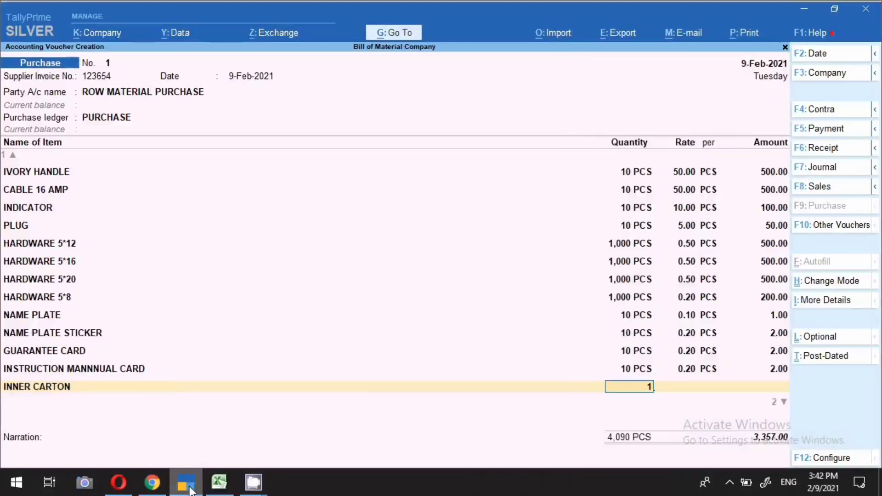
{"action": "key", "text": "Return"}
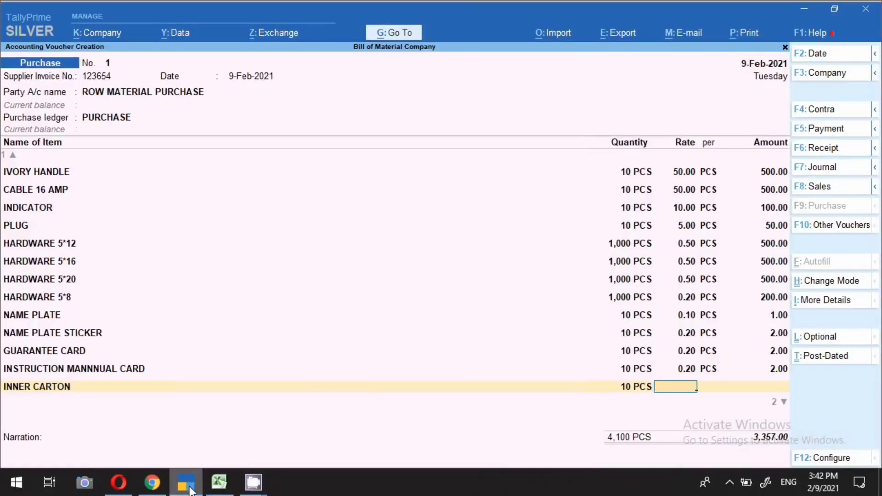
{"action": "type", "text": "30"}
{"action": "key", "text": "Return"}
{"action": "key", "text": "Return"}
{"action": "key", "text": "Return"}
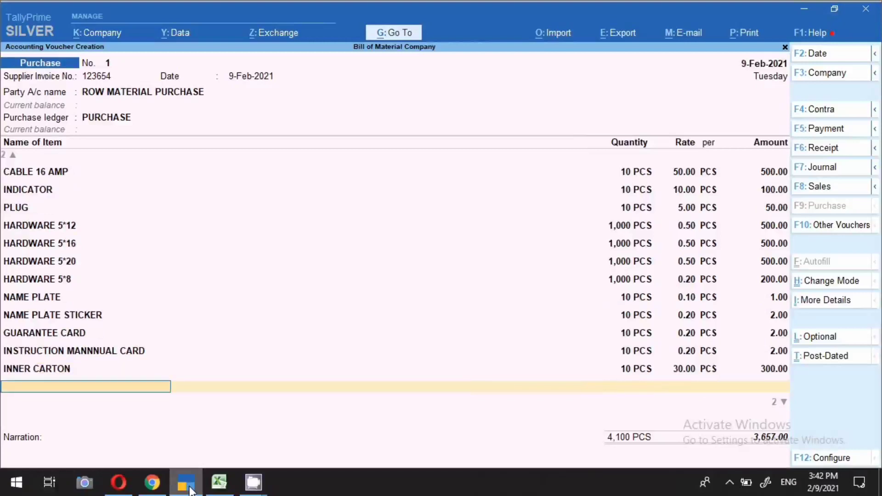
- Finish the item list and add the Cgst and Sgst tax ledgers to the Purchase voucher
{"action": "key", "text": "Return"}
{"action": "key", "text": "Return"}
{"action": "type", "text": "SGS"}
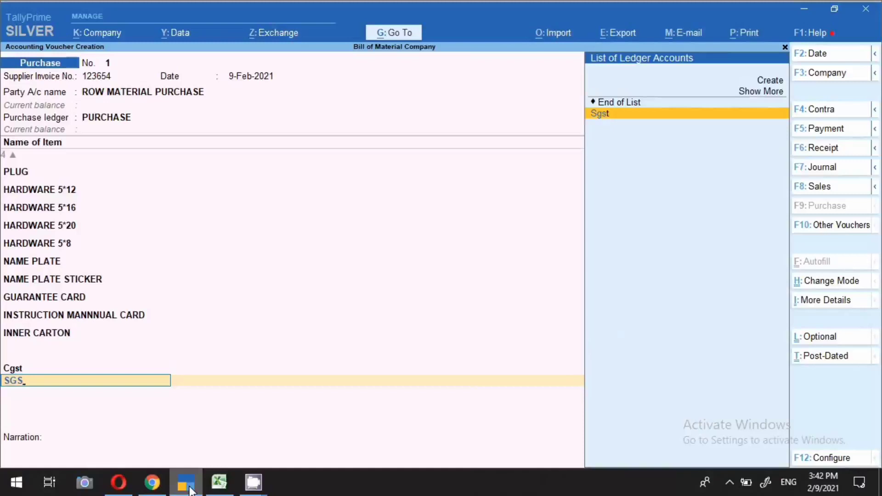
{"action": "key", "text": "Return"}
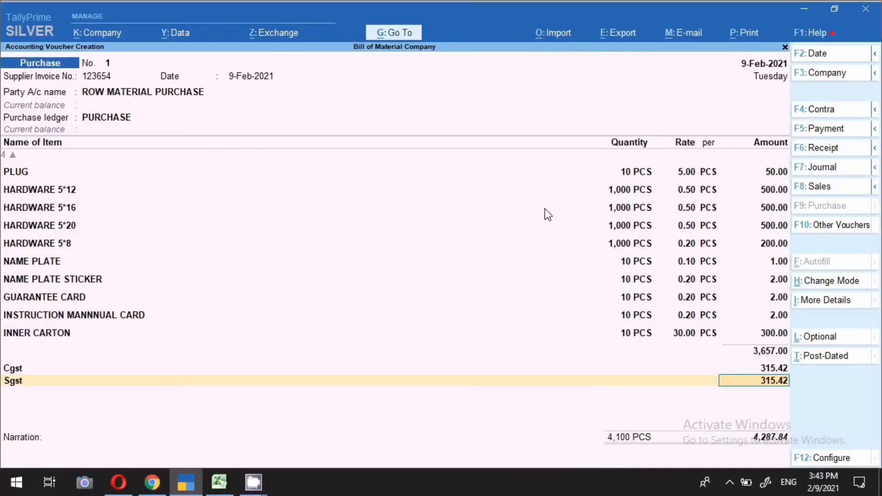
- Compare the entered items with the Excel bill of material and save the Purchase voucher in TallyPrime
{"action": "key", "text": "alt+Tab"}
{"action": "left_click", "coordinate": [567, 160]}
{"action": "left_click", "coordinate": [484, 188]}
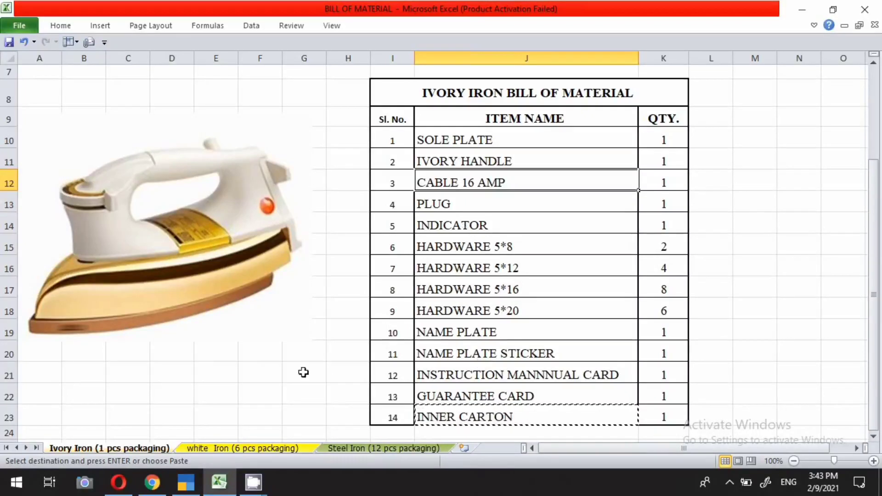
{"action": "key", "text": "alt+Tab"}
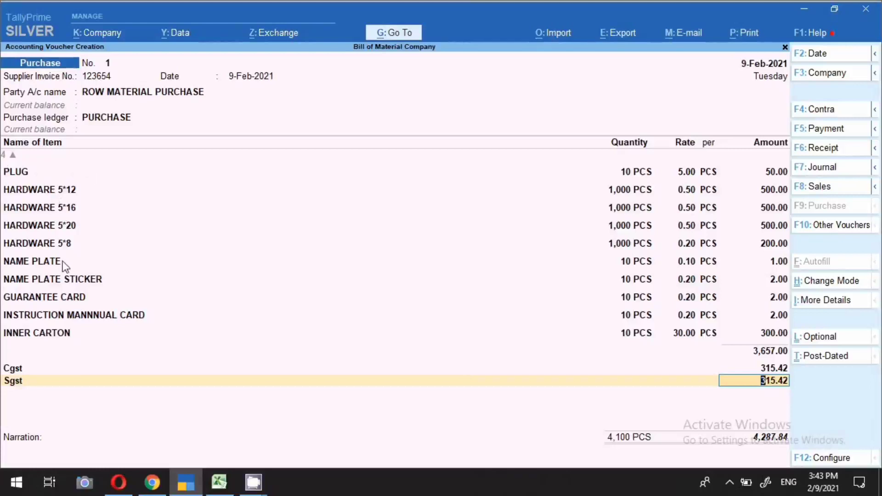
{"action": "key", "text": "ctrl"}
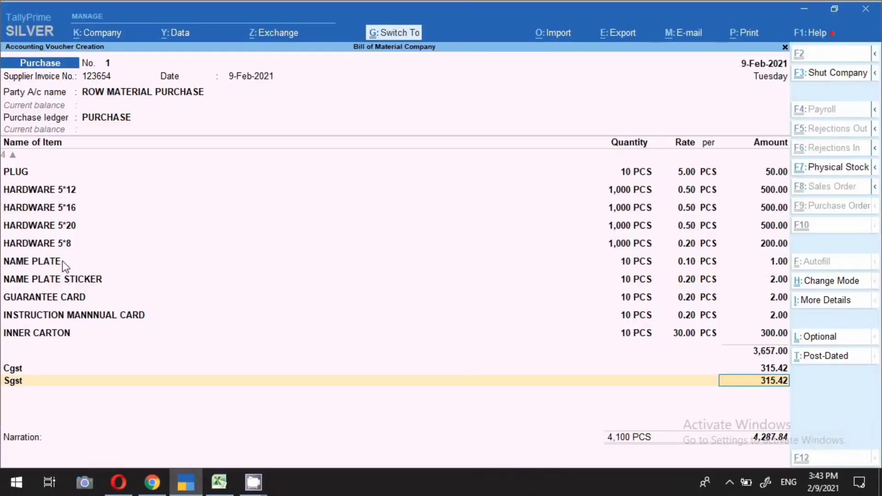
{"action": "key", "text": "ctrl+a"}
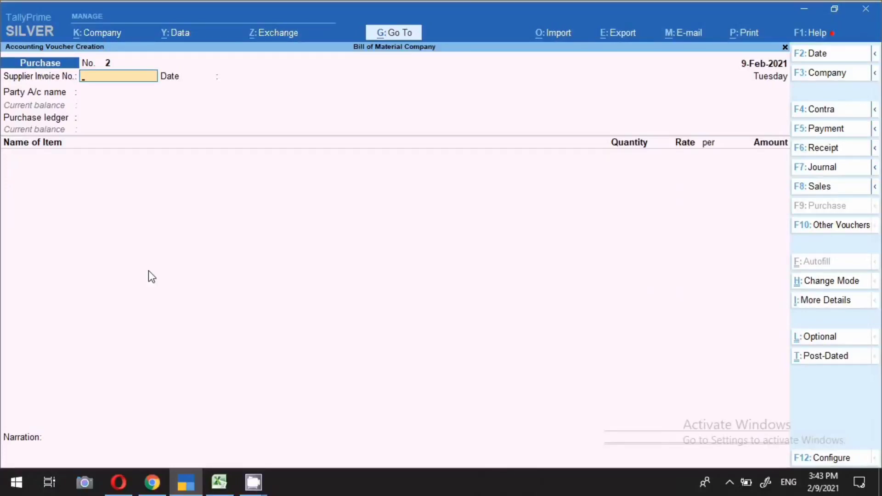
- Leave Purchase voucher entry and open the stock item masters for alteration
{"action": "key", "text": "Escape"}
{"action": "key", "text": "y"}
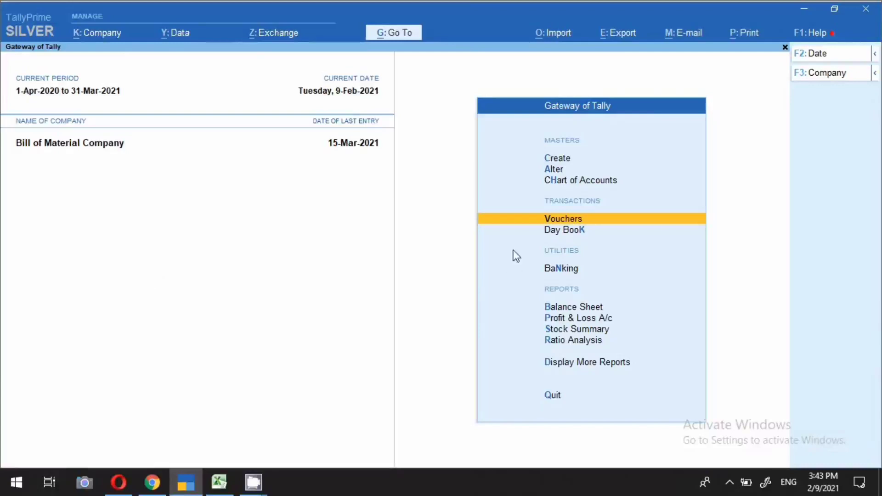
{"action": "left_click", "coordinate": [560, 177]}
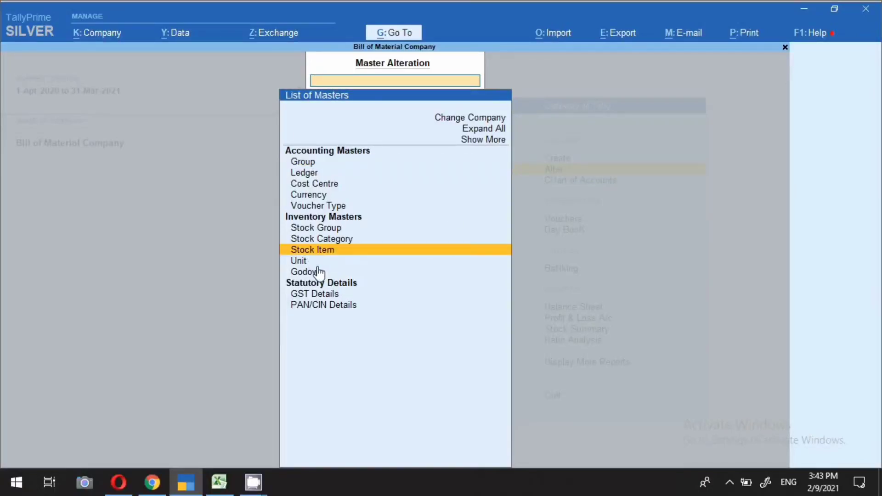
{"action": "key", "text": "Return"}
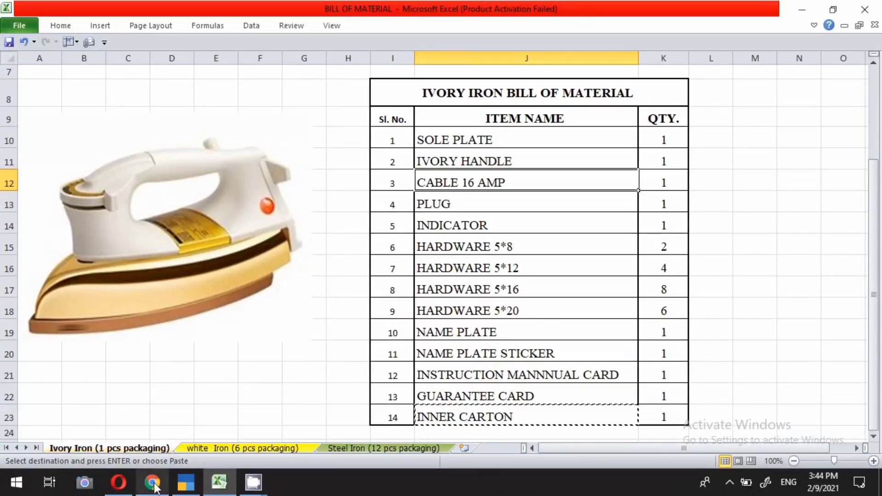
- Switch from Excel to TallyPrime and start a new stock item named IVORY IRON, without an alias or default invoicing ledgers
{"action": "left_click", "coordinate": [189, 483]}
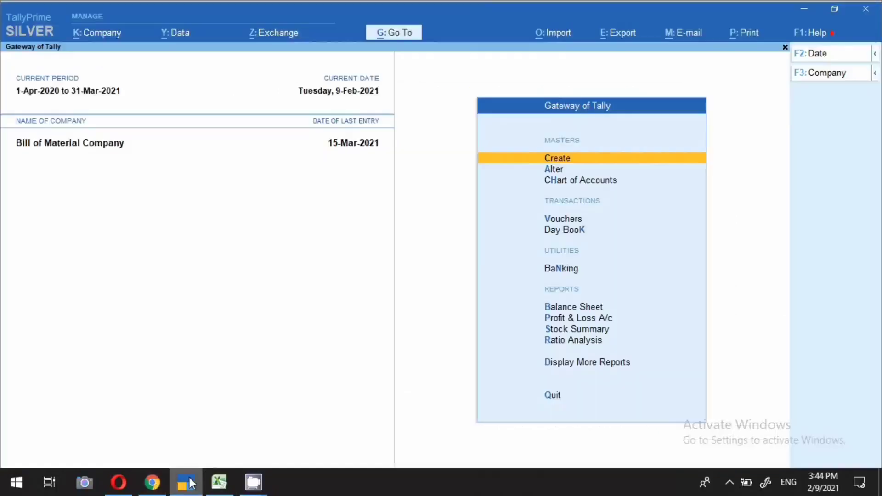
{"action": "key", "text": "Return"}
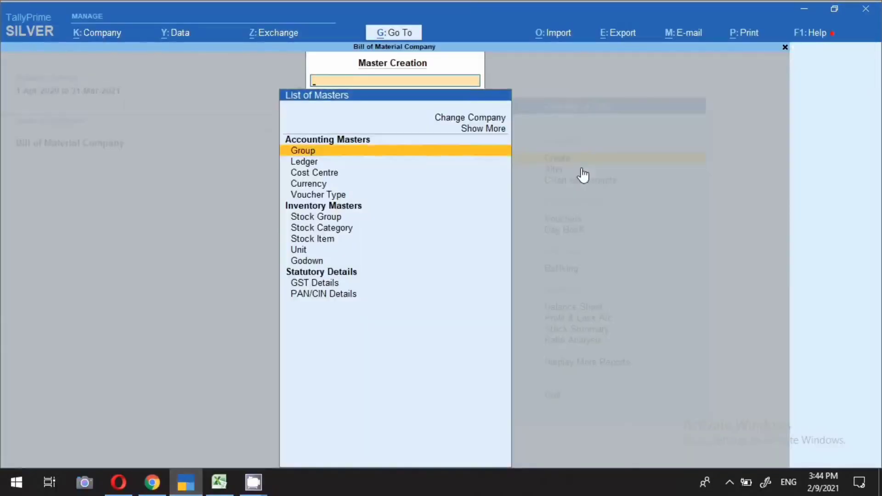
{"action": "key", "text": "Down"}
{"action": "key", "text": "Down"}
{"action": "key", "text": "Down"}
{"action": "key", "text": "Down"}
{"action": "key", "text": "Down"}
{"action": "key", "text": "Down"}
{"action": "key", "text": "Down"}
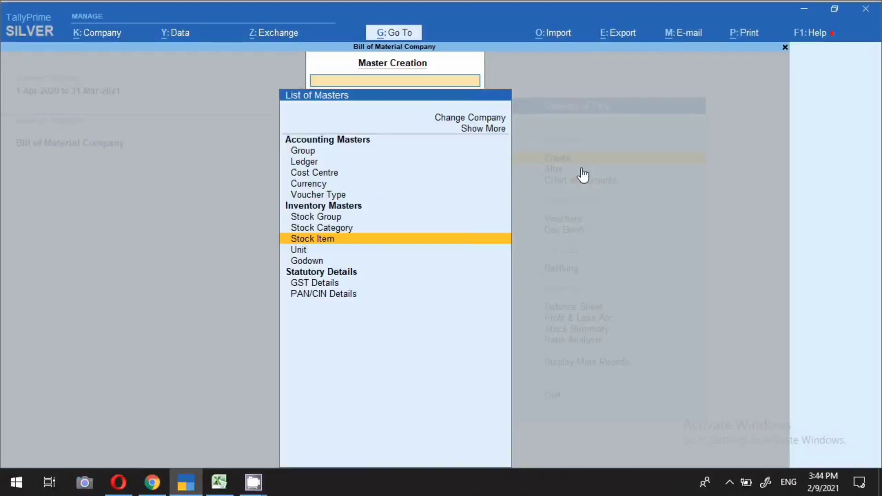
{"action": "key", "text": "Return"}
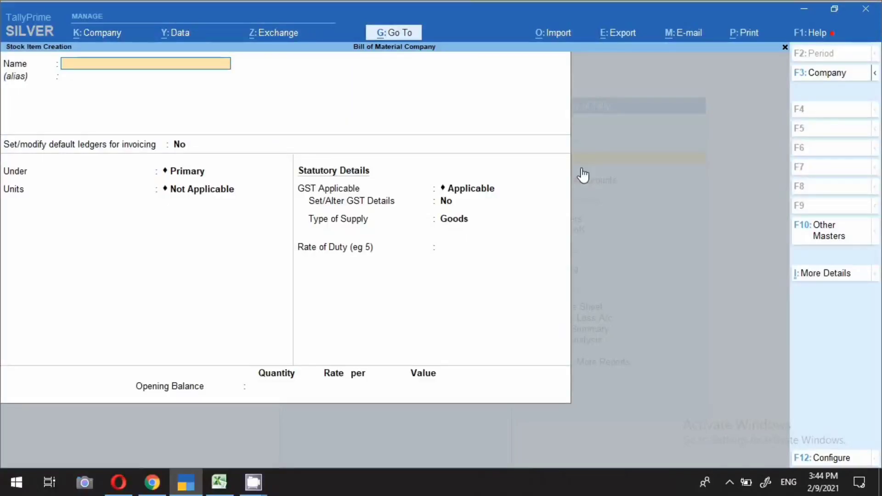
{"action": "type", "text": "IVORY IRON"}
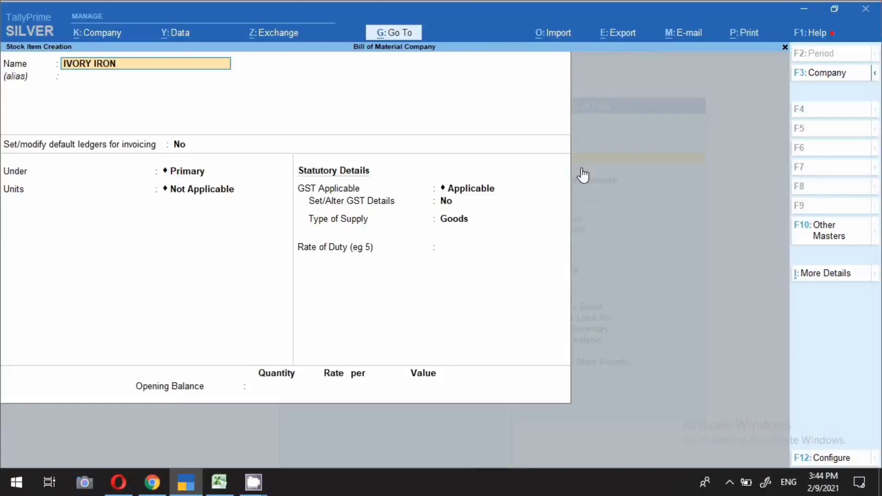
{"action": "key", "text": "Return"}
{"action": "key", "text": "Return"}
{"action": "key", "text": "Return"}
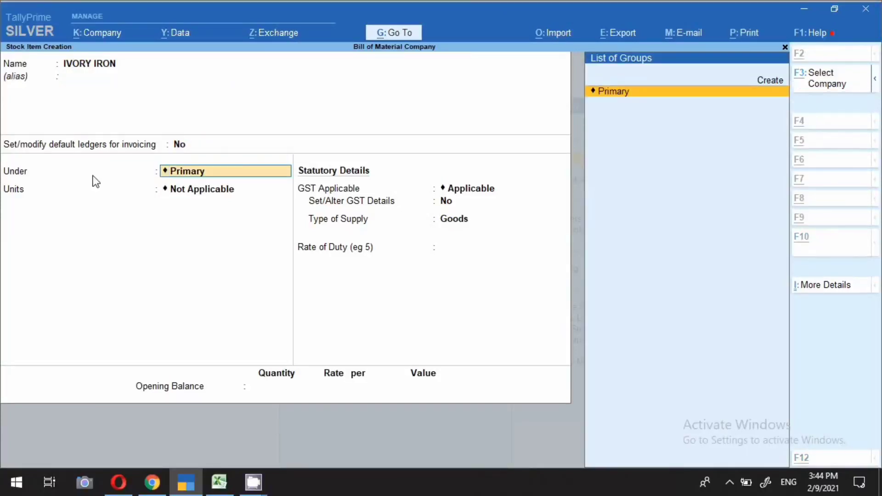
- Create a stock group IRON under Primary, without adding quantities or GST details, as the parent group of the new stock item
{"action": "key", "text": "alt+c"}
{"action": "type", "text": "IRON"}
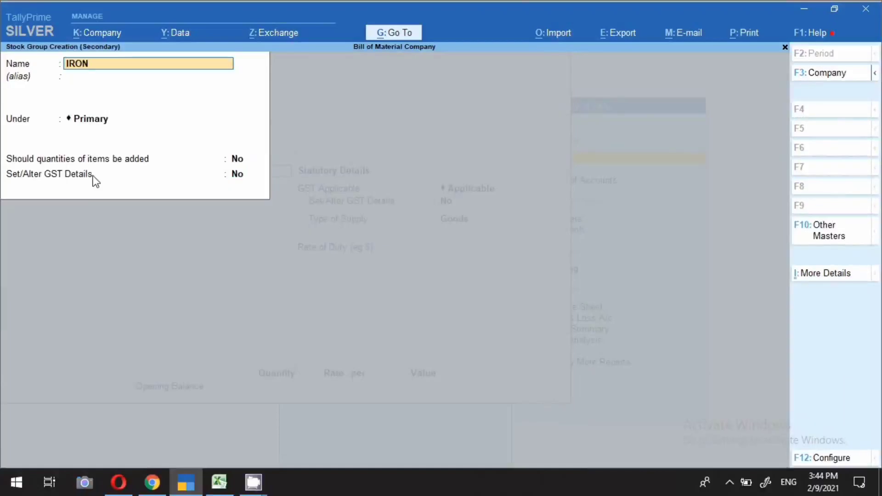
{"action": "key", "text": "Return"}
{"action": "key", "text": "Return"}
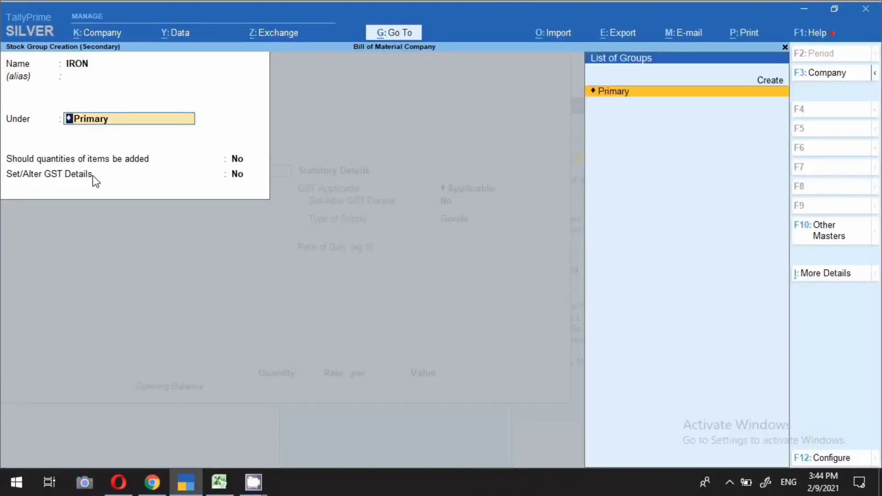
{"action": "key", "text": "Return"}
{"action": "key", "text": "Return"}
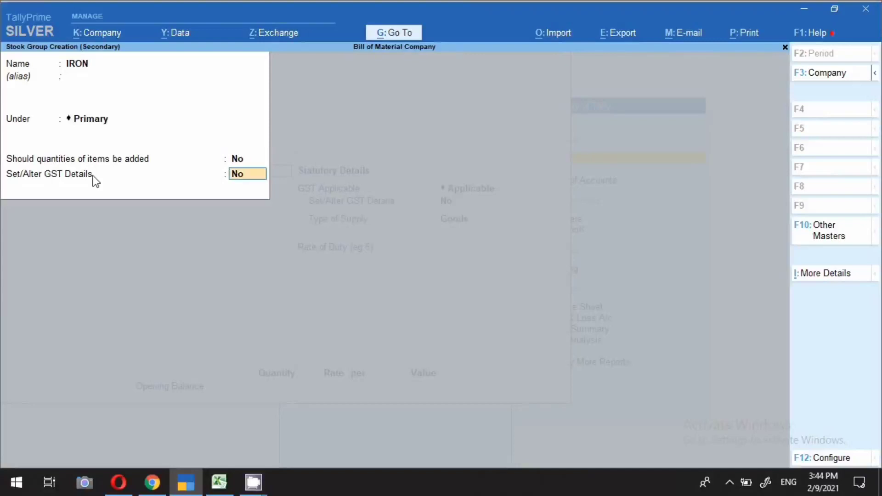
{"action": "key", "text": "Return"}
{"action": "key", "text": "Return"}
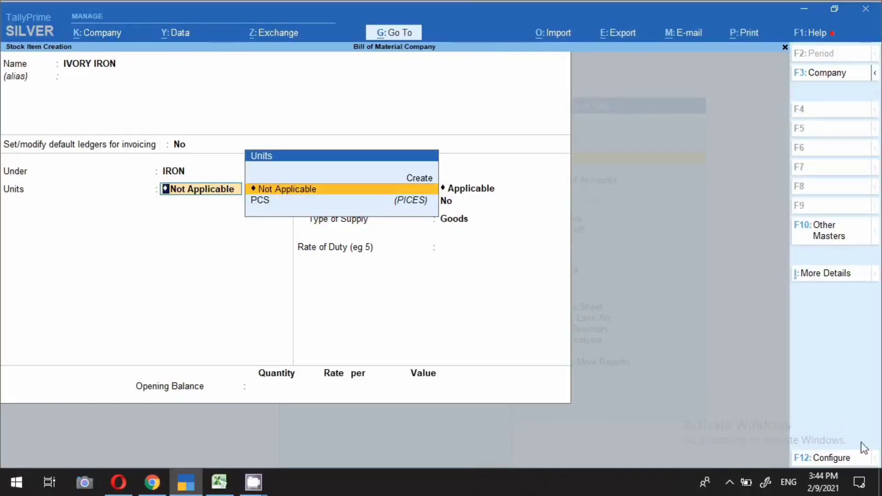
- Configure stock item creation so that a components list (Bill of Materials) can be set for stock items
{"action": "left_click", "coordinate": [814, 458]}
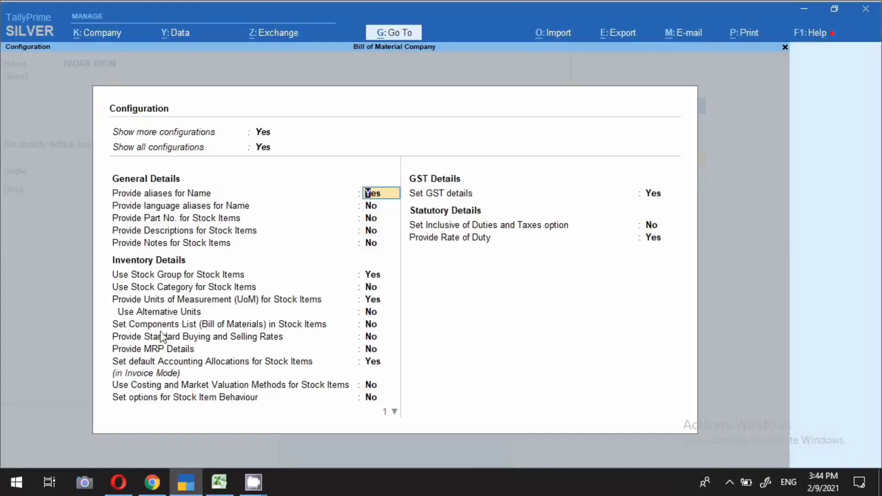
{"action": "left_click", "coordinate": [133, 330]}
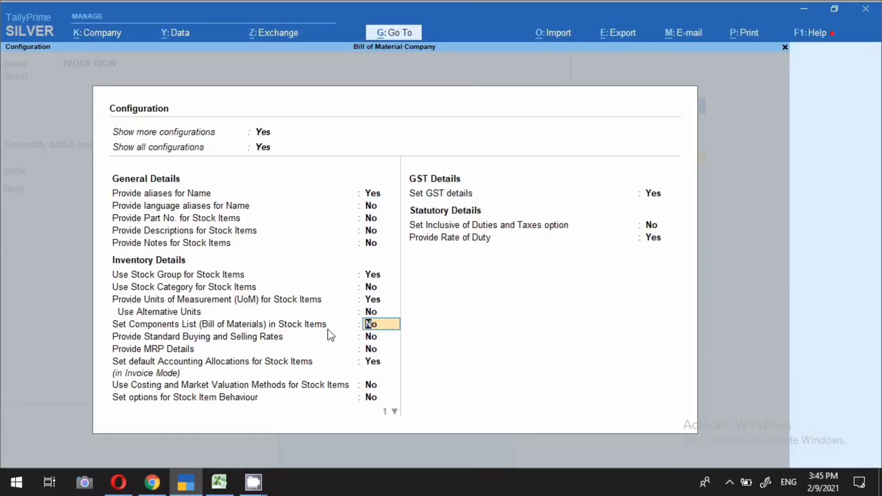
{"action": "type", "text": "Y"}
{"action": "key", "text": "ctrl+a"}
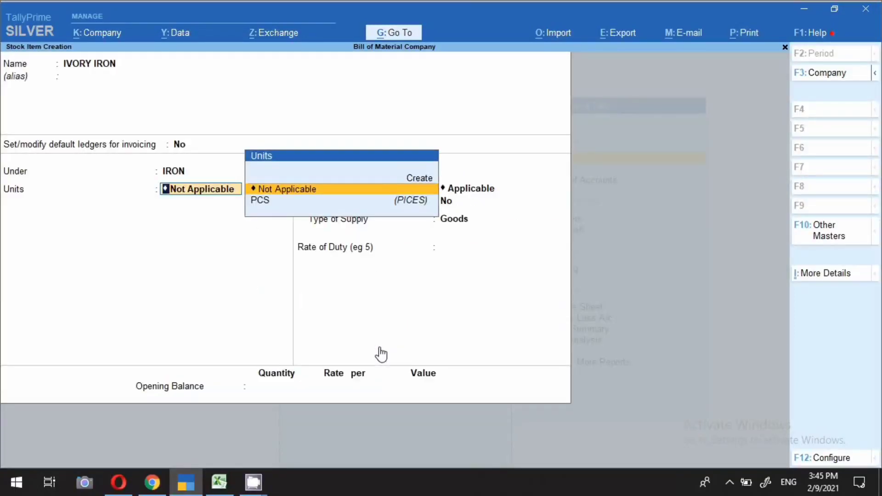
- Set the item's units to PCS and turn on Set components (BOM)
{"action": "key", "text": "Down"}
{"action": "key", "text": "Return"}
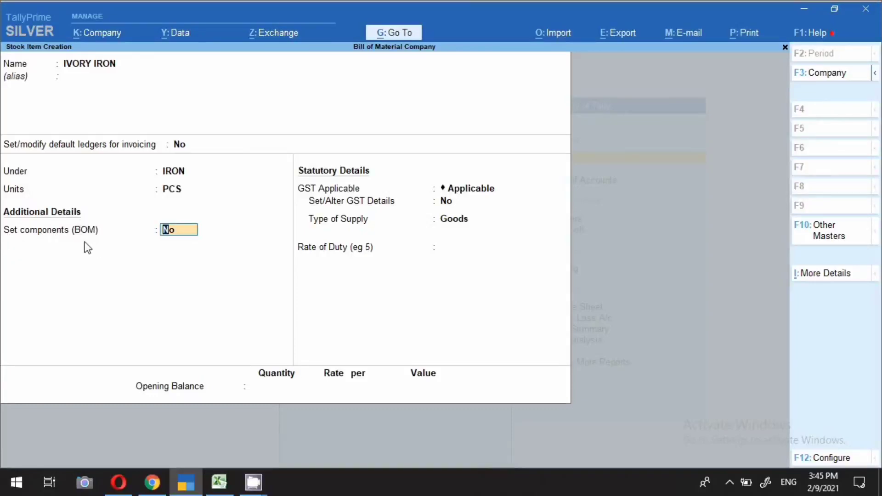
{"action": "type", "text": "Y"}
{"action": "key", "text": "Return"}
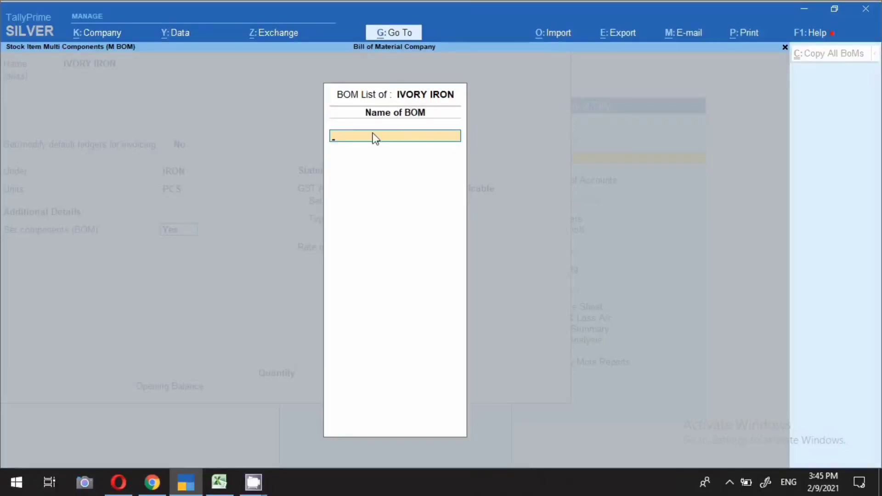
- Name the BOM IVORY IRON, check the Excel bill of material, and set the unit of manufacture to 1 in TallyPrime
{"action": "type", "text": "IVORY IRON"}
{"action": "key", "text": "Return"}
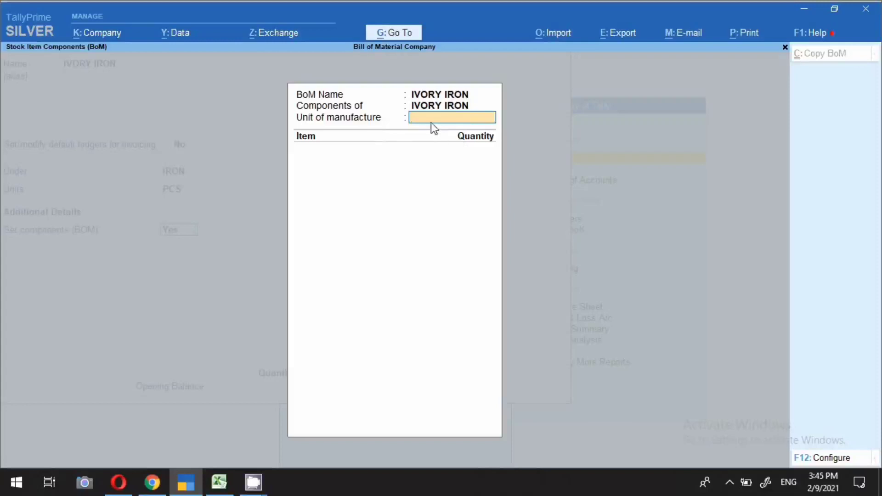
{"action": "left_click", "coordinate": [230, 486]}
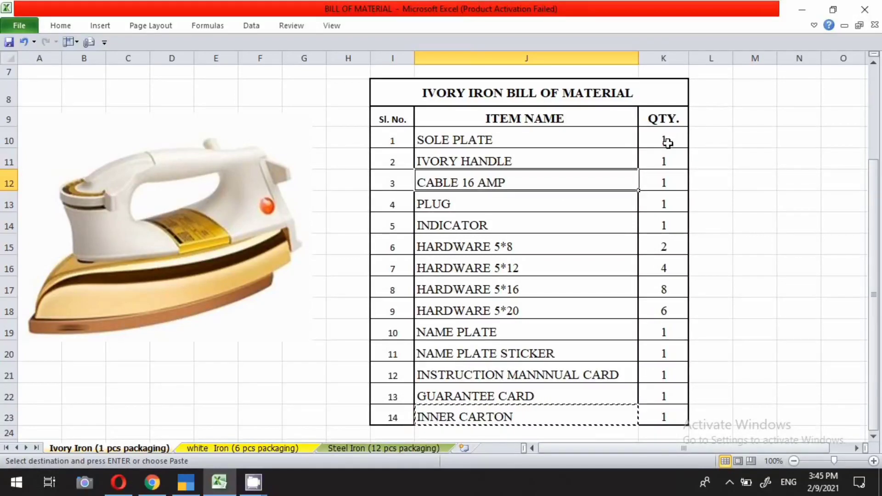
{"action": "left_click", "coordinate": [188, 486]}
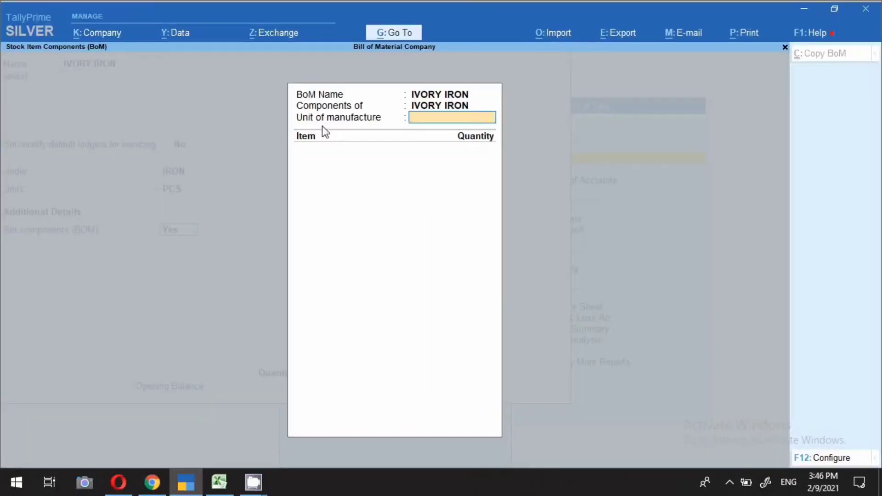
{"action": "type", "text": "1"}
{"action": "key", "text": "Return"}
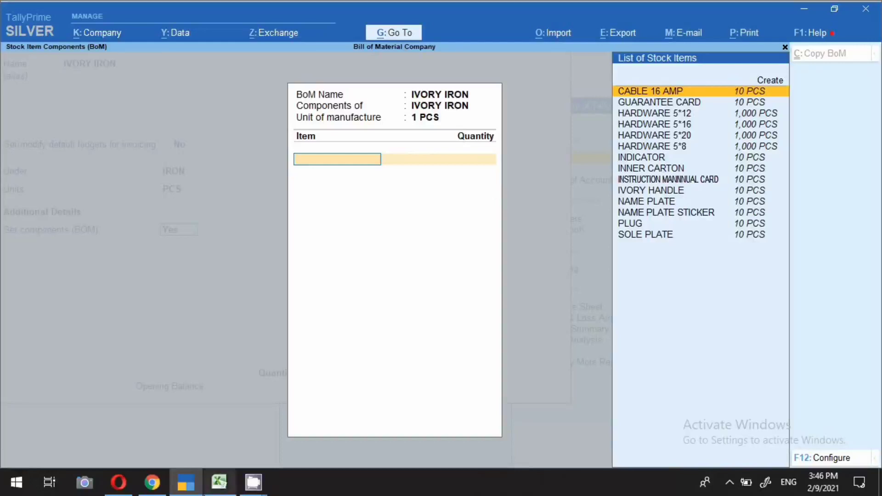
- Look up the first component in the Excel list and add SOLE PLATE with quantity 1 to the BOM in TallyPrime
{"action": "left_click", "coordinate": [219, 483]}
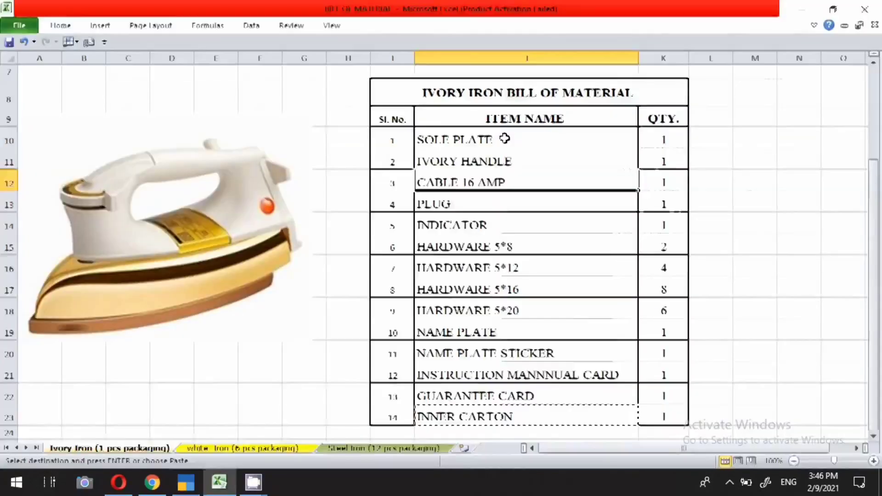
{"action": "left_click", "coordinate": [504, 139]}
{"action": "key", "text": "Escape"}
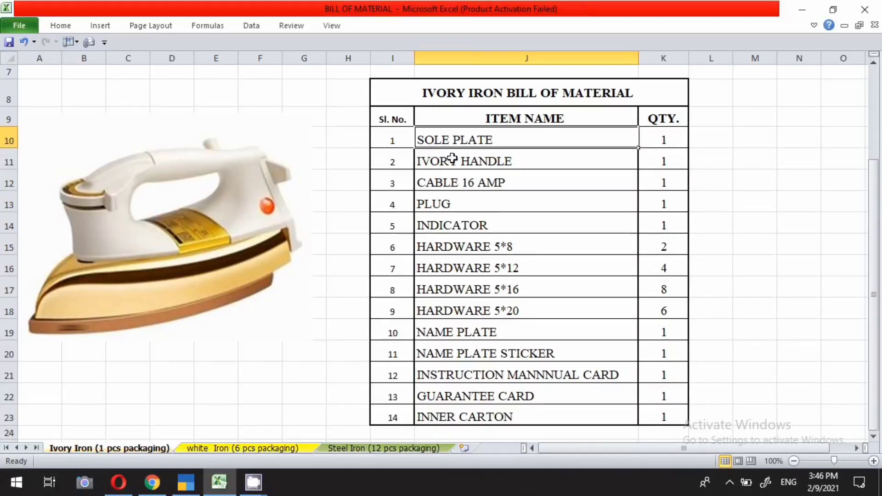
{"action": "left_click", "coordinate": [185, 480]}
{"action": "type", "text": "SO"}
{"action": "key", "text": "Return"}
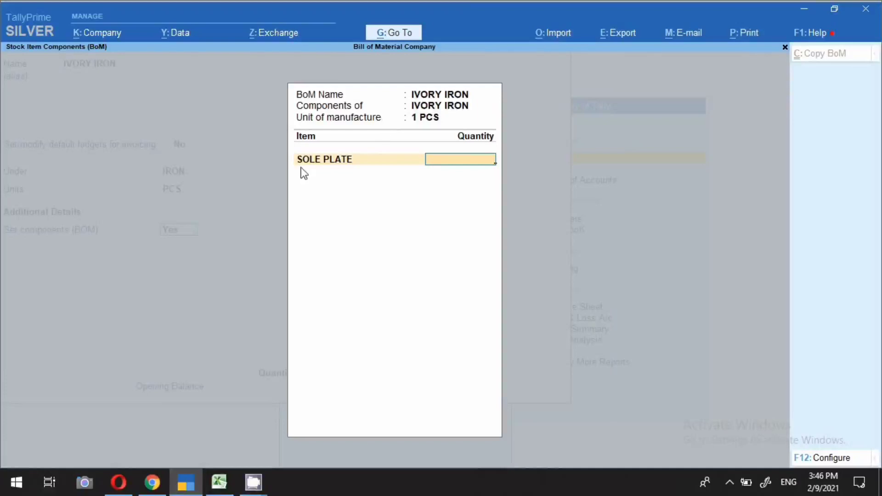
{"action": "type", "text": "1"}
{"action": "key", "text": "Return"}
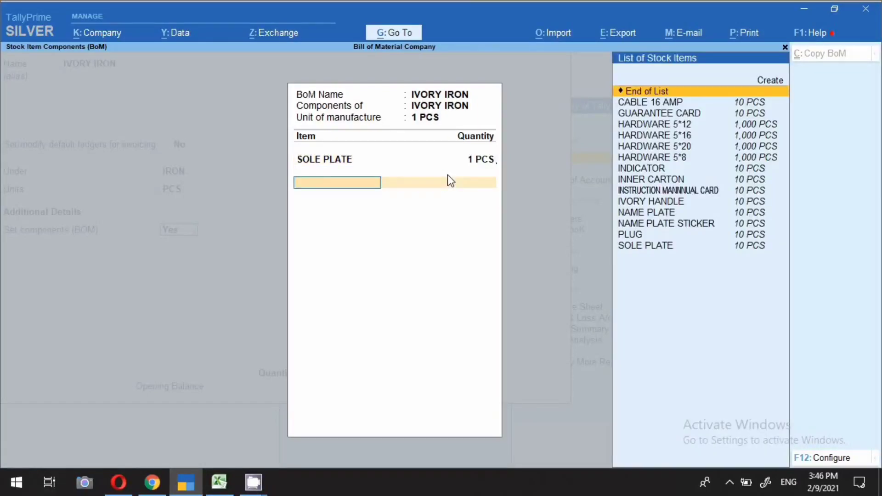
- Check the Excel list and add IVORY HANDLE and CABLE 16 AMP, quantity 1 each, to the BOM in TallyPrime
{"action": "left_click", "coordinate": [220, 482]}
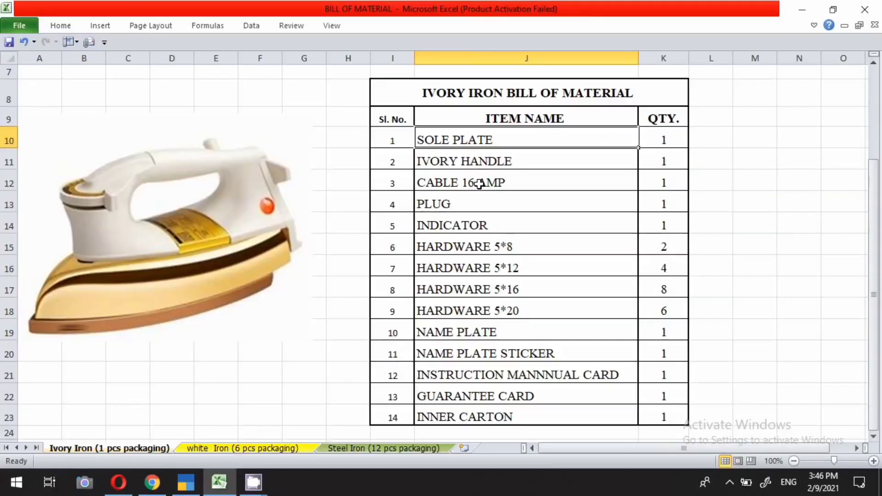
{"action": "left_click", "coordinate": [185, 482]}
{"action": "type", "text": "HAN"}
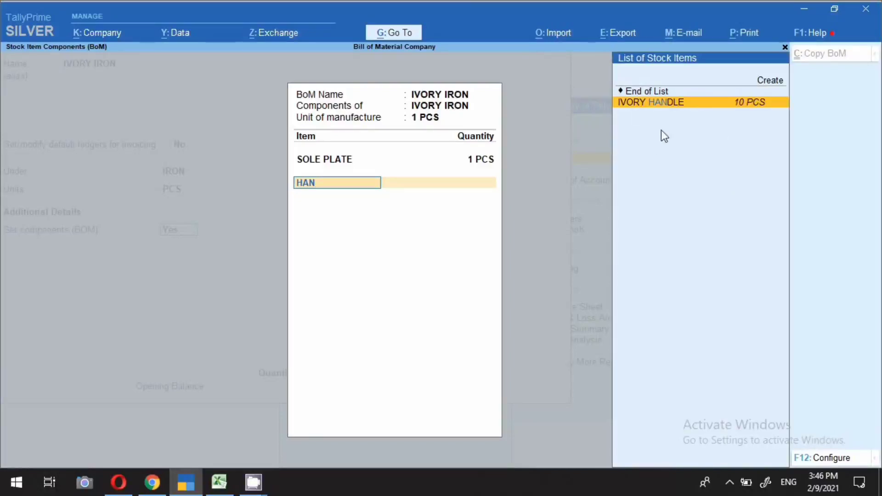
{"action": "key", "text": "Return"}
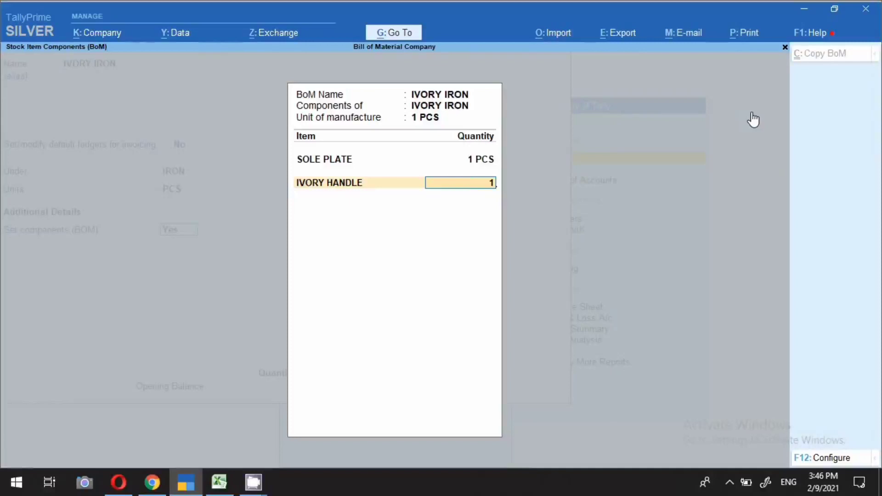
{"action": "key", "text": "Return"}
{"action": "type", "text": "CAB"}
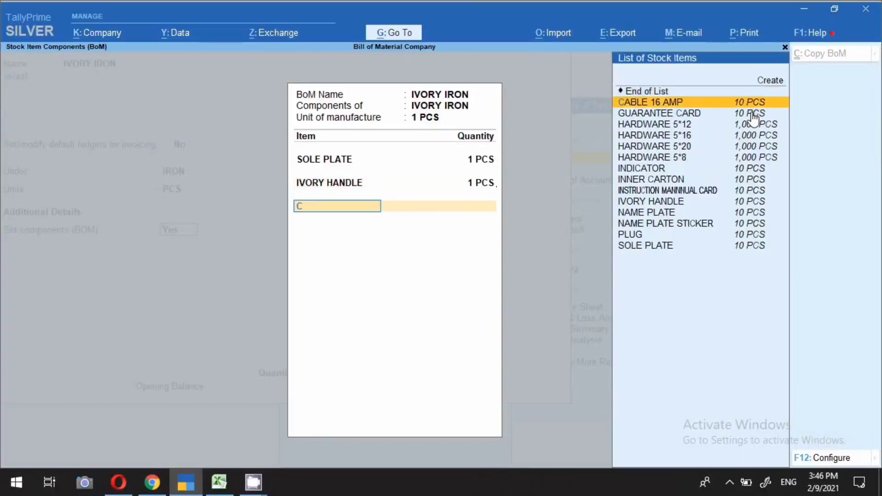
{"action": "key", "text": "Return"}
{"action": "type", "text": "1"}
{"action": "key", "text": "Return"}
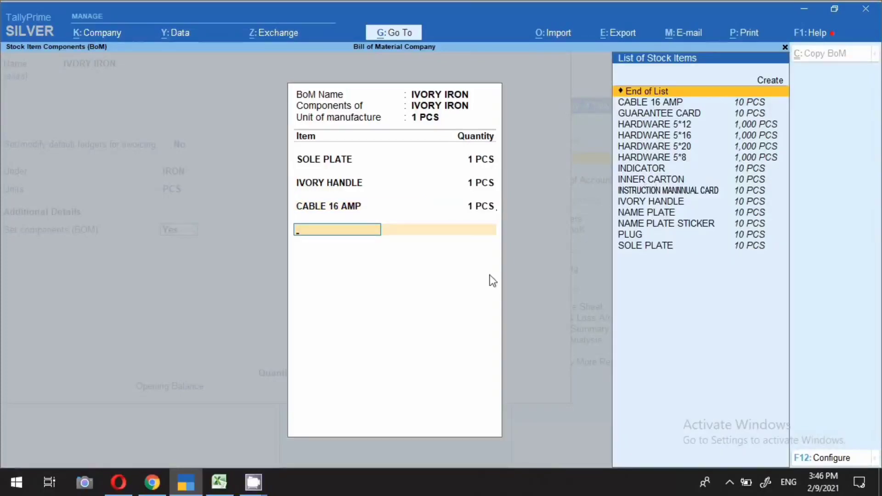
- Check the Excel list and add PLUG and INDICATOR, quantity 1 each, to the BOM in TallyPrime
{"action": "left_click", "coordinate": [219, 482]}
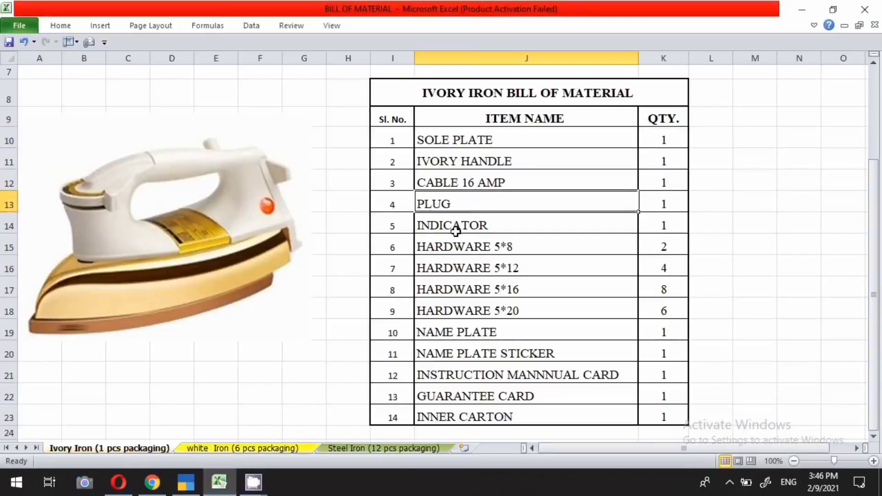
{"action": "left_click", "coordinate": [186, 482]}
{"action": "type", "text": "PLU"}
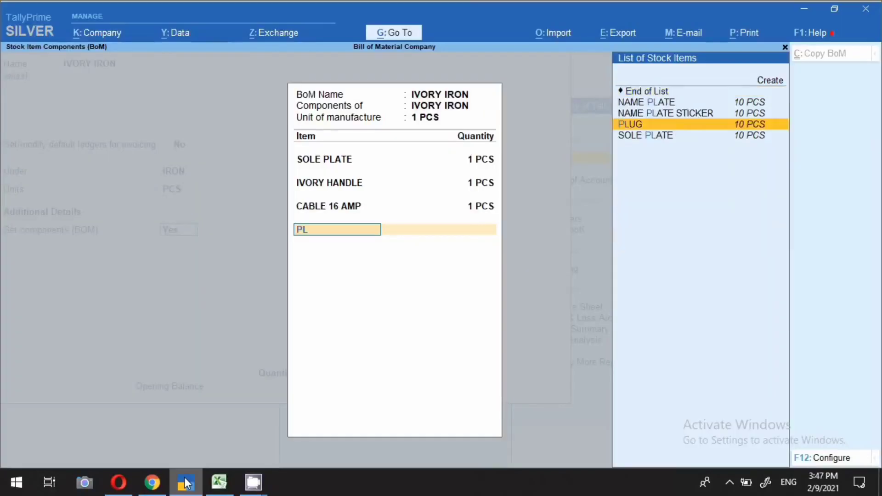
{"action": "key", "text": "Return"}
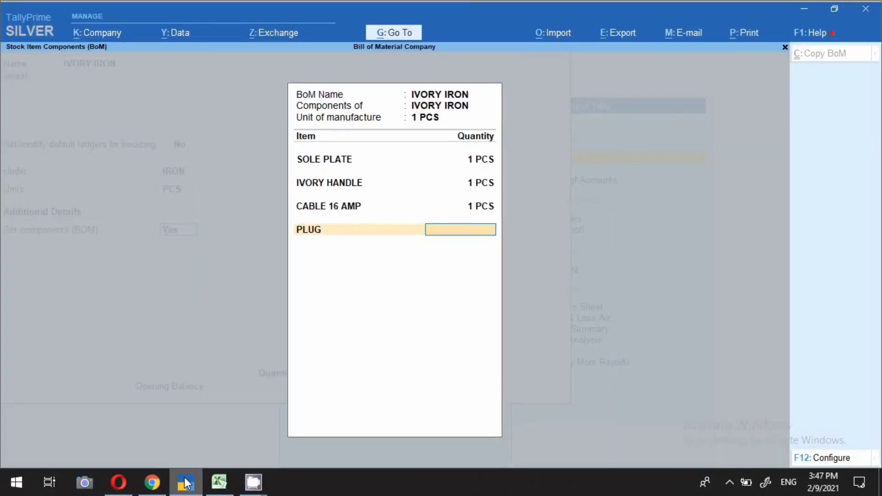
{"action": "type", "text": "1 PCS"}
{"action": "key", "text": "Return"}
{"action": "type", "text": "IN"}
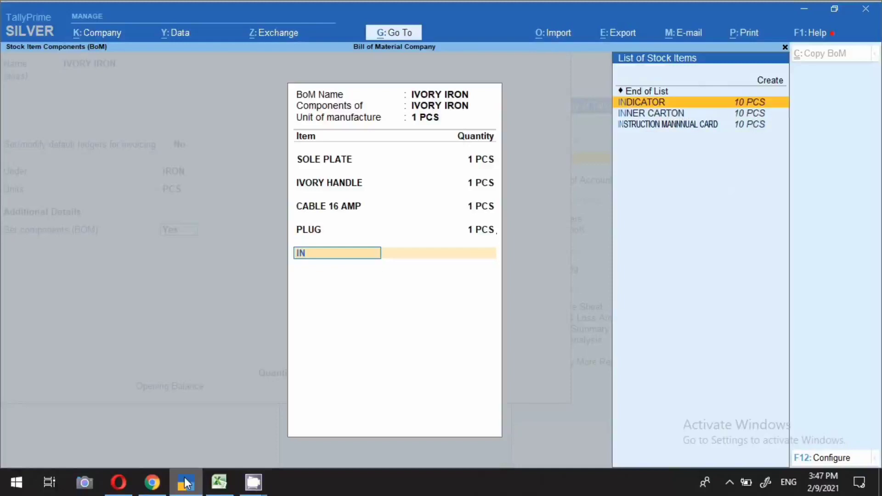
{"action": "key", "text": "Return"}
{"action": "type", "text": "1"}
{"action": "key", "text": "Return"}
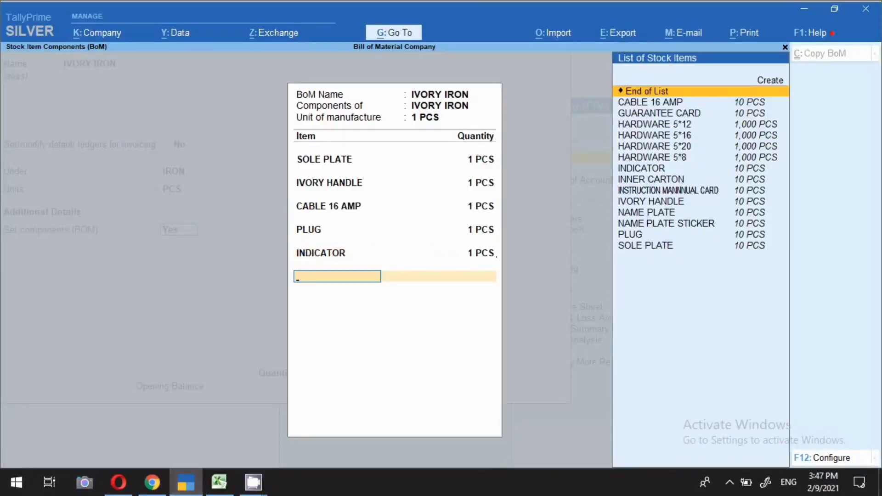
- Look up the sixth component in the Excel list and add HARDWARE 5*8 with quantity 2 to the BOM in TallyPrime
{"action": "left_click", "coordinate": [219, 483]}
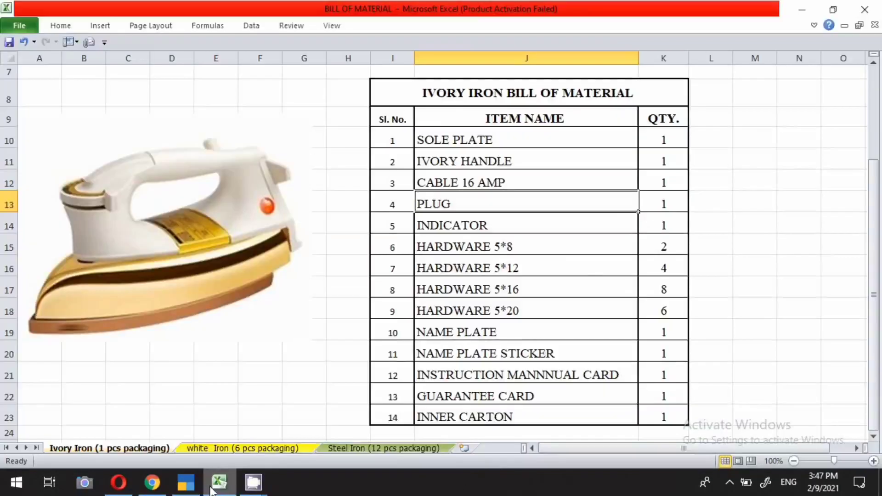
{"action": "left_click", "coordinate": [454, 224]}
{"action": "left_click", "coordinate": [456, 248]}
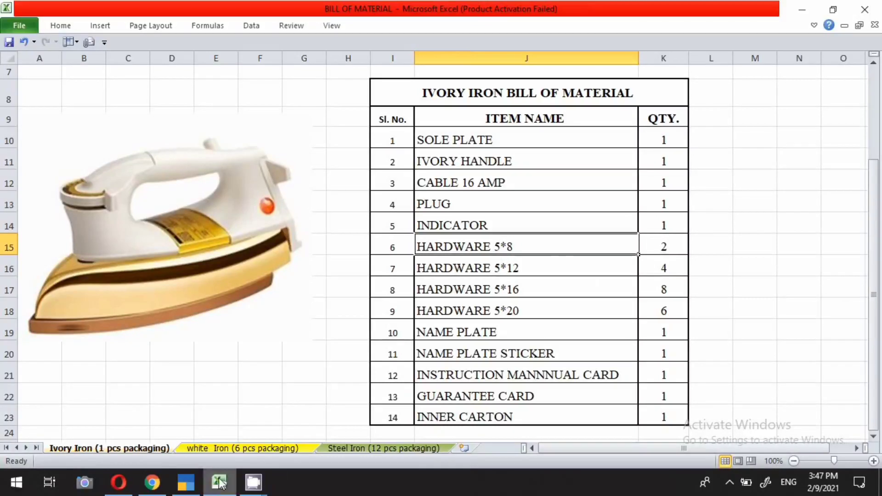
{"action": "left_click", "coordinate": [191, 470]}
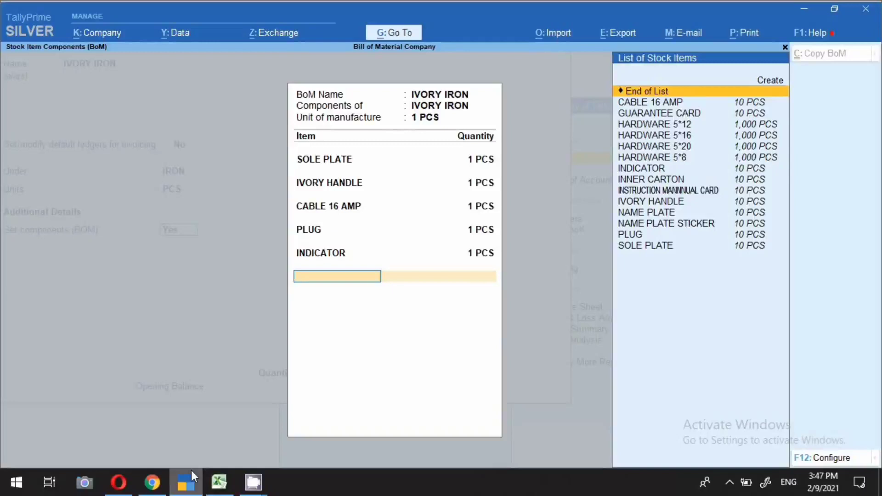
{"action": "type", "text": "H"}
{"action": "key", "text": "Down"}
{"action": "key", "text": "Down"}
{"action": "key", "text": "Down"}
{"action": "key", "text": "Return"}
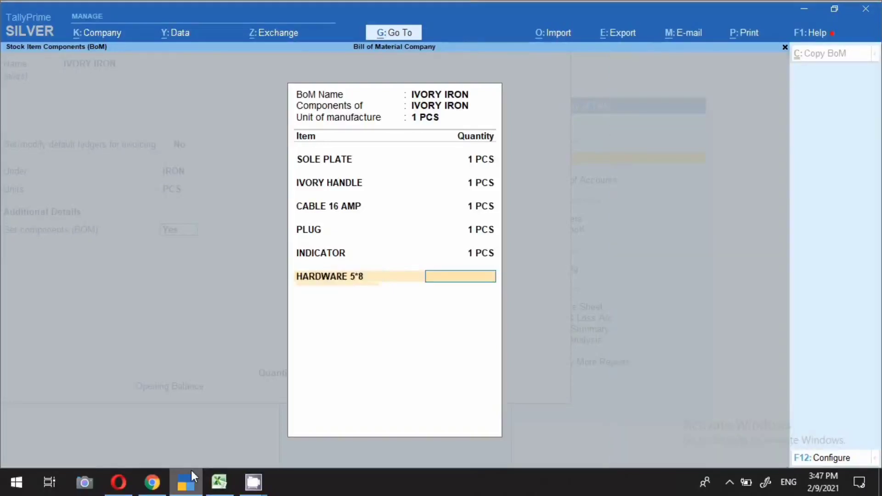
{"action": "type", "text": "2"}
{"action": "key", "text": "Return"}
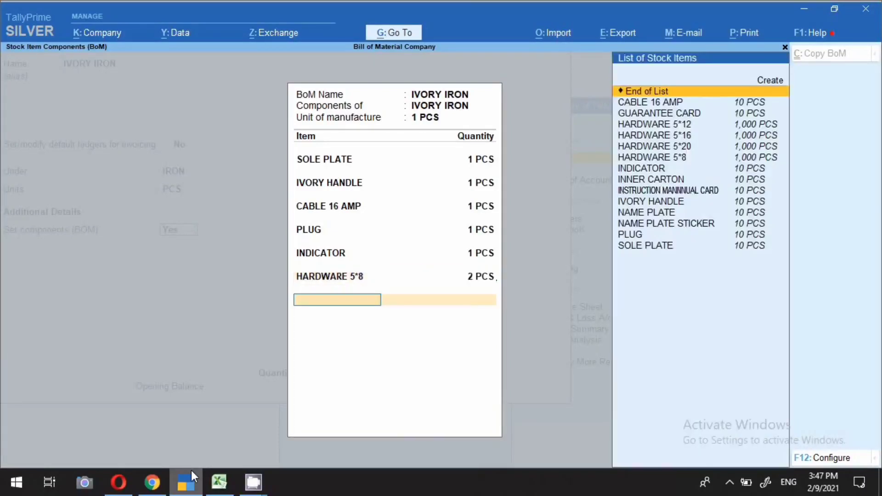
- Look up the seventh component in the Excel list and add HARDWARE 5*12 with quantity 4 to the BOM in TallyPrime
{"action": "left_click", "coordinate": [219, 483]}
{"action": "left_click", "coordinate": [504, 269]}
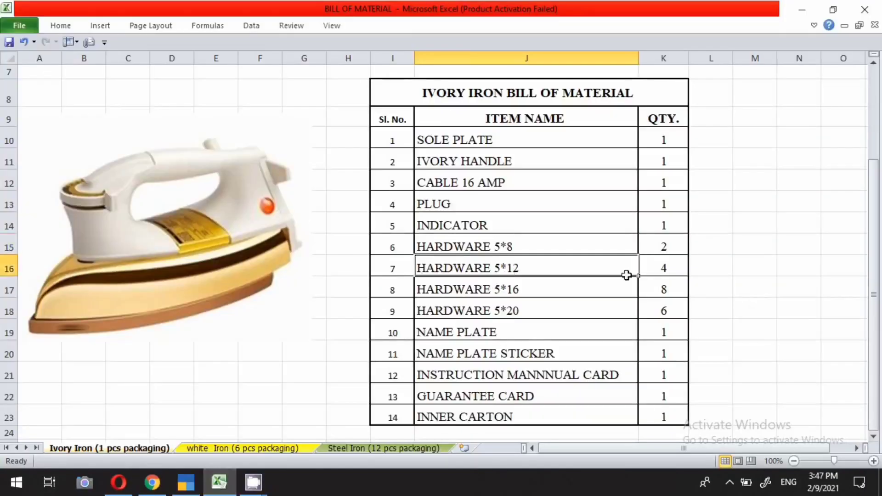
{"action": "left_click", "coordinate": [185, 482]}
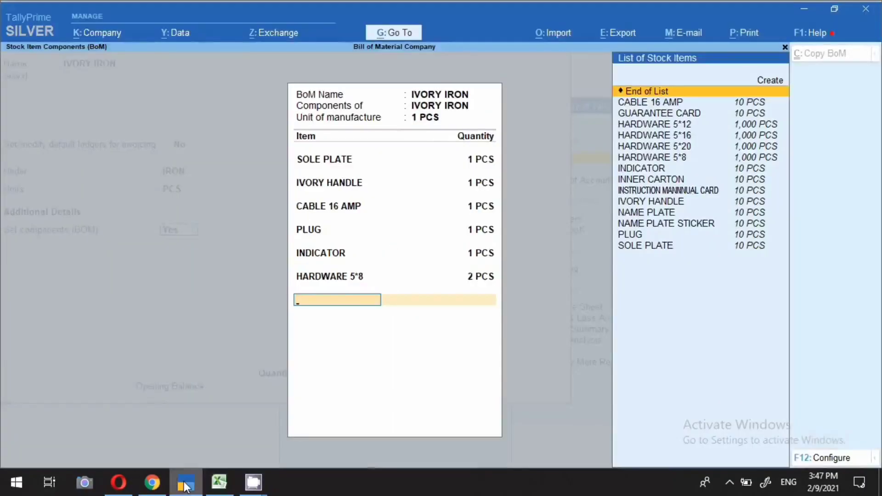
{"action": "type", "text": "512"}
{"action": "key", "text": "Return"}
{"action": "type", "text": "4"}
{"action": "key", "text": "Return"}
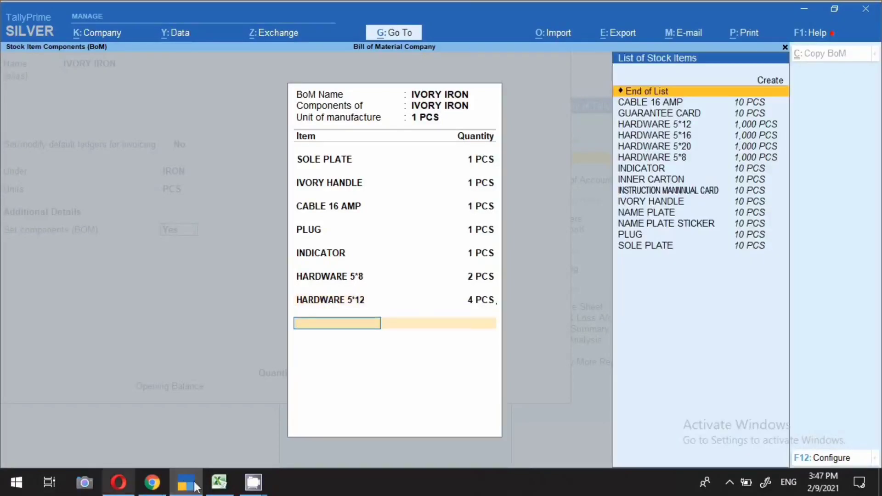
- Look up the eighth component in the Excel list and add HARDWARE 5*16 with quantity 8 to the BOM in TallyPrime
{"action": "left_click", "coordinate": [219, 482]}
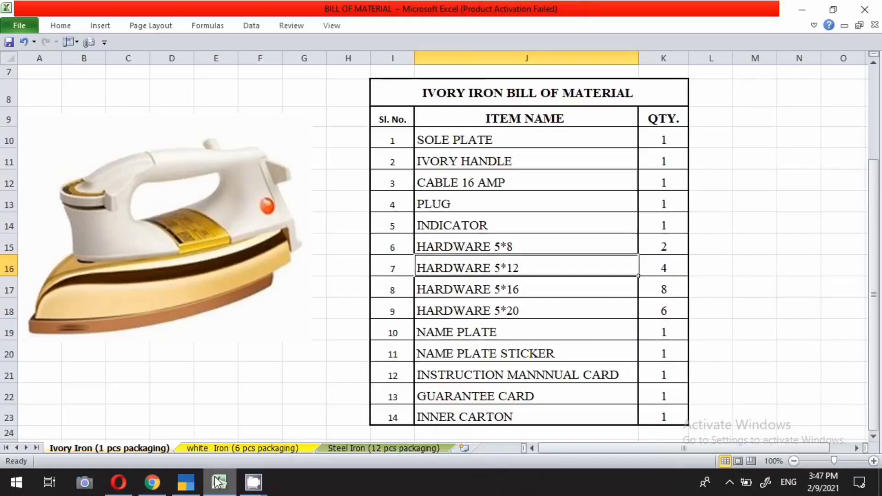
{"action": "left_click", "coordinate": [495, 288]}
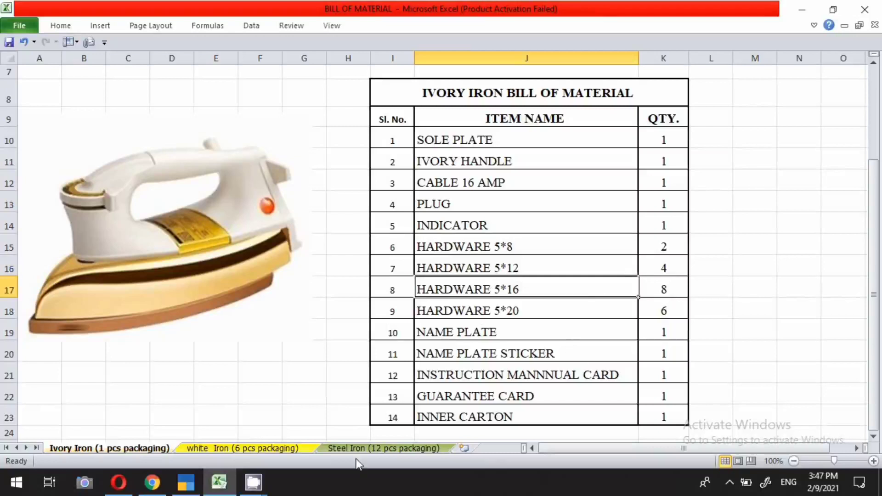
{"action": "left_click", "coordinate": [185, 486]}
{"action": "type", "text": "516"}
{"action": "key", "text": "Return"}
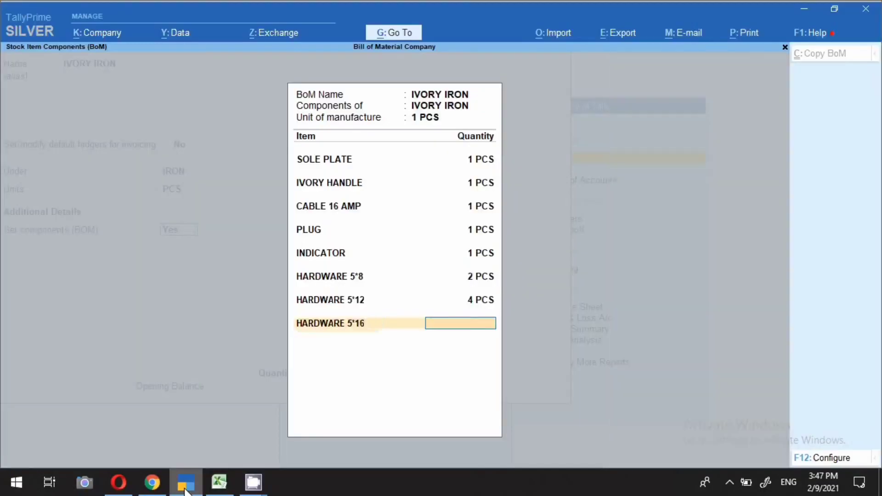
{"action": "type", "text": "8"}
{"action": "key", "text": "Return"}
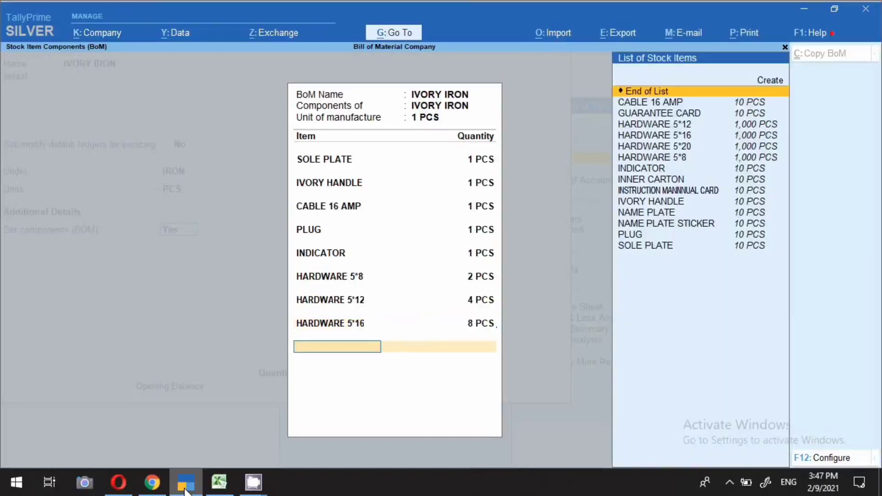
- Look up the ninth component in the Excel list and add HARDWARE 5*20 with quantity 6 to the BOM in TallyPrime
{"action": "left_click", "coordinate": [228, 483]}
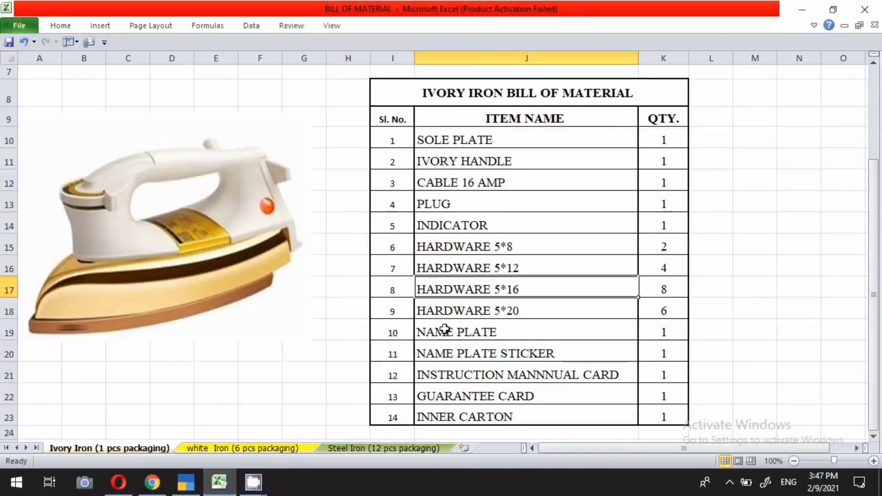
{"action": "left_click", "coordinate": [458, 307]}
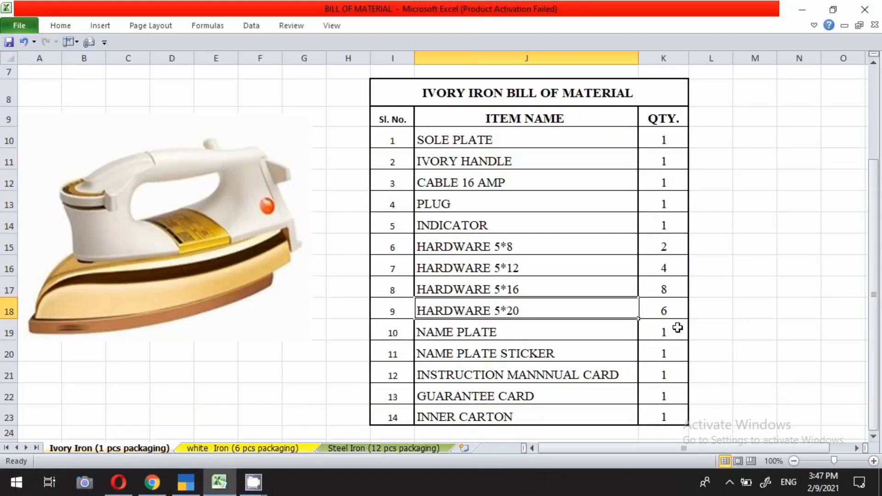
{"action": "left_click", "coordinate": [186, 482]}
{"action": "type", "text": "5*20"}
{"action": "key", "text": "Return"}
{"action": "type", "text": "6"}
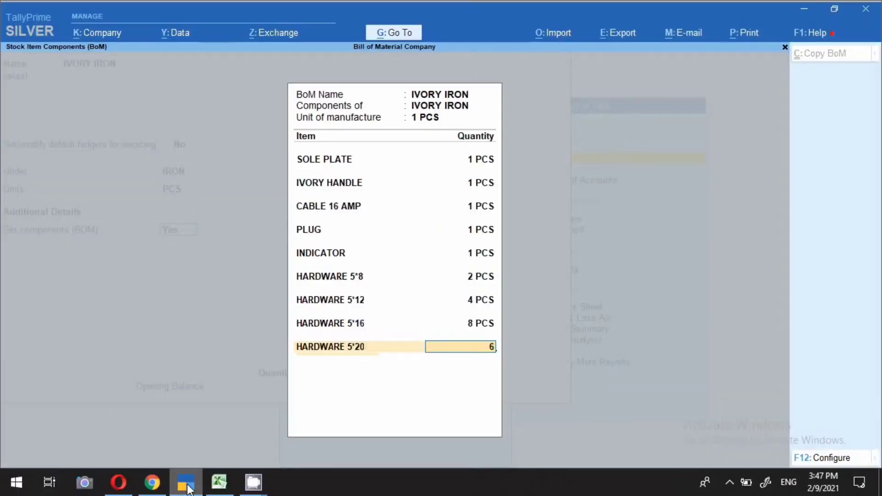
- Check the remaining components in the Excel list and add NAME PLATE with quantity 1 to the BOM in TallyPrime
{"action": "left_click", "coordinate": [219, 482]}
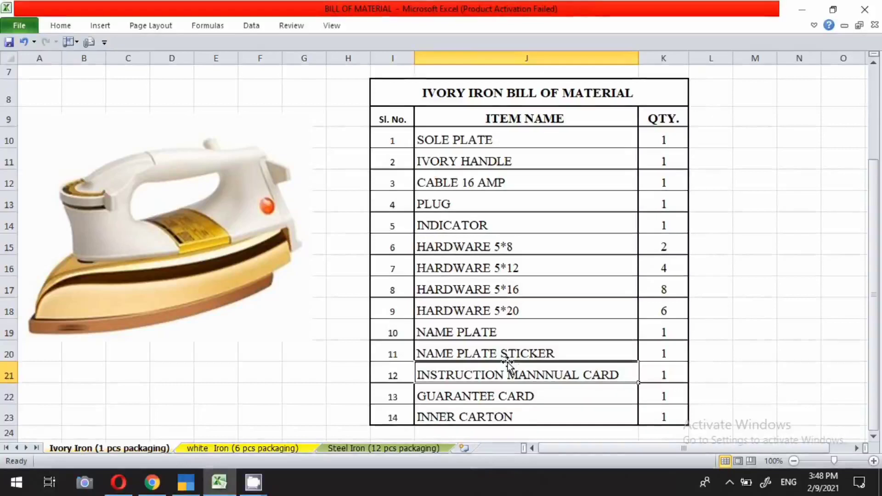
{"action": "left_click", "coordinate": [186, 482]}
{"action": "type", "text": "NA"}
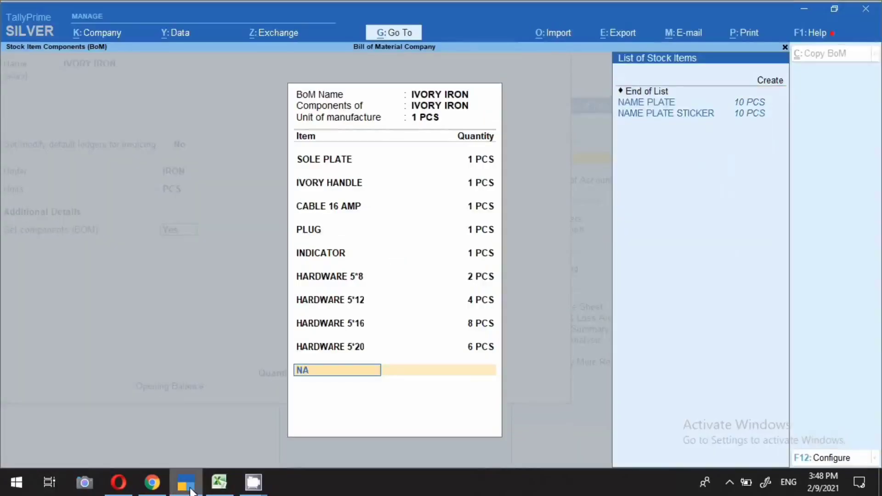
{"action": "key", "text": "Return"}
{"action": "type", "text": "1"}
{"action": "key", "text": "Return"}
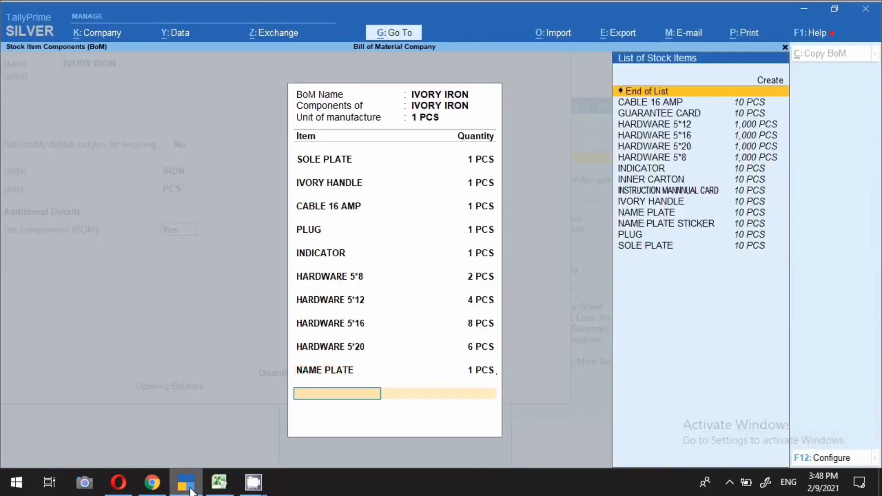
- Add NAME PLATE STICKER with quantity 1 as the next component of the BOM
{"action": "type", "text": "NA"}
{"action": "key", "text": "Down"}
{"action": "key", "text": "Return"}
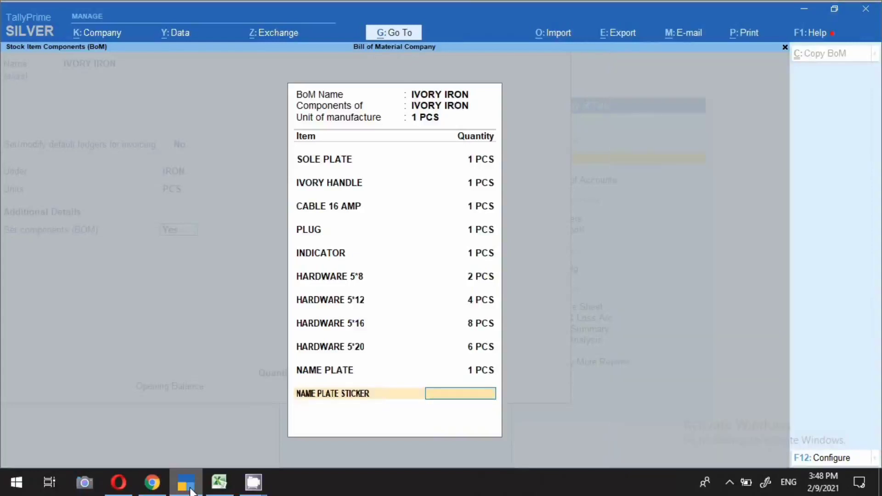
{"action": "type", "text": "1"}
{"action": "key", "text": "Return"}
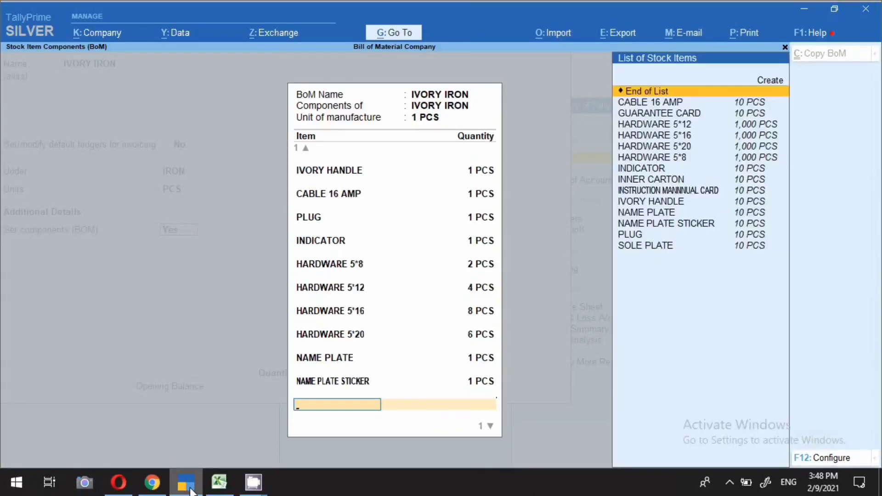
- Add GUARANTEE CARD and INSTRUCTION MANNNUAL CARD, quantity 1 each, to the BOM
{"action": "type", "text": "GUARANTEE CARD"}
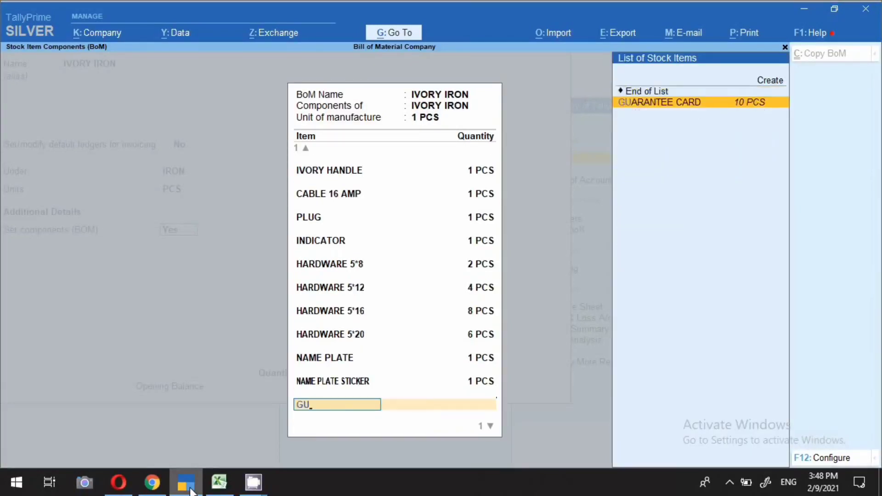
{"action": "key", "text": "Return"}
{"action": "type", "text": "1"}
{"action": "key", "text": "Return"}
{"action": "type", "text": "MANNUAL CARD"}
{"action": "key", "text": "Return"}
{"action": "type", "text": "1"}
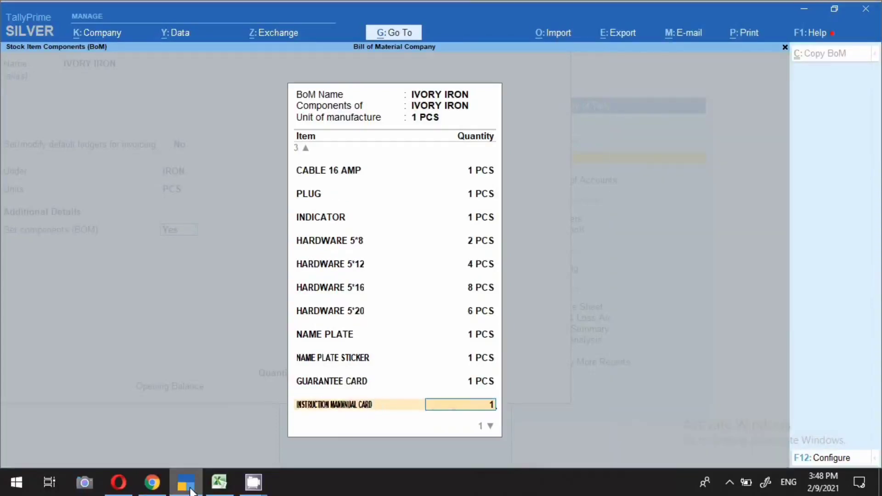
{"action": "key", "text": "Return"}
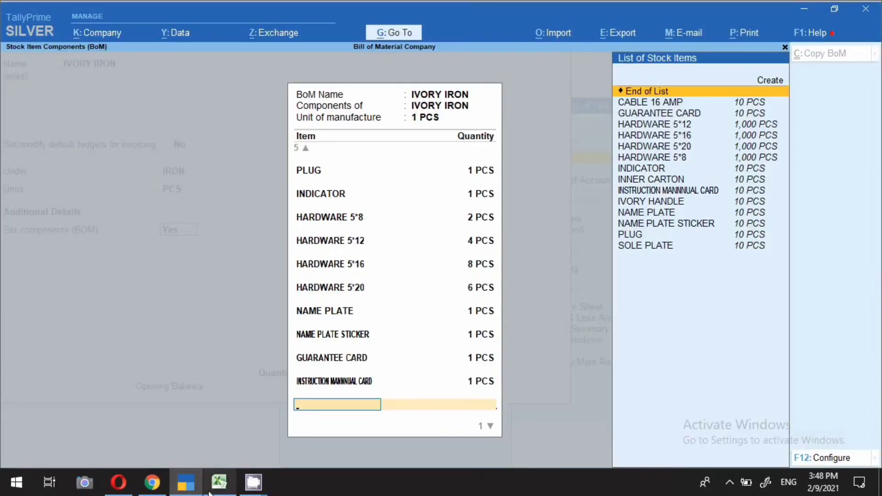
- Look up the last component in the Excel list and add INNER CARTON with quantity 1 to the BOM in TallyPrime
{"action": "left_click", "coordinate": [219, 482]}
{"action": "left_click", "coordinate": [449, 415]}
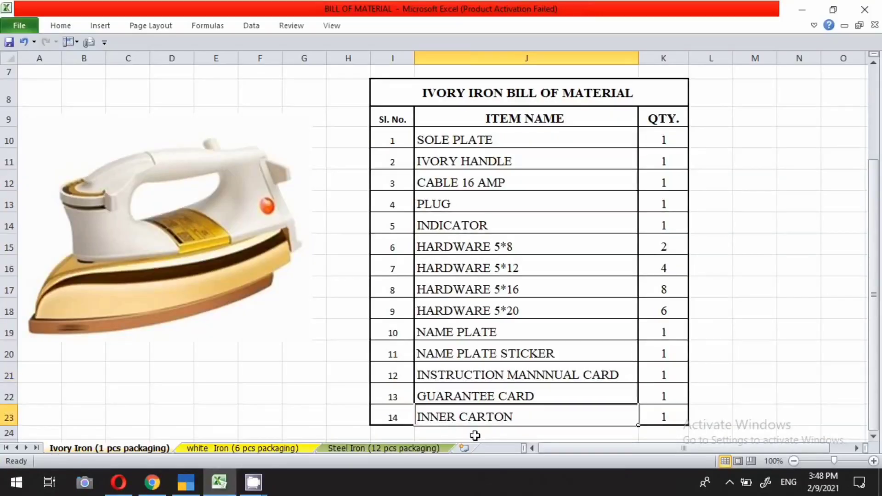
{"action": "left_click", "coordinate": [185, 486]}
{"action": "type", "text": "IN"}
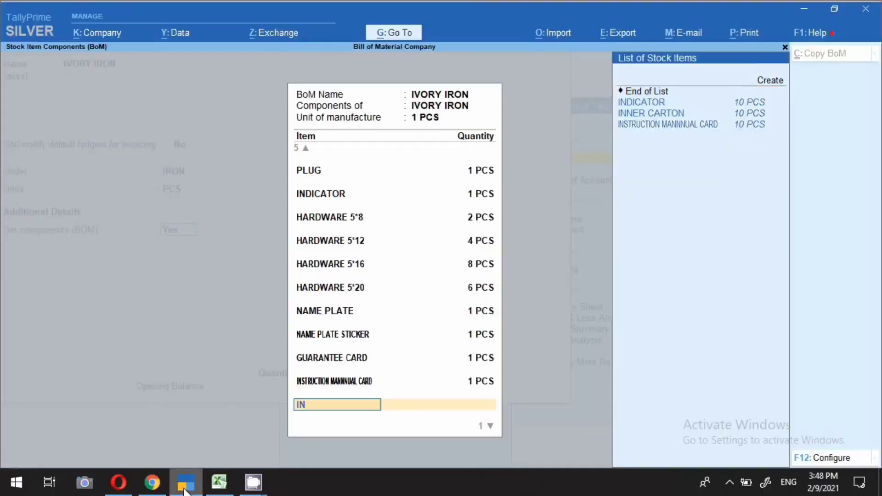
{"action": "key", "text": "Down"}
{"action": "key", "text": "Return"}
{"action": "type", "text": "1"}
{"action": "key", "text": "Return"}
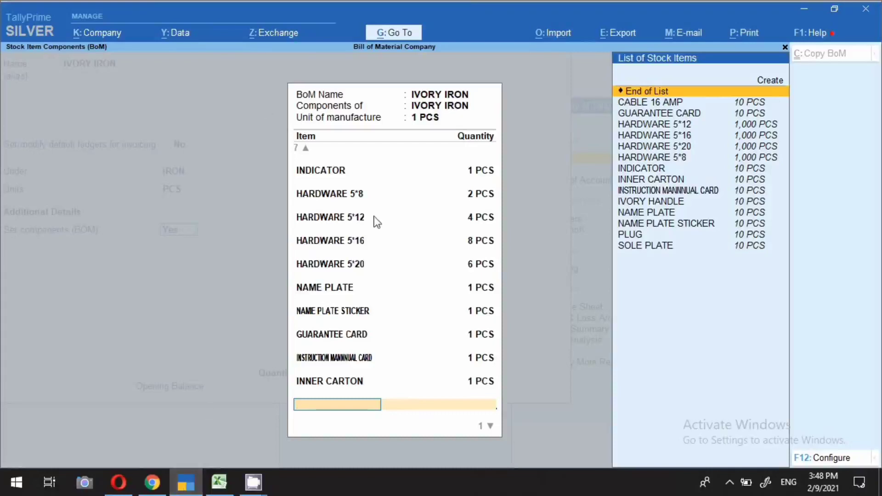
- End the BOM component list and save the IVORY IRON stock item
{"action": "key", "text": "Return"}
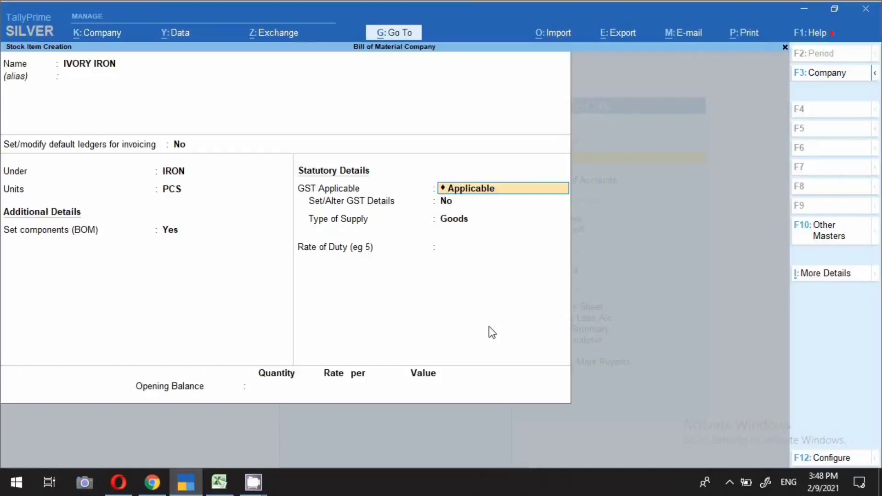
{"action": "key", "text": "ctrl"}
{"action": "key", "text": "ctrl+a"}
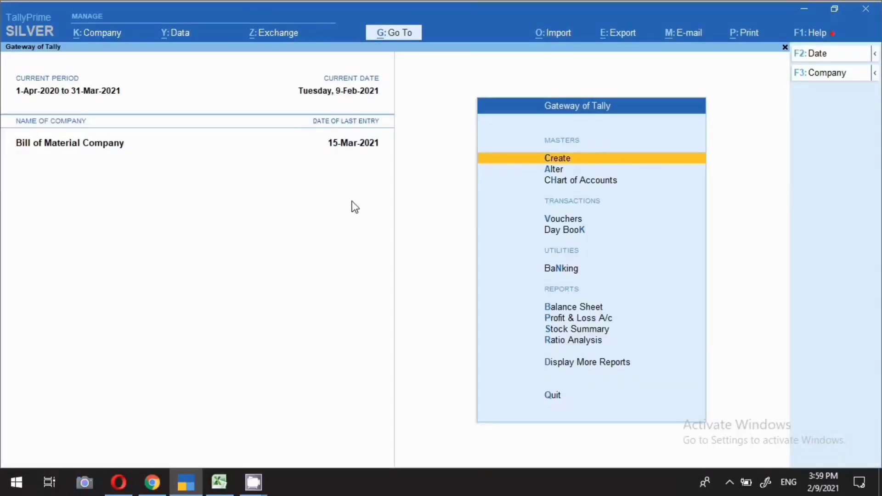
- From voucher entry, start a new voucher type named Manufacturing with Stock Journal as its type of voucher
{"action": "key", "text": "v"}
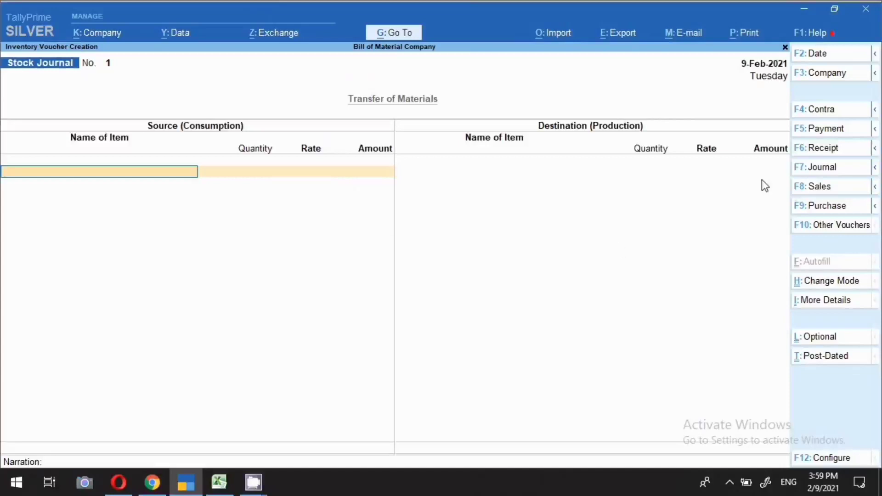
{"action": "left_click", "coordinate": [860, 229]}
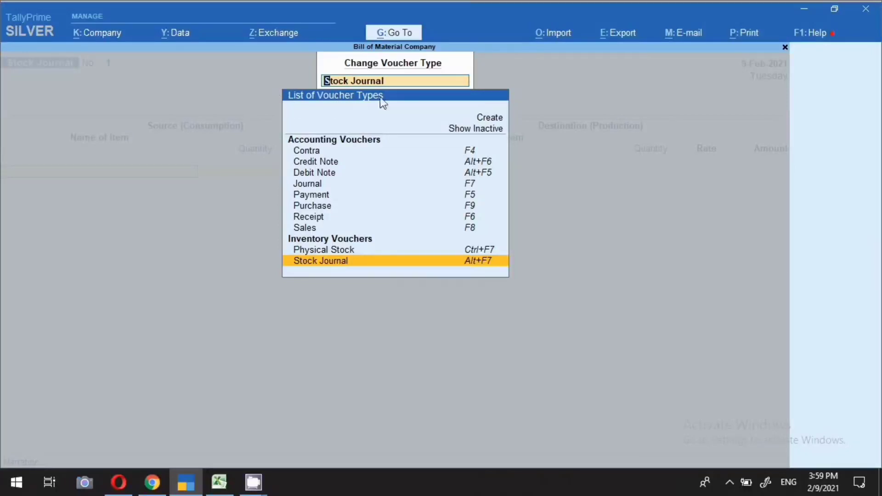
{"action": "left_click", "coordinate": [487, 119]}
{"action": "key", "text": "Return"}
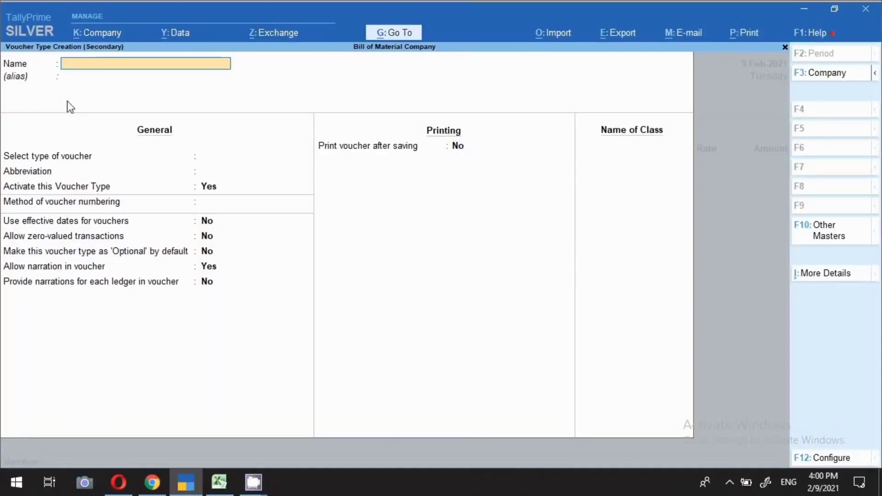
{"action": "type", "text": "Manufacturing"}
{"action": "key", "text": "Return"}
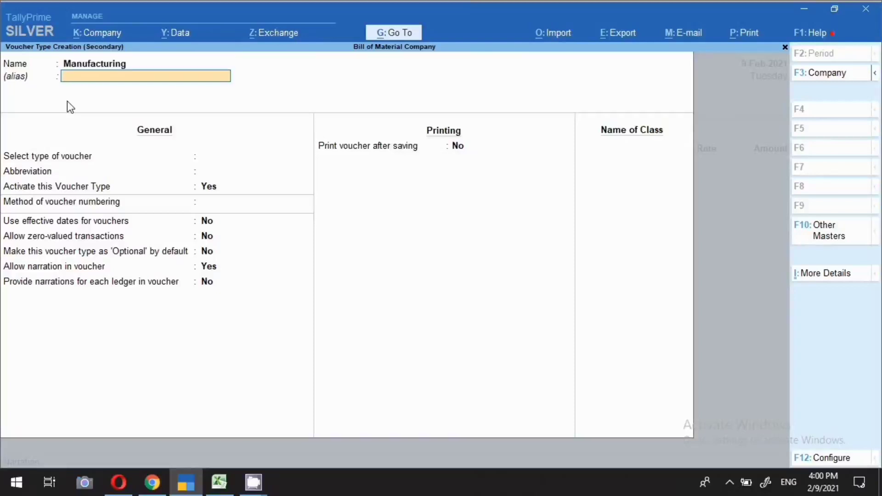
{"action": "key", "text": "Return"}
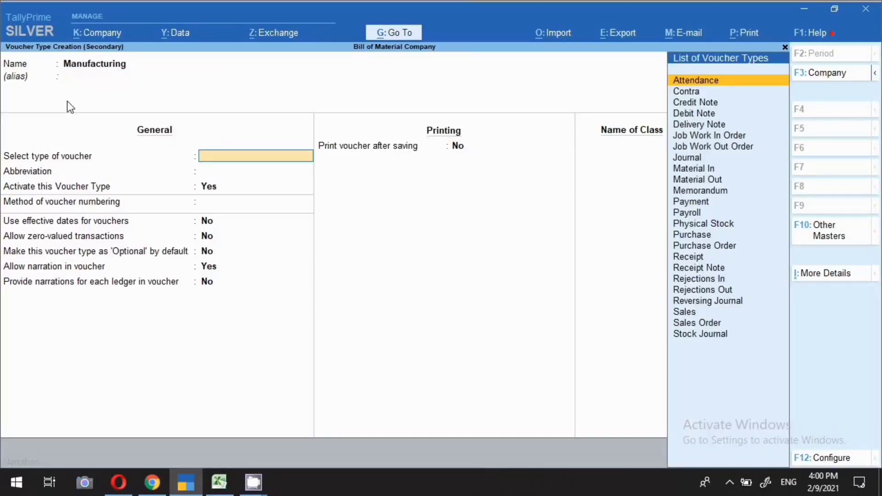
{"action": "type", "text": "Sto"}
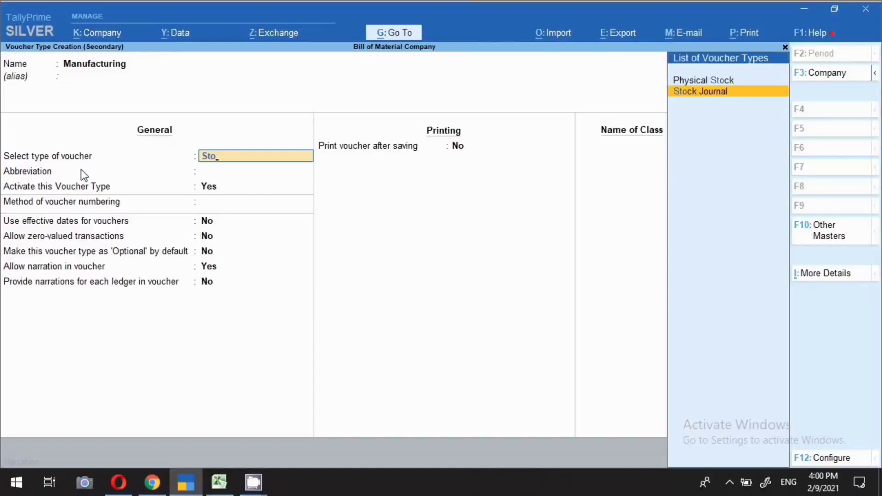
{"action": "key", "text": "Return"}
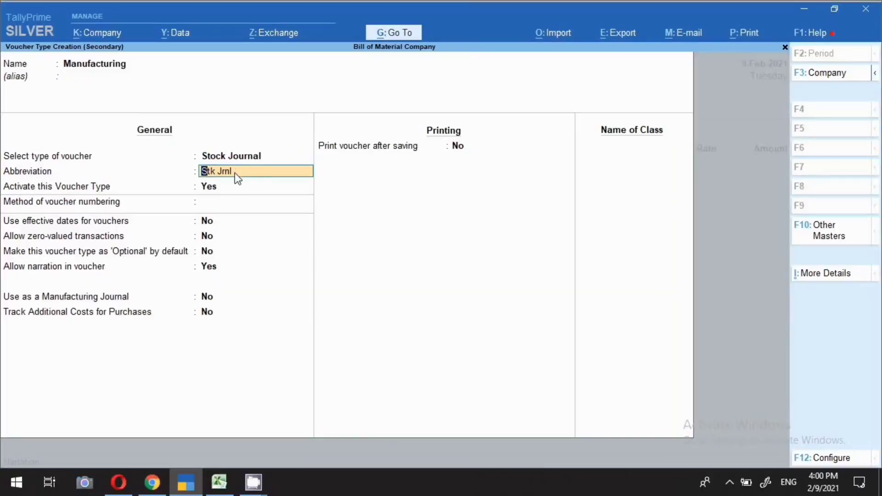
- Keep the default abbreviation, choose Automatic voucher numbering and accept the default date, zero-value, optional and narration settings
{"action": "key", "text": "Return"}
{"action": "key", "text": "Return"}
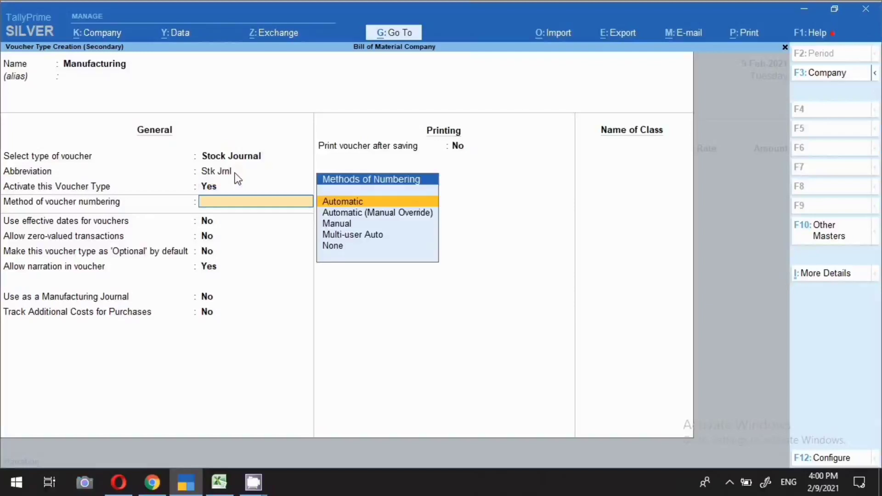
{"action": "key", "text": "Return"}
{"action": "key", "text": "Return"}
{"action": "key", "text": "Return"}
{"action": "key", "text": "Return"}
{"action": "key", "text": "Return"}
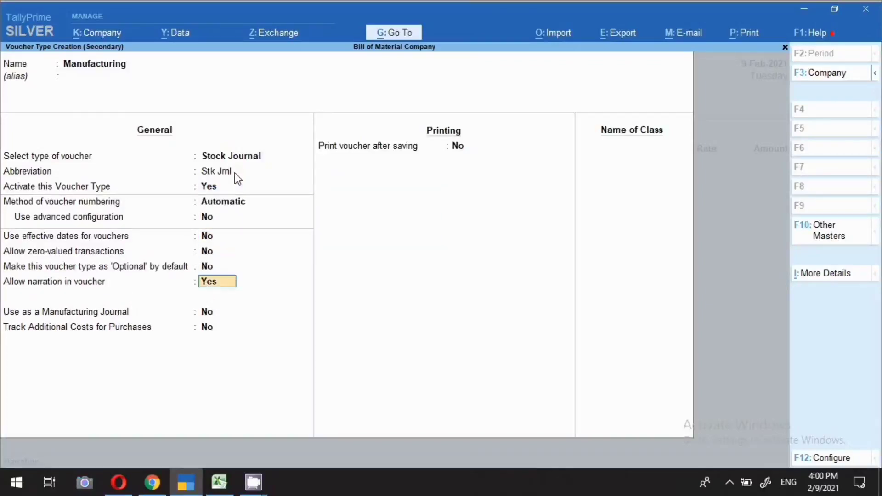
{"action": "key", "text": "Return"}
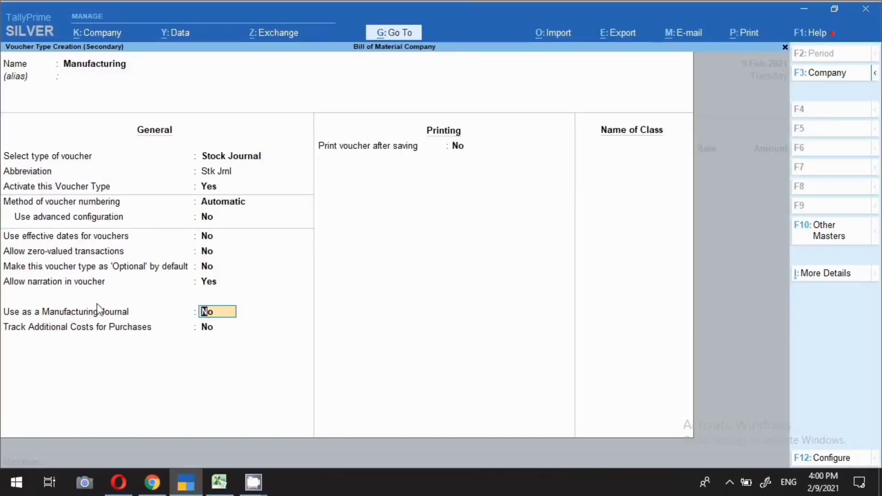
- Set the voucher type to be used as a Manufacturing Journal and save it
{"action": "type", "text": "y"}
{"action": "key", "text": "Return"}
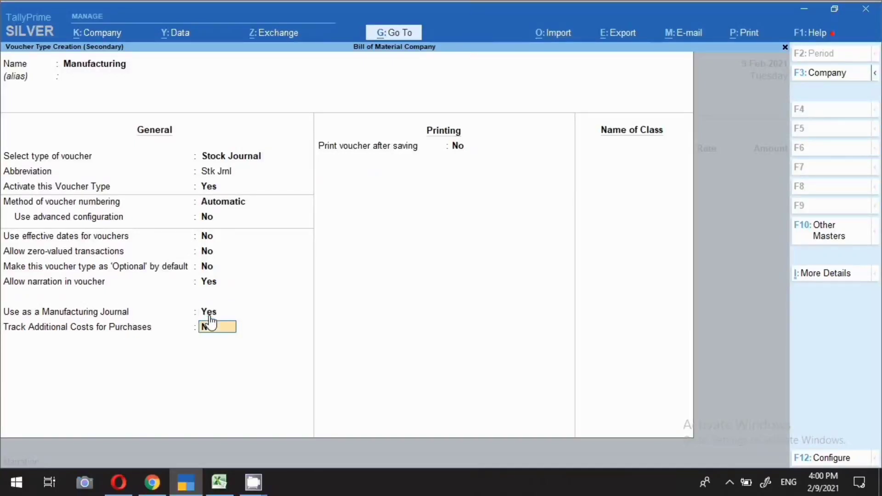
{"action": "key", "text": "Return"}
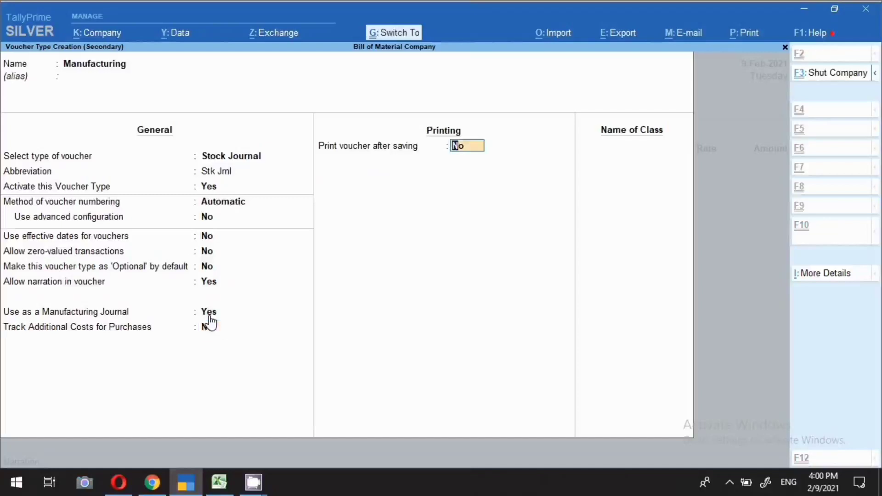
{"action": "key", "text": "ctrl+a"}
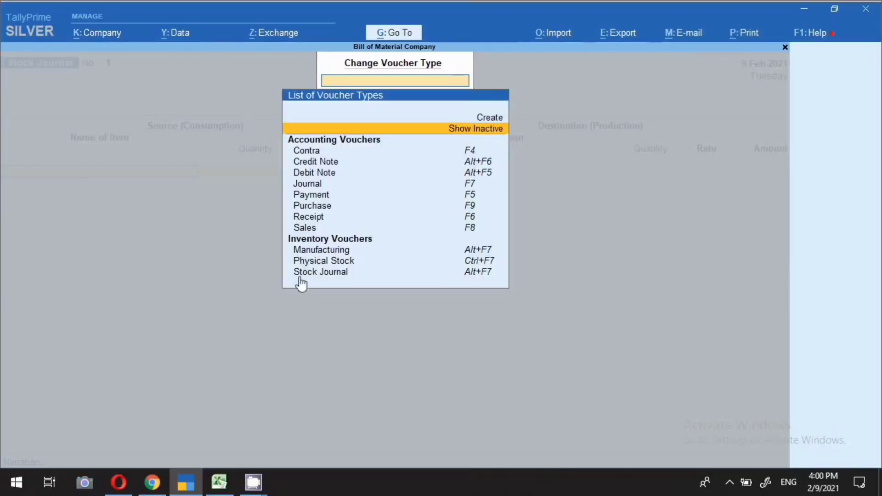
- Open a new inventory voucher of the Manufacturing type
{"action": "left_click", "coordinate": [303, 251]}
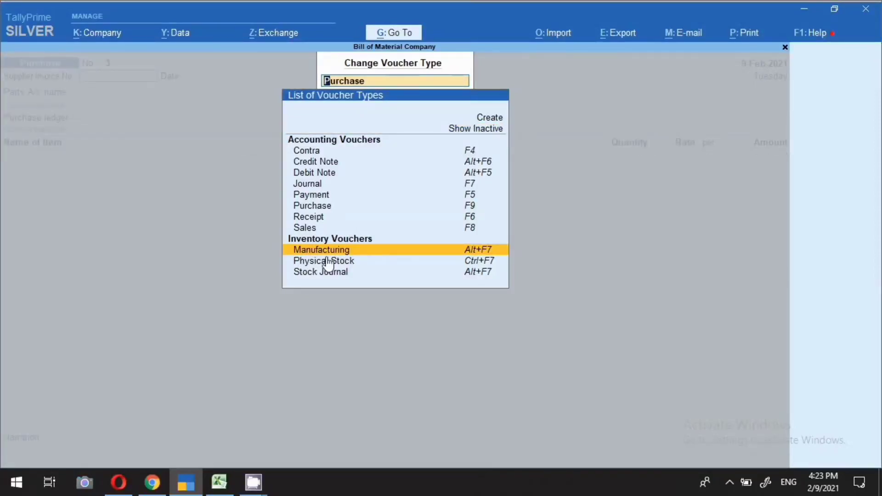
{"action": "key", "text": "Return"}
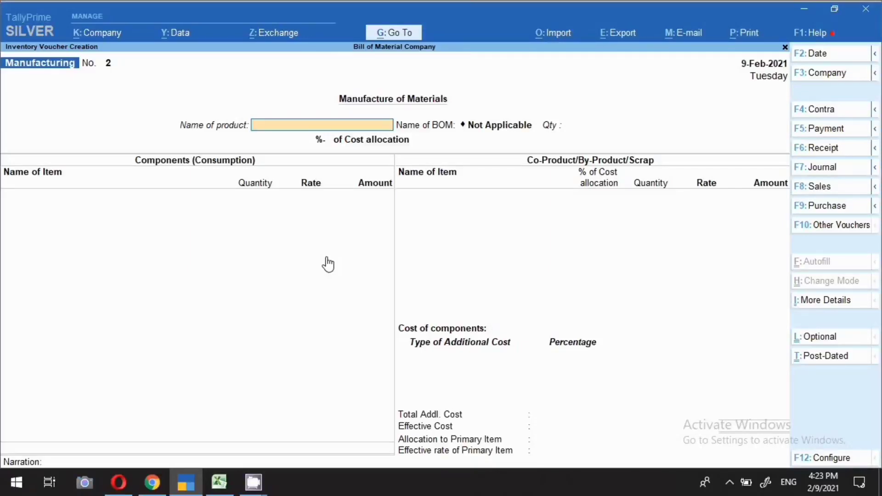
- Date the Manufacturing voucher 9-Feb-2021 and set the product to IVORY IRON with the IVORY IRON BOM and quantity 1 PCS
{"action": "key", "text": "F2"}
{"action": "type", "text": "9.2"}
{"action": "key", "text": "Return"}
{"action": "type", "text": "Ivo"}
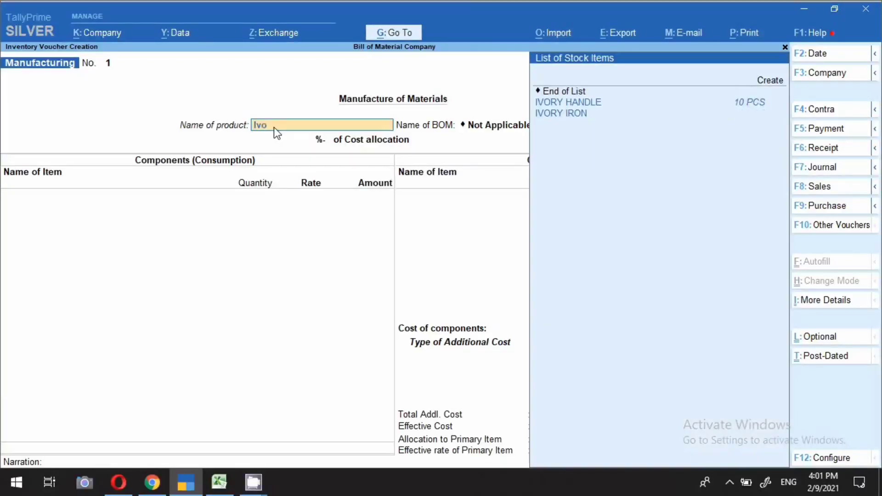
{"action": "key", "text": "Down"}
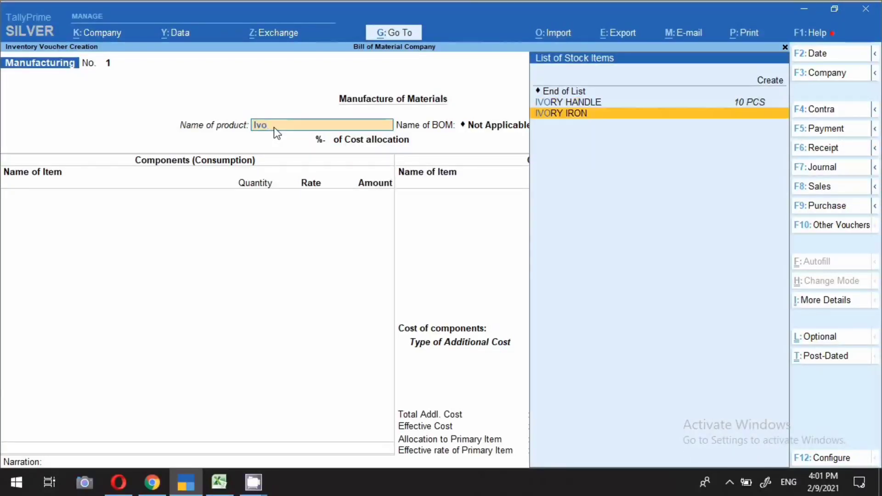
{"action": "left_click", "coordinate": [583, 113]}
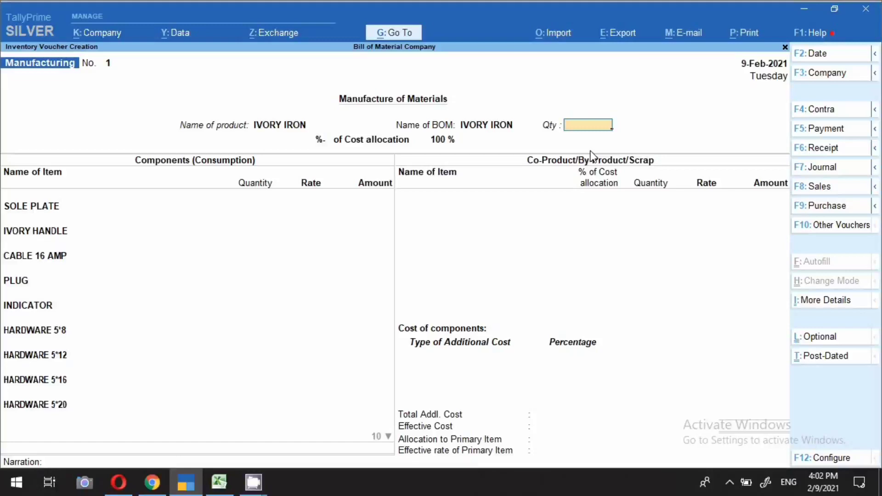
{"action": "type", "text": "1 PCS"}
{"action": "key", "text": "Return"}
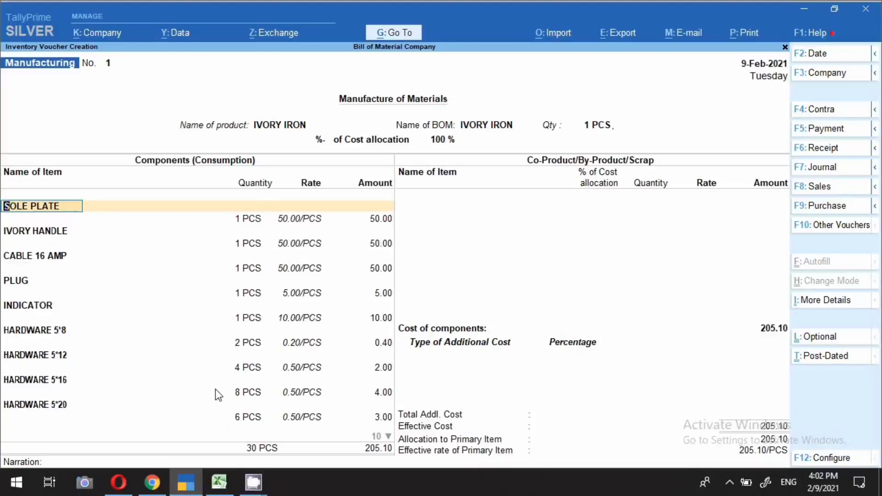
- Examine the quantities, rates and amounts of the components filled in for IVORY IRON
{"action": "key", "text": "Down"}
{"action": "key", "text": "Down"}
{"action": "key", "text": "Down"}
{"action": "key", "text": "Down"}
{"action": "key", "text": "Down"}
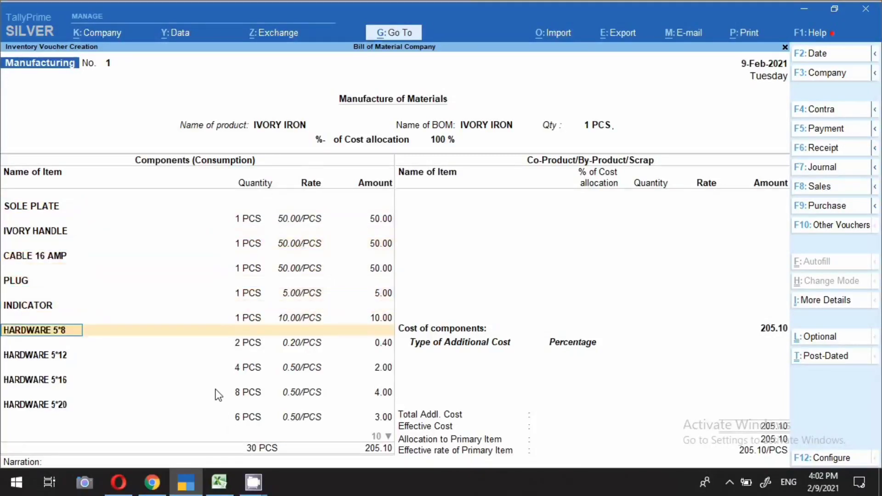
{"action": "left_click", "coordinate": [238, 219]}
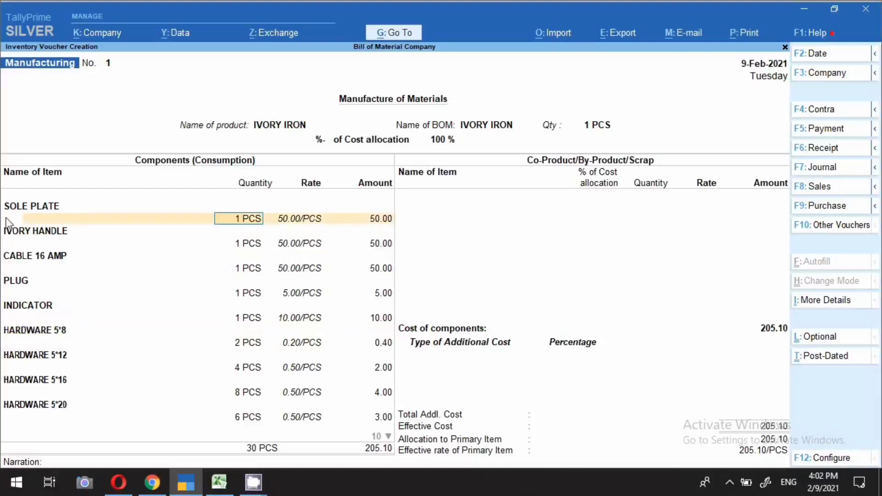
{"action": "key", "text": "Down"}
{"action": "key", "text": "Down"}
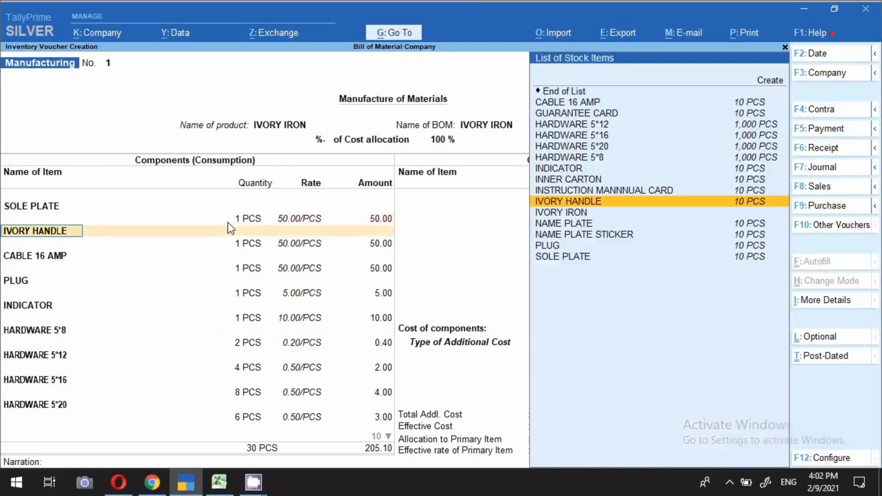
{"action": "key", "text": "Up"}
- Accept the prefilled component lines from SOLE PLATE through INDICATOR without changing quantities or rates
{"action": "key", "text": "Return"}
{"action": "key", "text": "Return"}
{"action": "key", "text": "Return"}
{"action": "key", "text": "Return"}
{"action": "key", "text": "Return"}
{"action": "key", "text": "Return"}
{"action": "key", "text": "Return"}
{"action": "key", "text": "Return"}
{"action": "key", "text": "Return"}
{"action": "key", "text": "Return"}
{"action": "key", "text": "Return"}
{"action": "key", "text": "Return"}
{"action": "key", "text": "Return"}
{"action": "key", "text": "Return"}
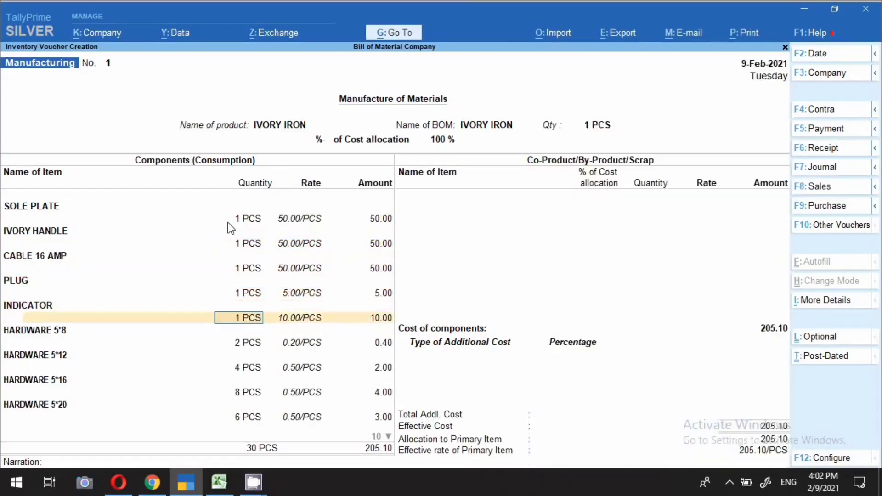
{"action": "key", "text": "Return"}
{"action": "key", "text": "Return"}
{"action": "key", "text": "Return"}
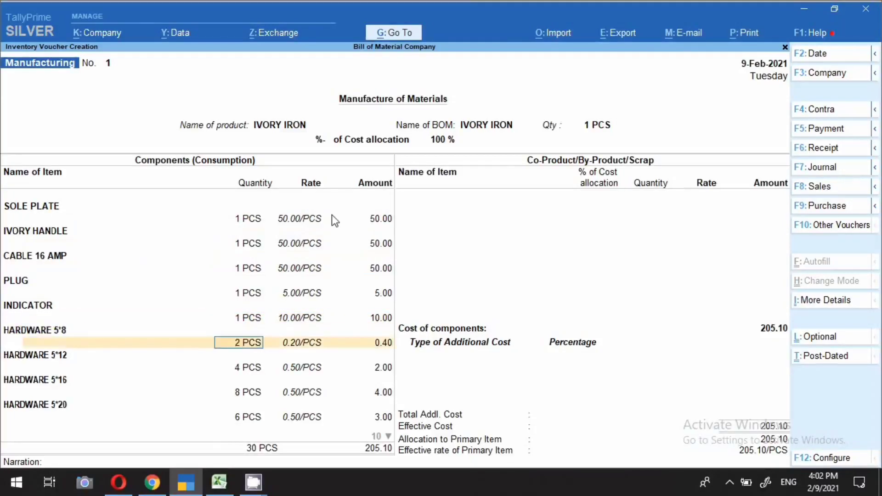
- Accept the prefilled lines for HARDWARE 5*8, 5*12, 5*16 and 5*20
{"action": "left_click", "coordinate": [246, 345]}
{"action": "key", "text": "Return"}
{"action": "key", "text": "Return"}
{"action": "key", "text": "Return"}
{"action": "key", "text": "Return"}
{"action": "key", "text": "Return"}
{"action": "key", "text": "Return"}
{"action": "key", "text": "Return"}
{"action": "key", "text": "Return"}
{"action": "key", "text": "Return"}
{"action": "key", "text": "Return"}
{"action": "key", "text": "Return"}
{"action": "key", "text": "Return"}
{"action": "key", "text": "Return"}
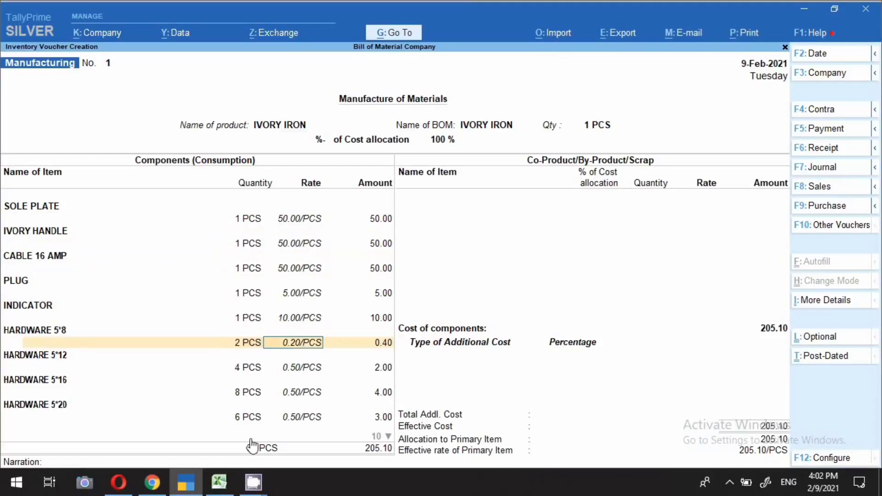
{"action": "key", "text": "Return"}
{"action": "key", "text": "Return"}
{"action": "key", "text": "Return"}
{"action": "key", "text": "Return"}
{"action": "key", "text": "Return"}
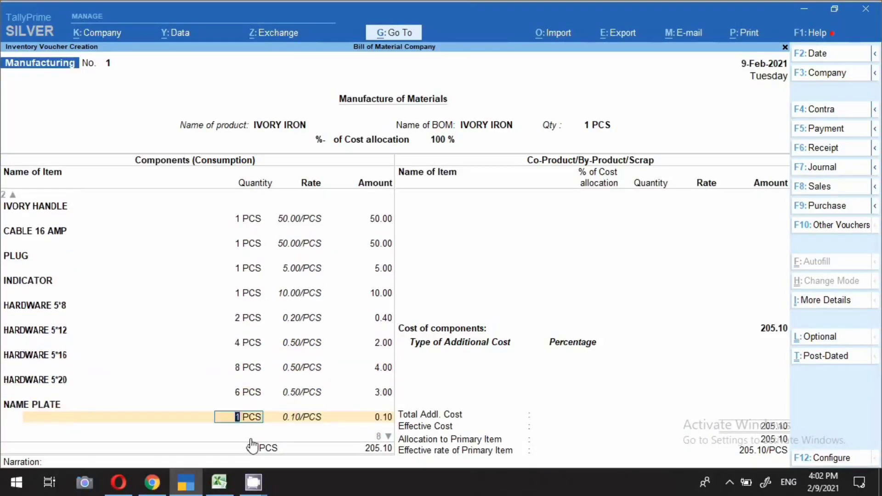
- Accept the remaining prefilled component lines from NAME PLATE through INNER CARTON and finish the consumption list
{"action": "key", "text": "Return"}
{"action": "key", "text": "Return"}
{"action": "key", "text": "Return"}
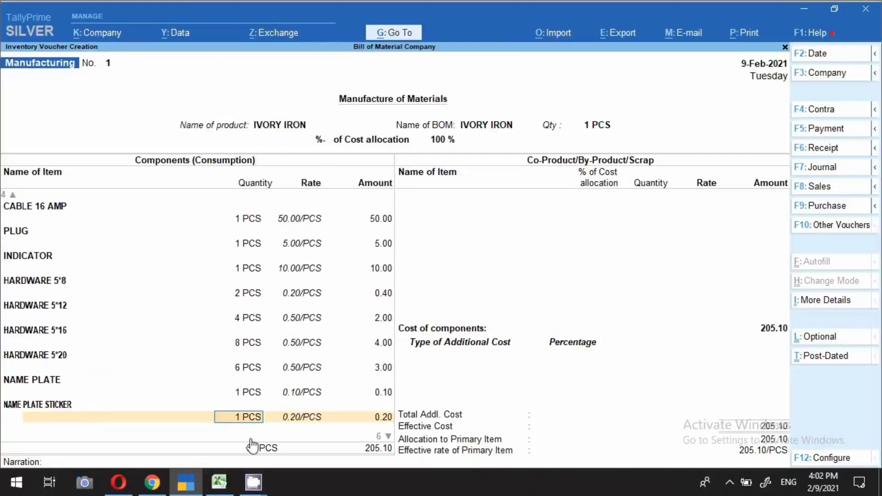
{"action": "key", "text": "Return"}
{"action": "key", "text": "Return"}
{"action": "key", "text": "Return"}
{"action": "key", "text": "Return"}
{"action": "key", "text": "Return"}
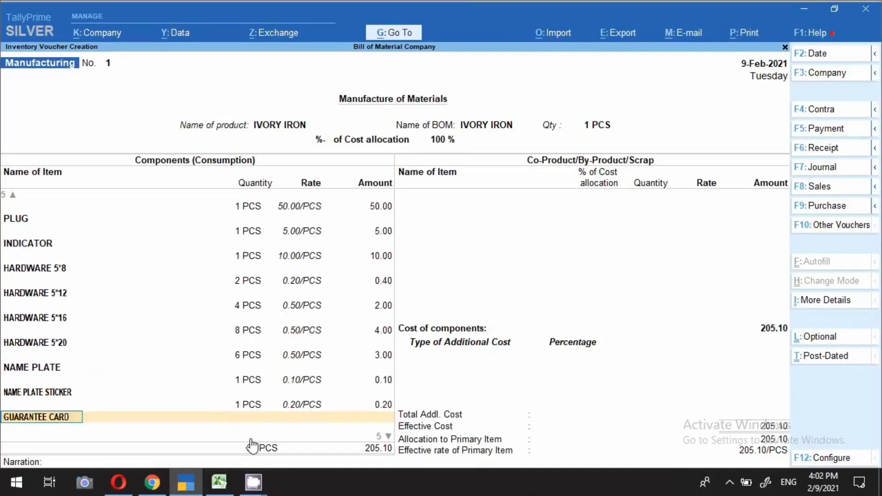
{"action": "key", "text": "Return"}
{"action": "key", "text": "Return"}
{"action": "key", "text": "Return"}
{"action": "key", "text": "Return"}
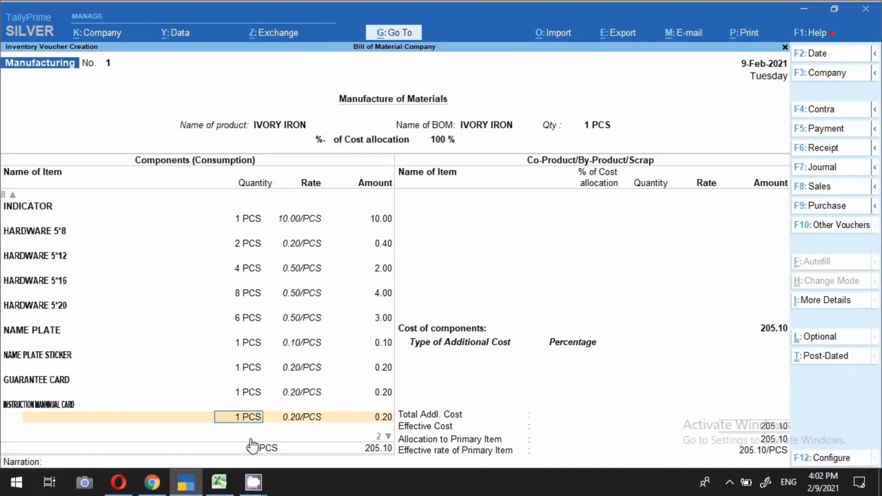
{"action": "key", "text": "Return"}
{"action": "key", "text": "Return"}
{"action": "key", "text": "Return"}
{"action": "key", "text": "Return"}
{"action": "key", "text": "Return"}
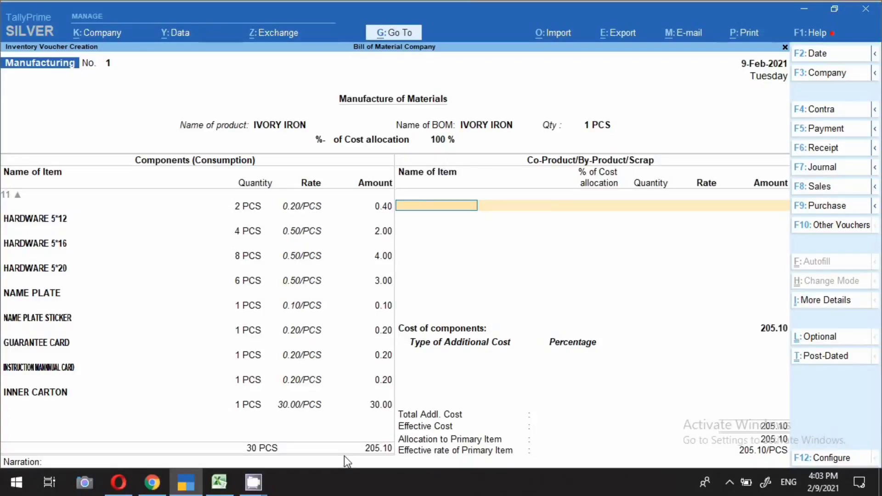
- Leave co-products, additional costs and narration empty, and save the Manufacturing voucher
{"action": "key", "text": "Return"}
{"action": "key", "text": "Return"}
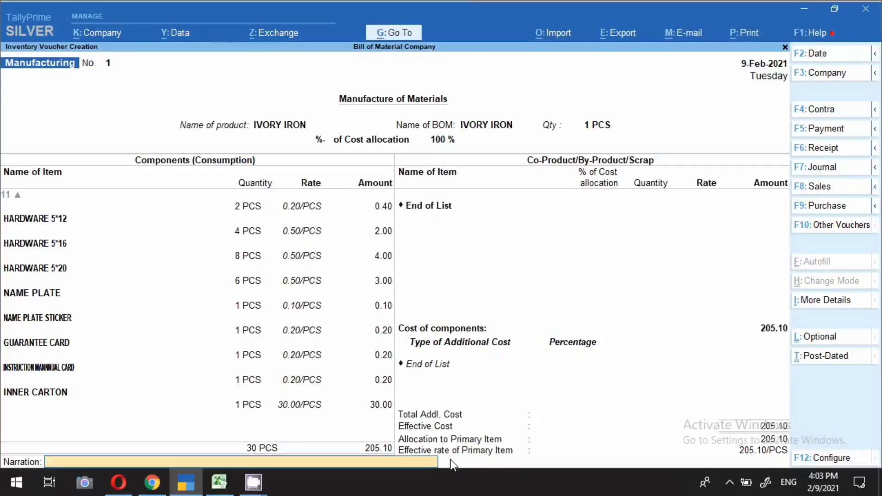
{"action": "key", "text": "Return"}
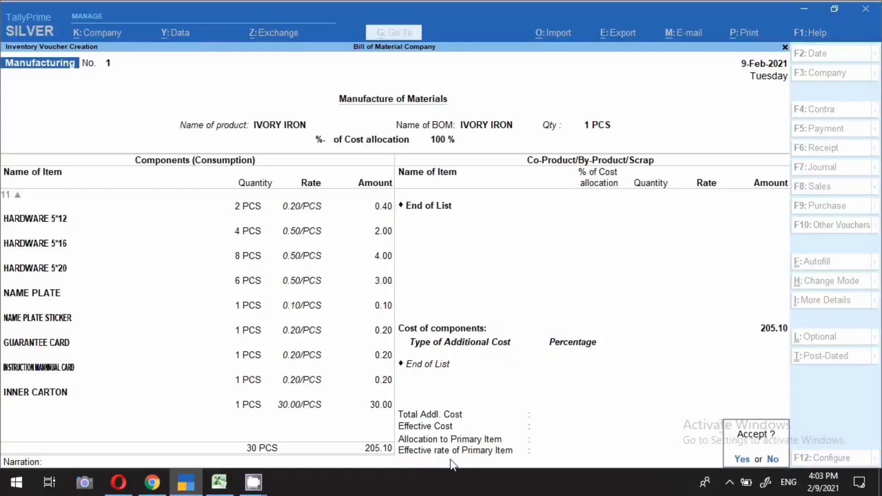
{"action": "key", "text": "Return"}
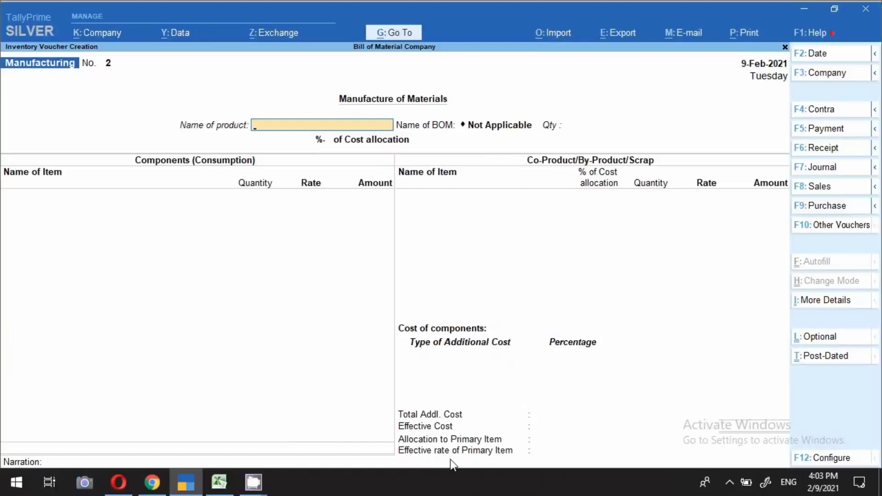
- Leave voucher entry and open the Statistics report under Statements of Accounts
{"action": "key", "text": "Escape"}
{"action": "key", "text": "Return"}
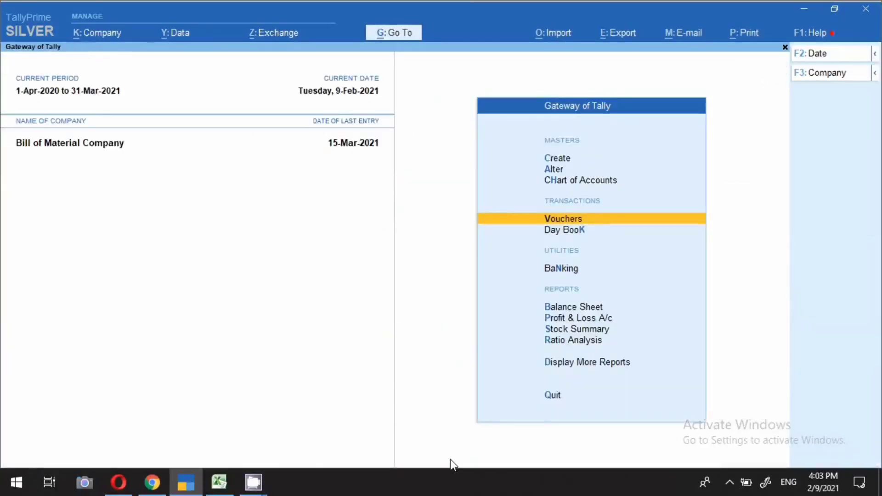
{"action": "key", "text": "d"}
{"action": "key", "text": "s"}
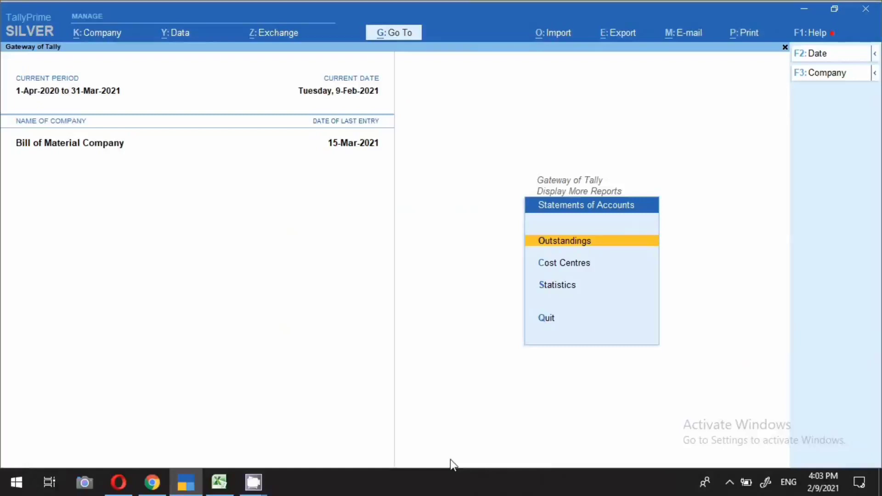
{"action": "key", "text": "s"}
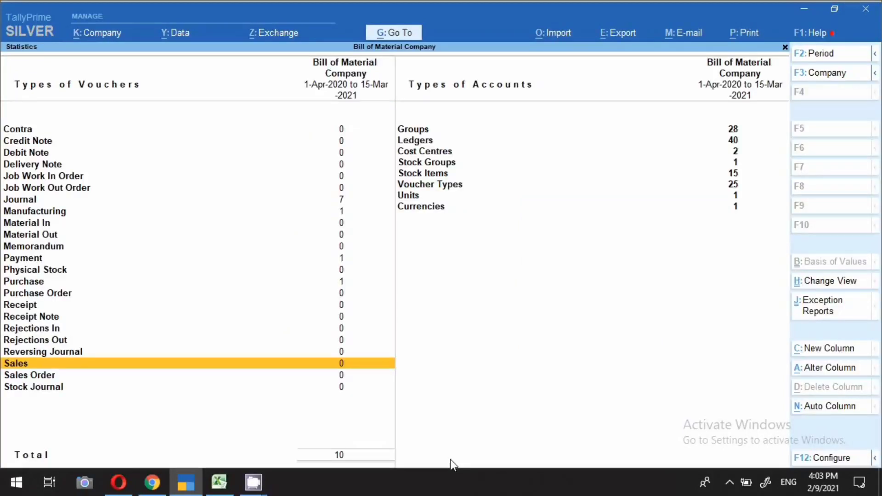
- From the voucher statistics, open the list of Manufacturing vouchers for February
{"action": "key", "text": "Up"}
{"action": "key", "text": "Up"}
{"action": "key", "text": "Up"}
{"action": "key", "text": "Up"}
{"action": "key", "text": "Up"}
{"action": "key", "text": "Up"}
{"action": "key", "text": "Up"}
{"action": "key", "text": "Up"}
{"action": "key", "text": "Up"}
{"action": "key", "text": "Up"}
{"action": "key", "text": "Up"}
{"action": "key", "text": "Up"}
{"action": "key", "text": "Up"}
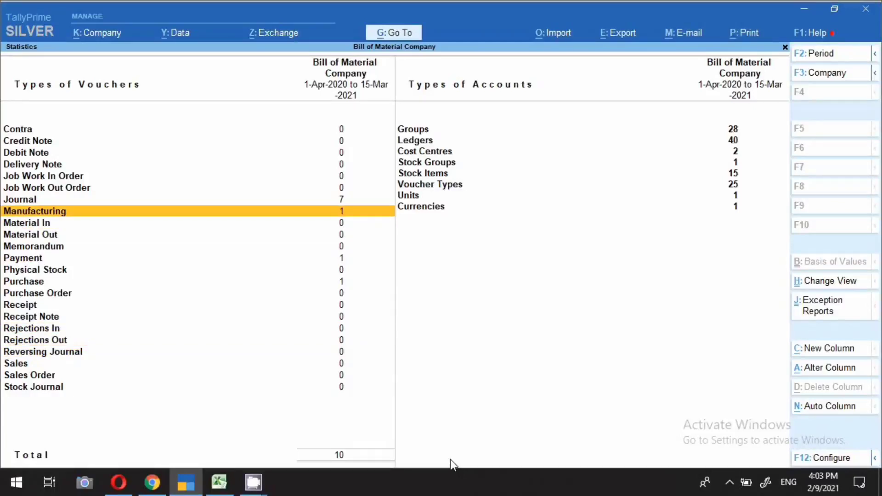
{"action": "key", "text": "Return"}
{"action": "key", "text": "Up"}
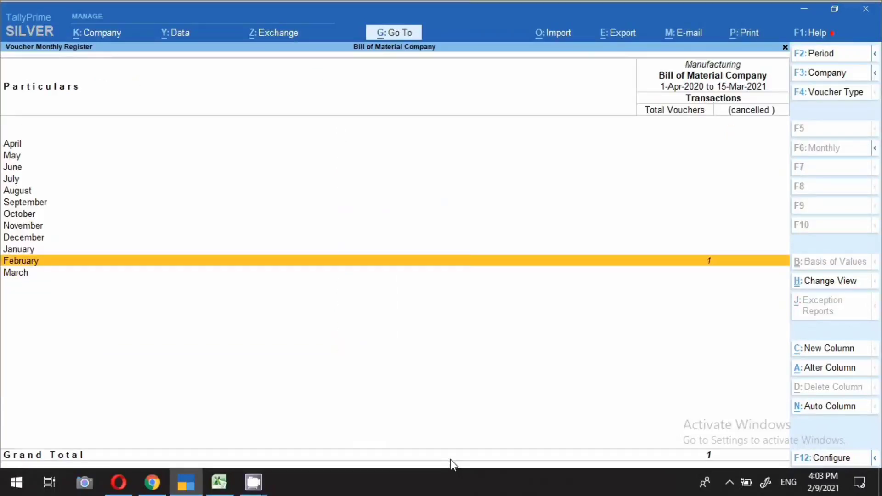
{"action": "key", "text": "Return"}
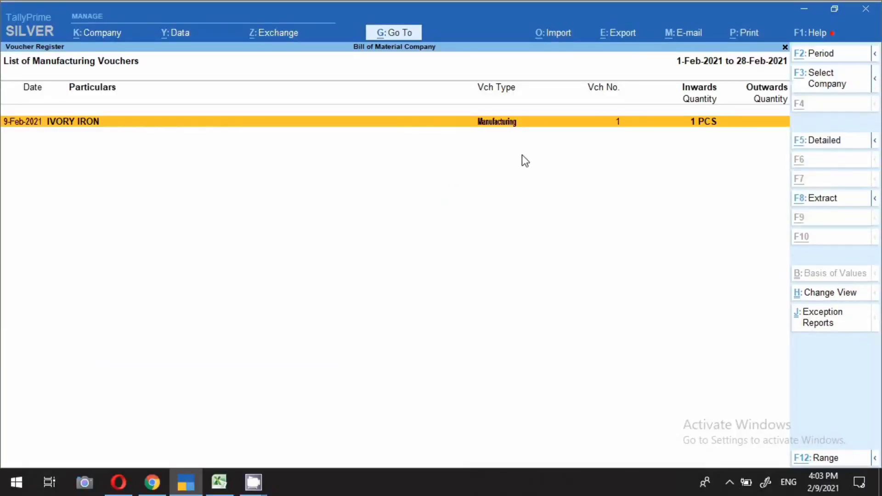
{"action": "key", "text": "alt+a"}
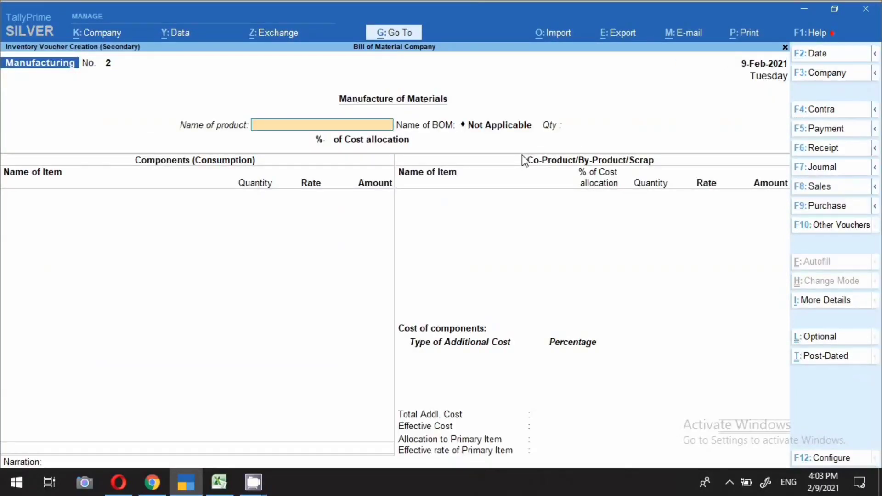
{"action": "key", "text": "F2"}
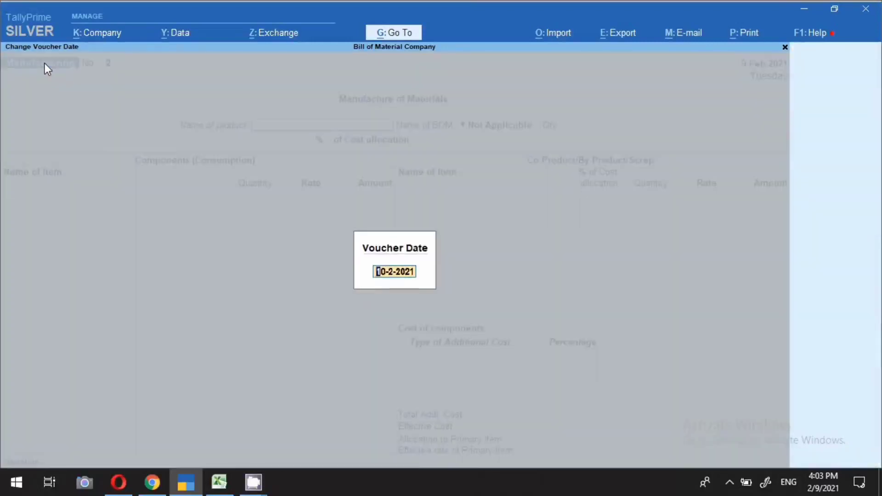
{"action": "key", "text": "Escape"}
{"action": "key", "text": "Escape"}
- Add a Manufacturing voucher dated 10-Feb-2021 for 8 PCS of IVORY IRON using its BOM, and save it with the prefilled components
{"action": "key", "text": "alt+a"}
{"action": "key", "text": "F2"}
{"action": "key", "text": "Return"}
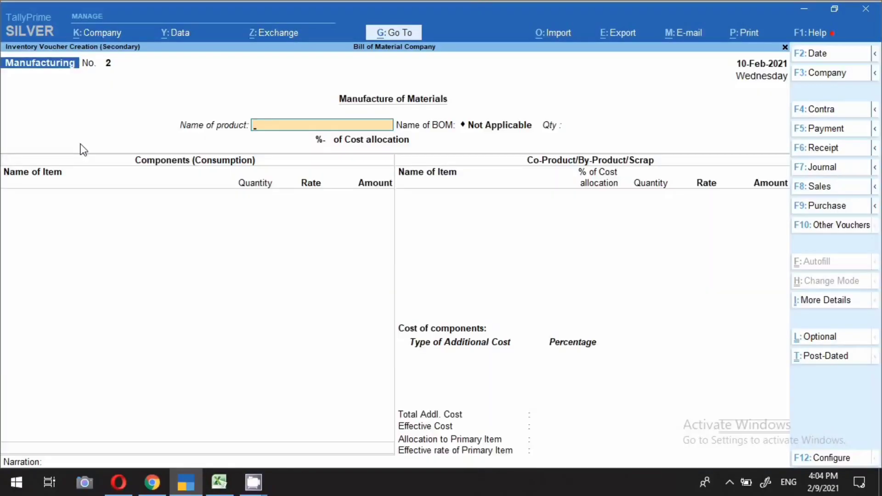
{"action": "type", "text": "Iv"}
{"action": "key", "text": "Down"}
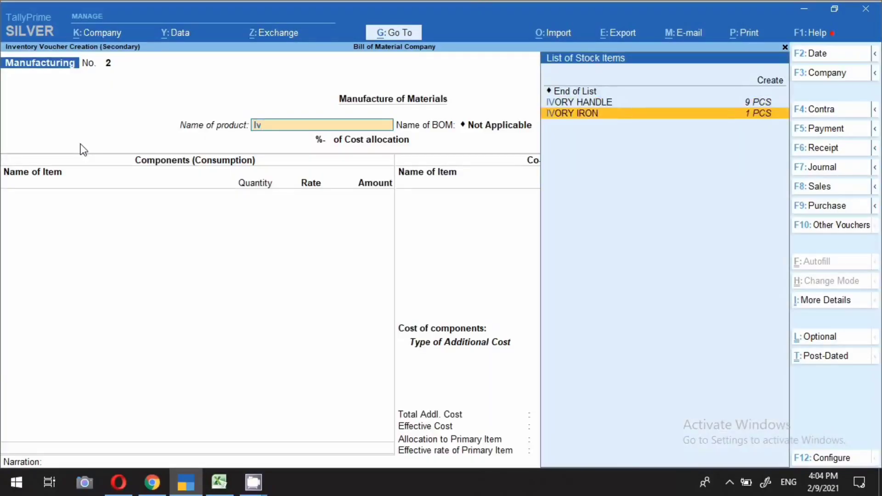
{"action": "key", "text": "Return"}
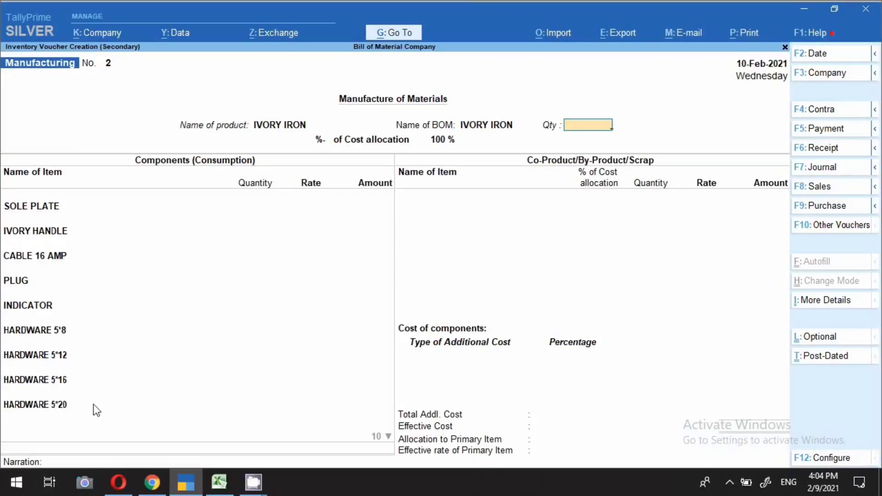
{"action": "type", "text": "8"}
{"action": "key", "text": "Return"}
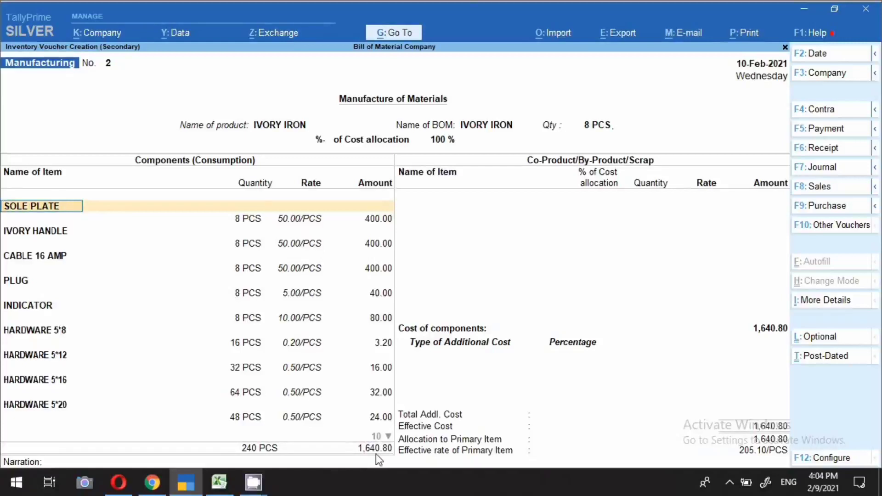
{"action": "key", "text": "ctrl"}
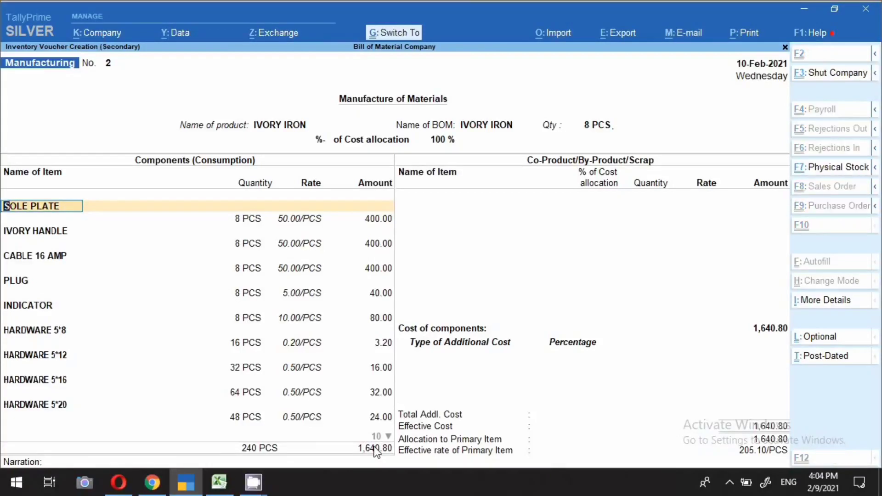
{"action": "key", "text": "ctrl+a"}
{"action": "key", "text": "Down"}
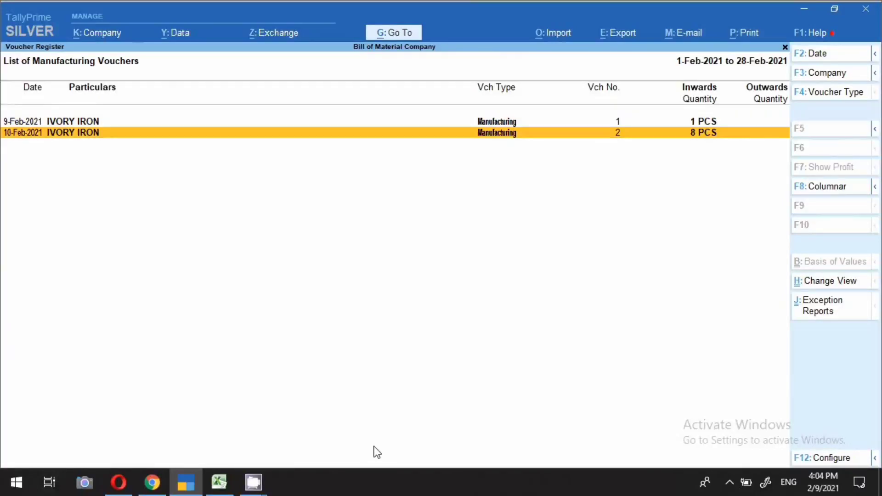
- Return to the Gateway of Tally and open the Stock Summary to check the closing balances
{"action": "key", "text": "Escape"}
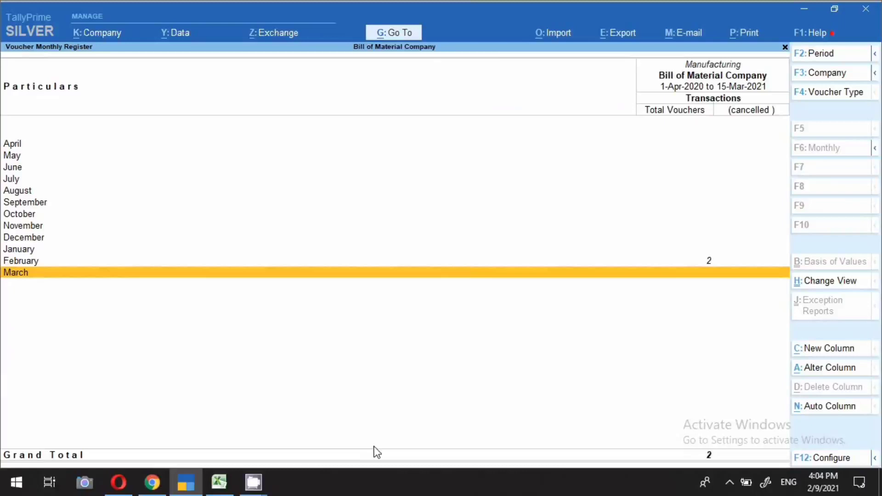
{"action": "key", "text": "Escape"}
{"action": "key", "text": "Escape"}
{"action": "key", "text": "Escape"}
{"action": "key", "text": "Escape"}
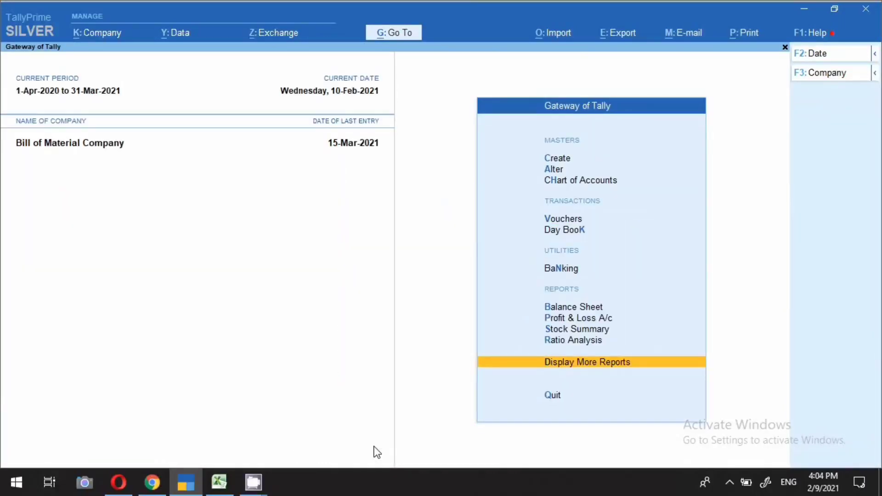
{"action": "key", "text": "s"}
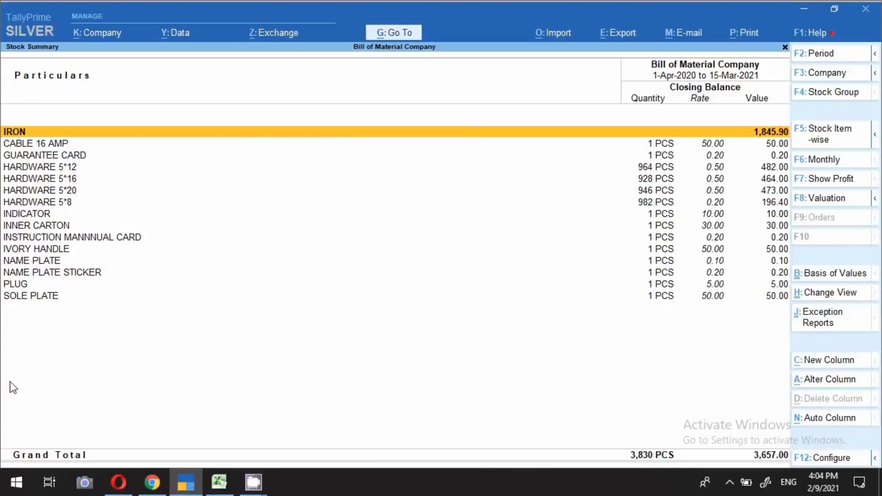
- Open the February vouchers of CABLE 16 AMP from the Stock Summary
{"action": "left_click", "coordinate": [660, 159]}
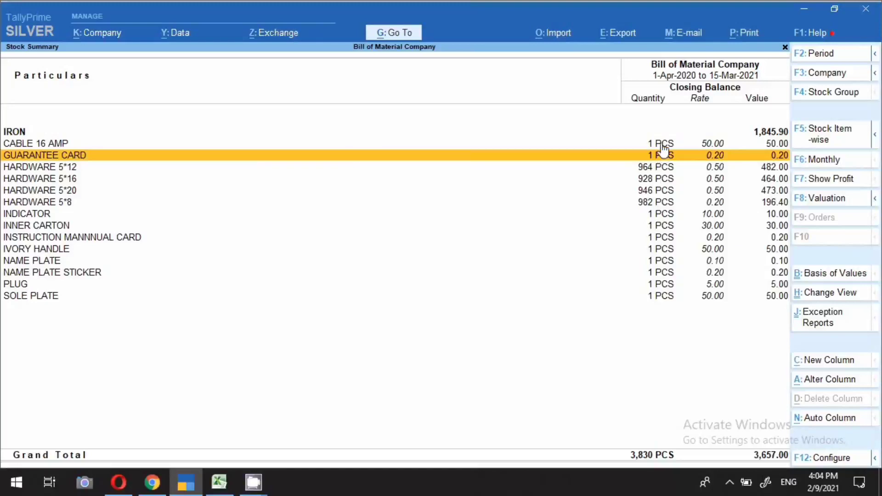
{"action": "left_click", "coordinate": [663, 148]}
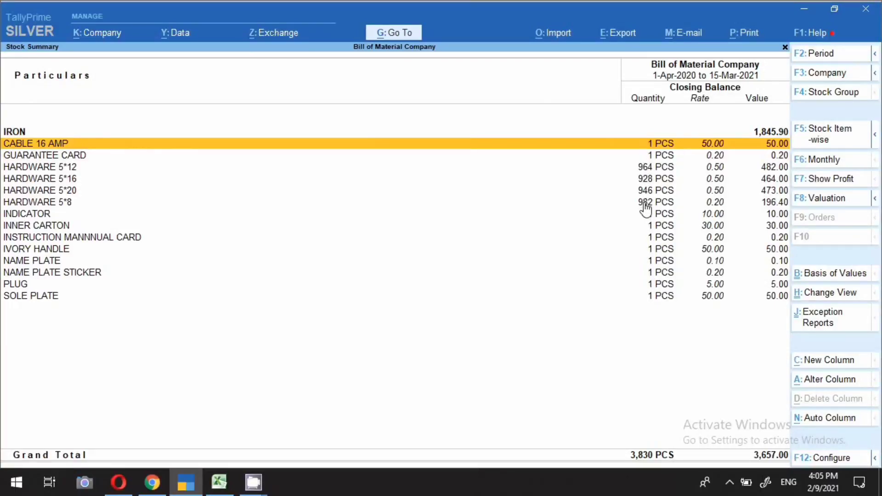
{"action": "key", "text": "Return"}
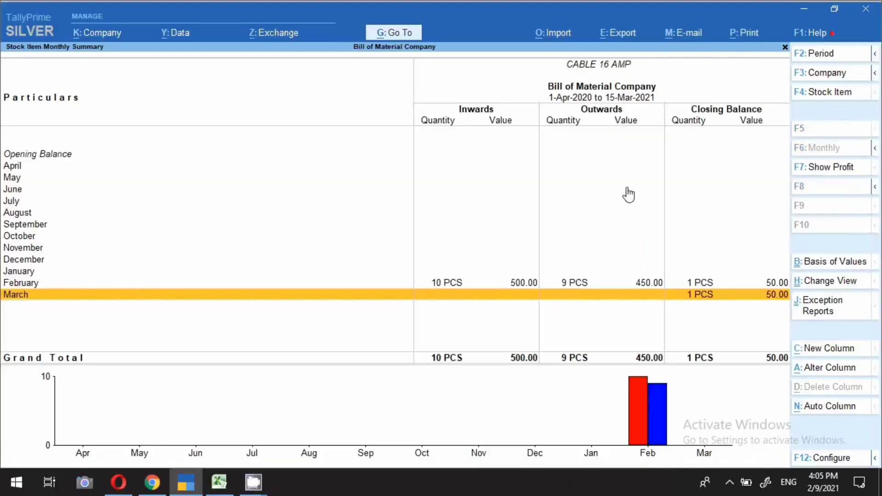
{"action": "key", "text": "Up"}
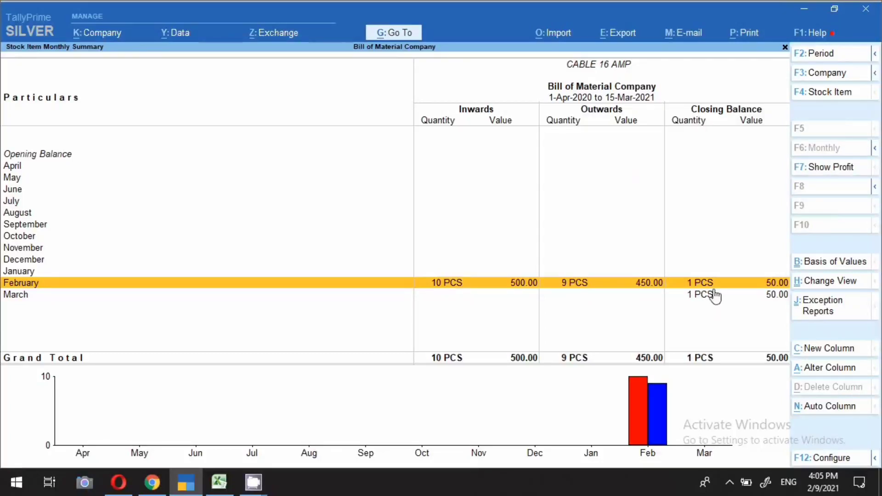
{"action": "key", "text": "Return"}
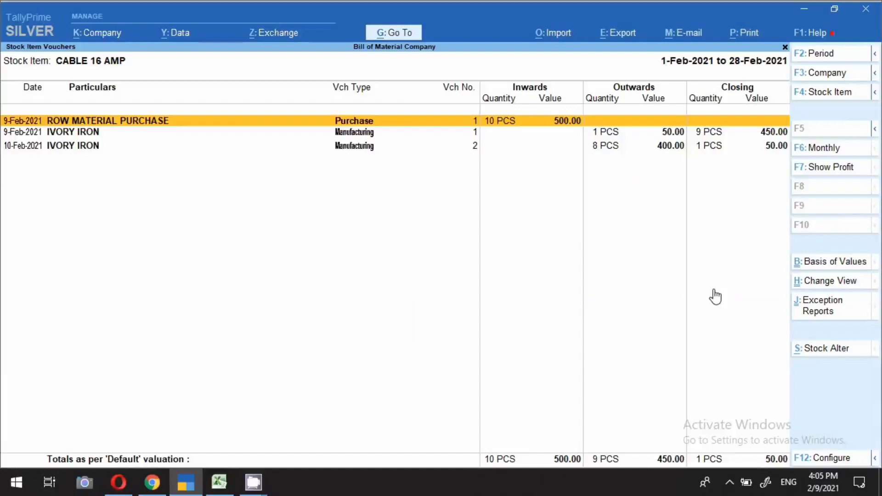
- Mark the purchase and both Manufacturing entries of CABLE 16 AMP for review, and return to the Stock Summary
{"action": "key", "text": "space"}
{"action": "key", "text": "Down"}
{"action": "key", "text": "space"}
{"action": "key", "text": "Down"}
{"action": "key", "text": "space"}
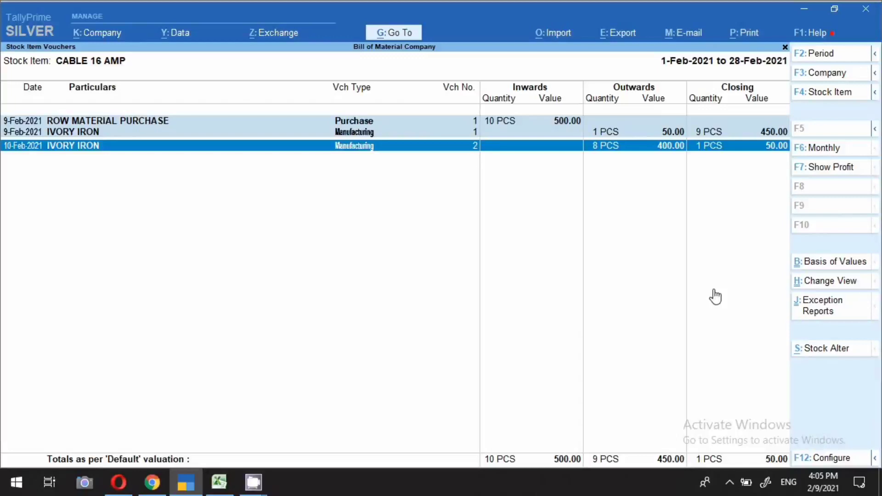
{"action": "key", "text": "Escape"}
{"action": "key", "text": "Escape"}
{"action": "key", "text": "Escape"}
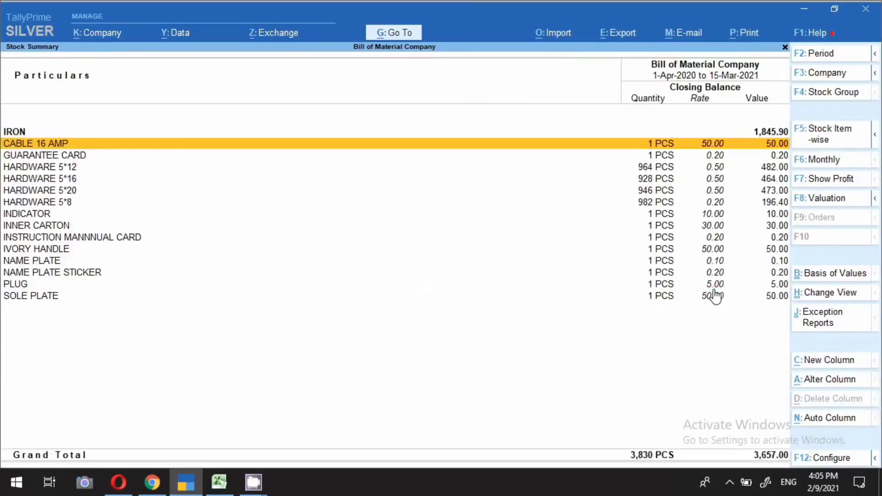
- Check the February movement in the monthly summary of GUARANTEE CARD and return to the Stock Summary
{"action": "key", "text": "Up"}
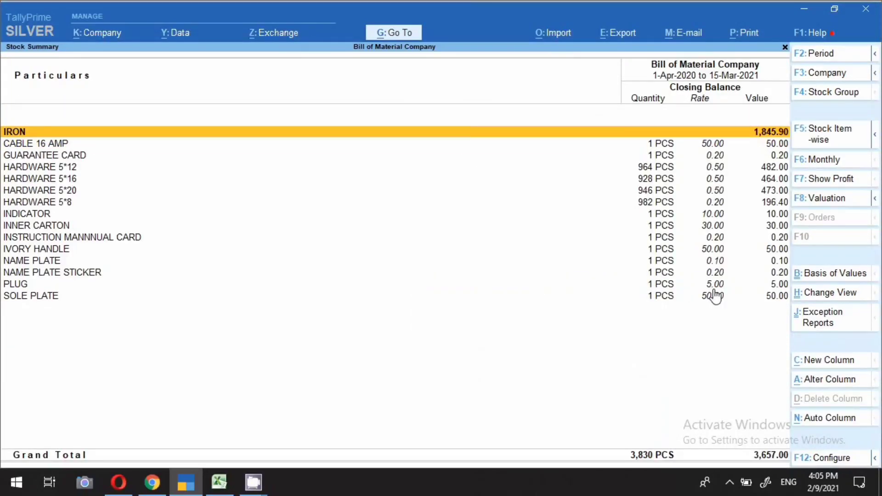
{"action": "key", "text": "Down"}
{"action": "key", "text": "Down"}
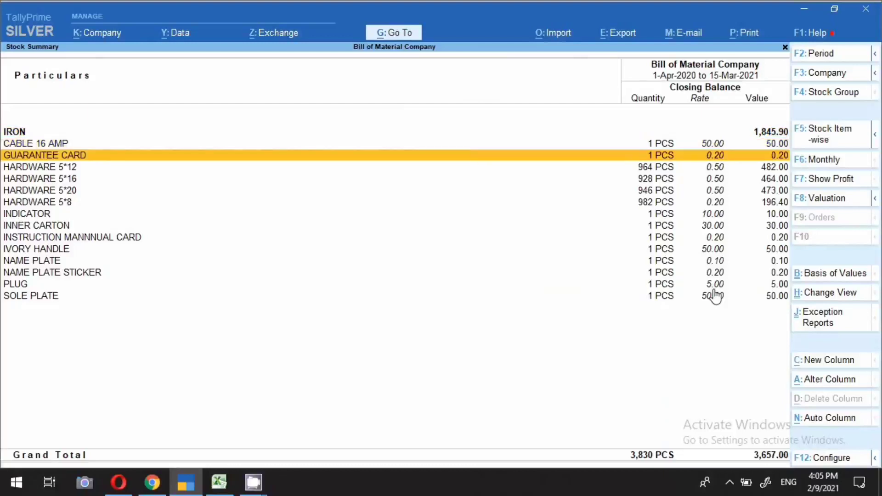
{"action": "key", "text": "Return"}
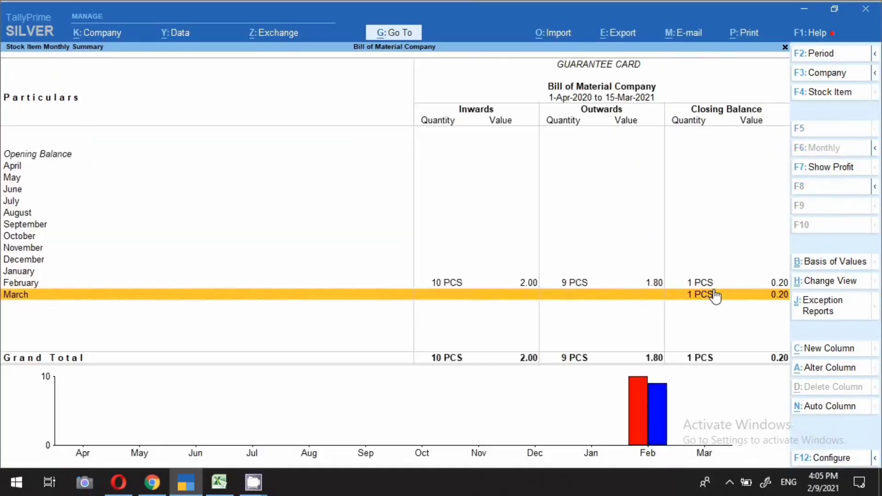
{"action": "key", "text": "Up"}
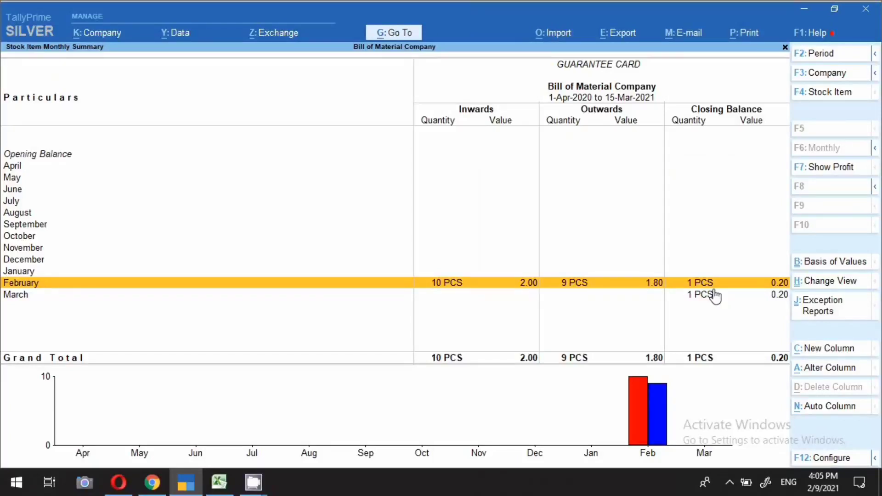
{"action": "key", "text": "Escape"}
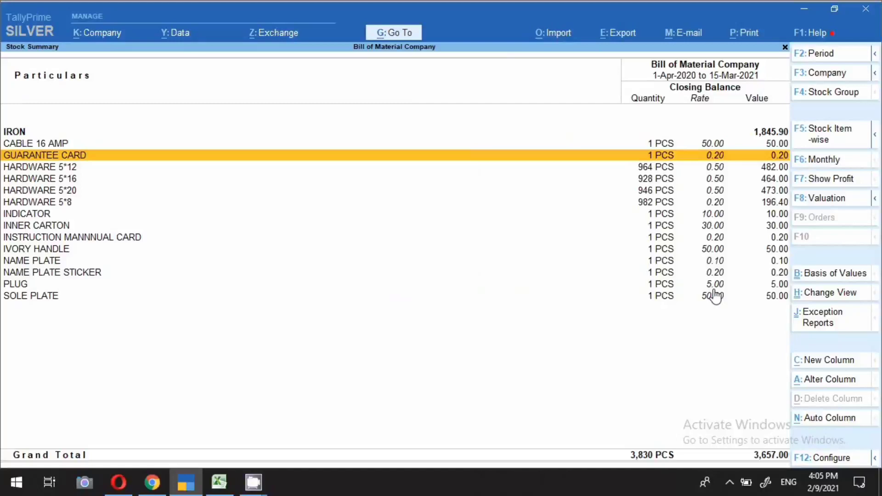
- Open the February vouchers of GUARANTEE CARD and go to the Manufacturing entry dated 10-Feb-2021
{"action": "key", "text": "Return"}
{"action": "key", "text": "Up"}
{"action": "key", "text": "Return"}
{"action": "key", "text": "Down"}
{"action": "key", "text": "Down"}
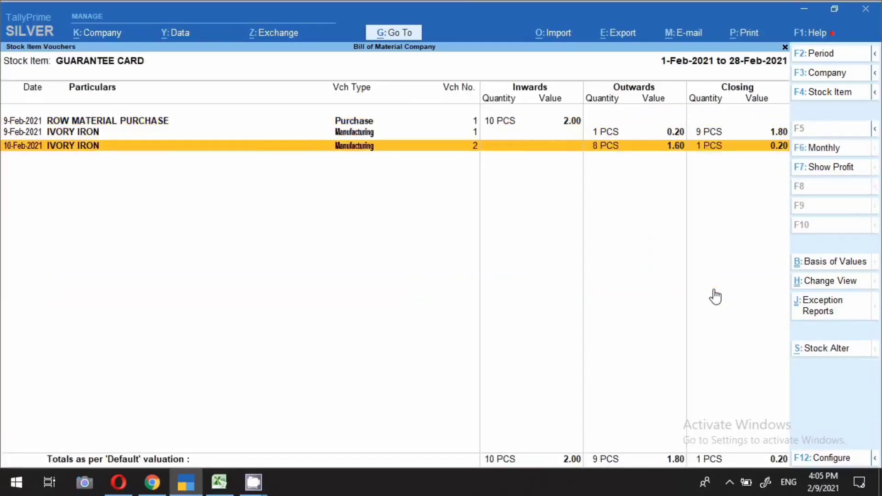
- Add a Manufacturing voucher dated 11-Feb-2021 for 1 PCS of IVORY IRON using its BOM, and save it with the prefilled components
{"action": "key", "text": "alt+a"}
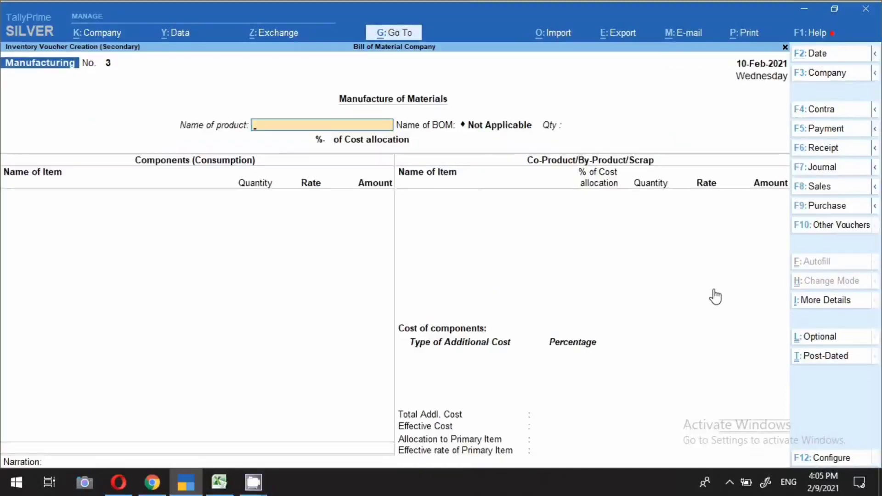
{"action": "key", "text": "F2"}
{"action": "key", "text": "Return"}
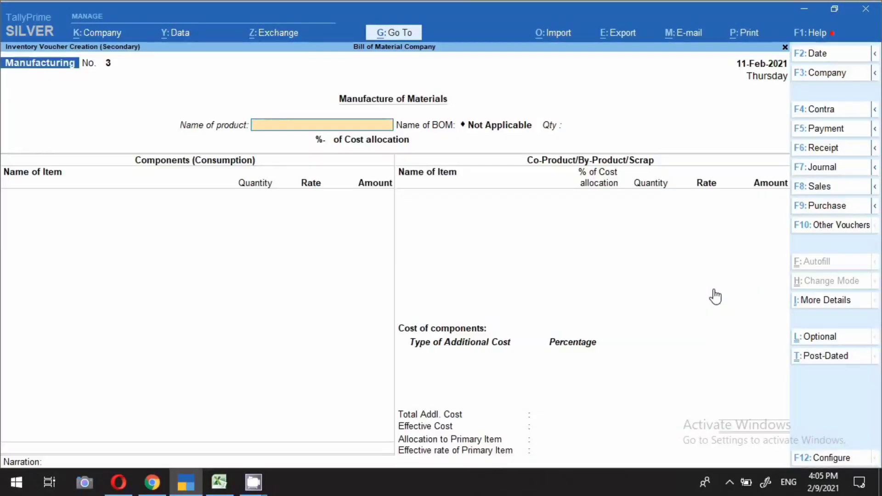
{"action": "type", "text": "Iv"}
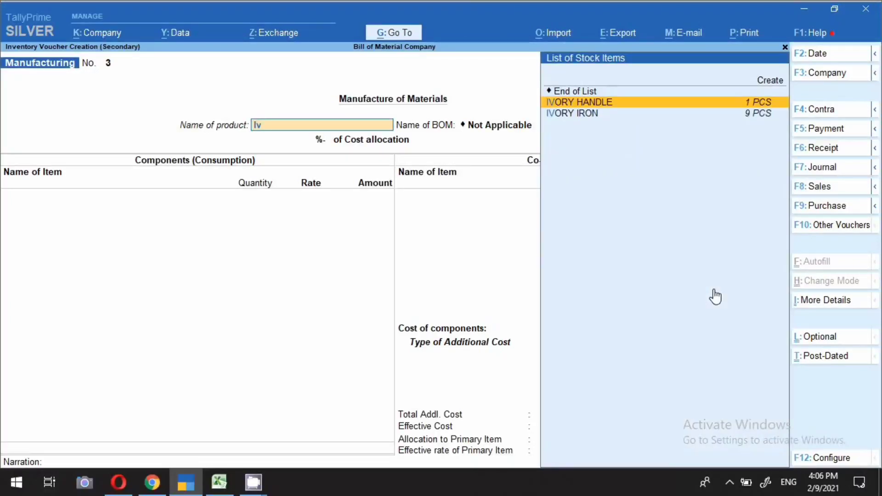
{"action": "key", "text": "Down"}
{"action": "key", "text": "Return"}
{"action": "type", "text": "1"}
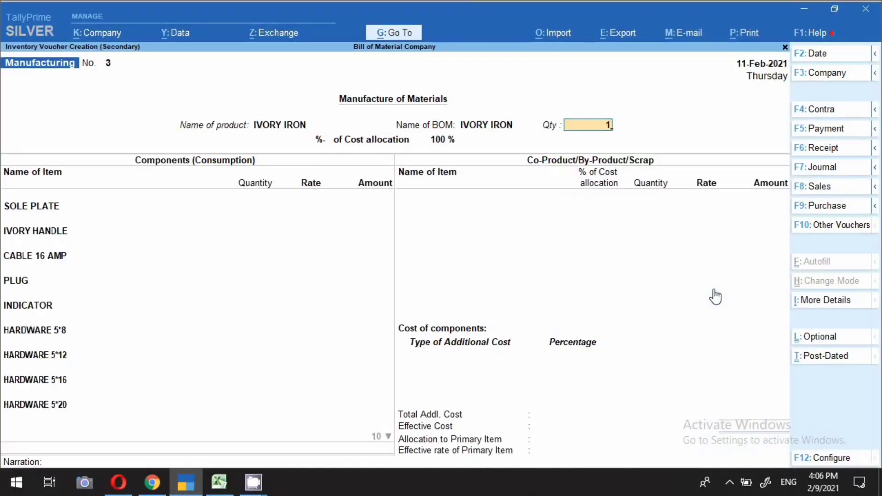
{"action": "key", "text": "Return"}
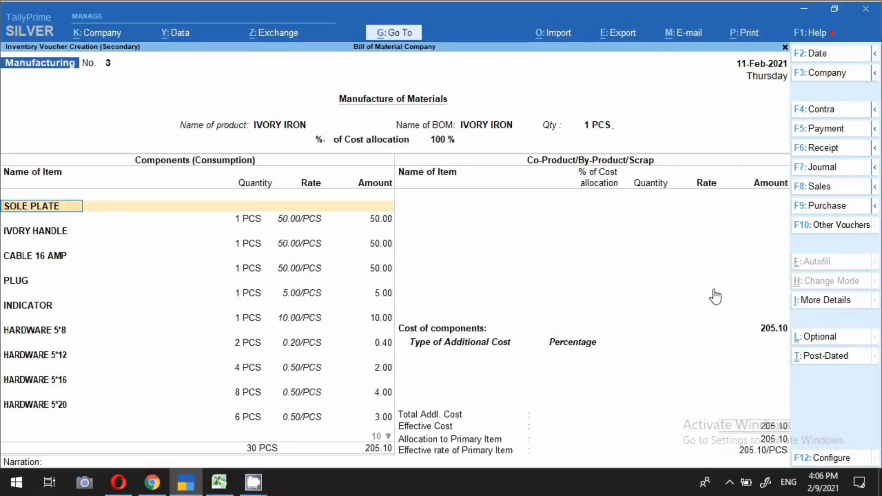
{"action": "key", "text": "ctrl"}
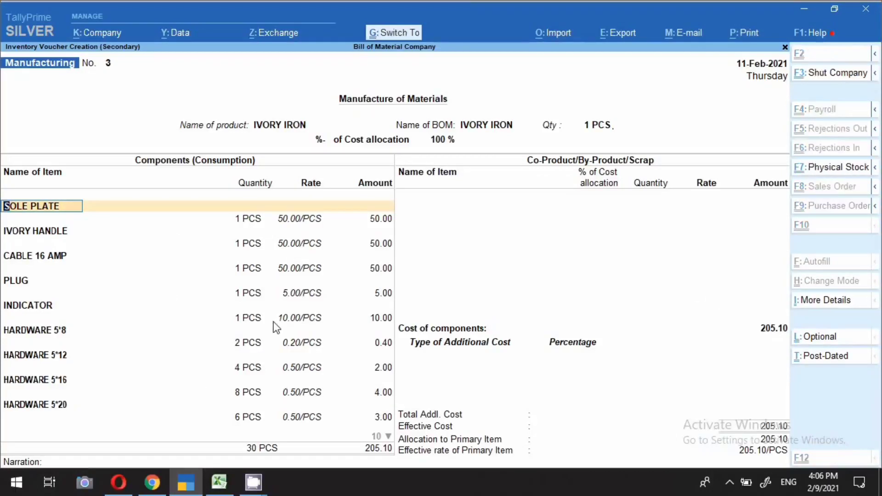
{"action": "key", "text": "ctrl+a"}
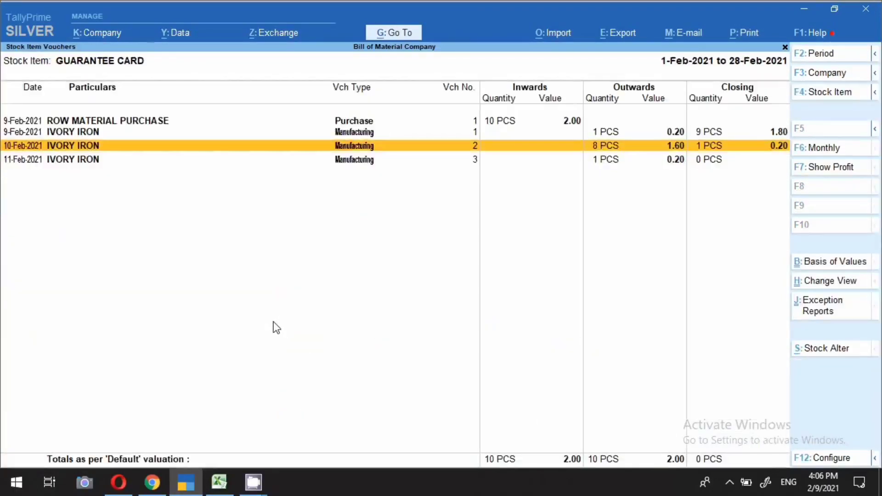
- Return to the Stock Summary and examine the closing balances of the components from CABLE 16 AMP down to SOLE PLATE
{"action": "key", "text": "Escape"}
{"action": "key", "text": "Escape"}
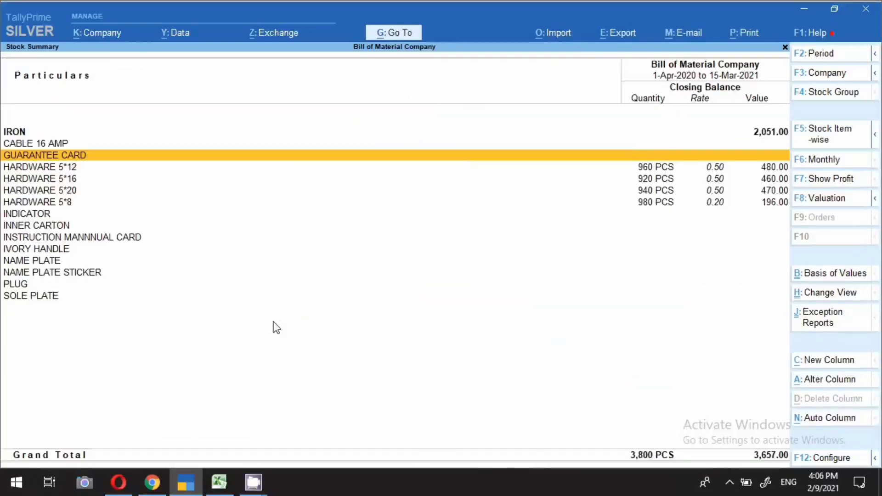
{"action": "left_click", "coordinate": [40, 146]}
{"action": "key", "text": "Down"}
{"action": "key", "text": "Down"}
{"action": "key", "text": "Down"}
{"action": "key", "text": "Down"}
{"action": "key", "text": "Down"}
{"action": "key", "text": "Down"}
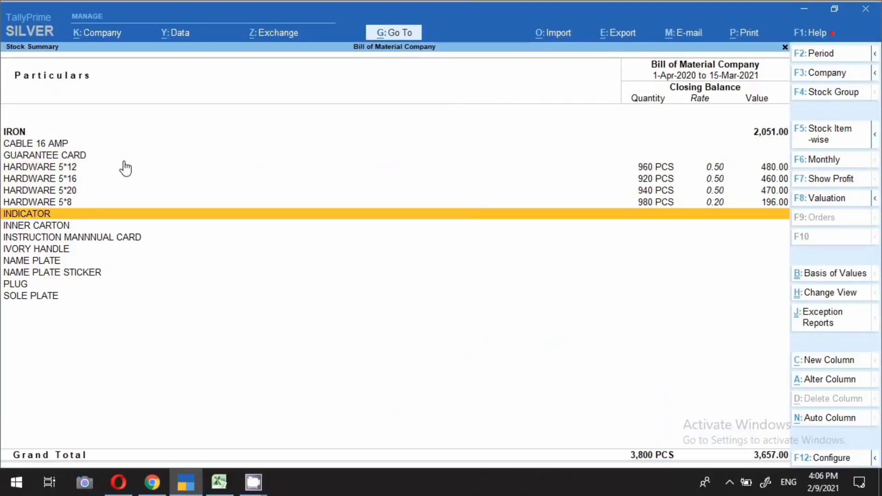
{"action": "key", "text": "Down"}
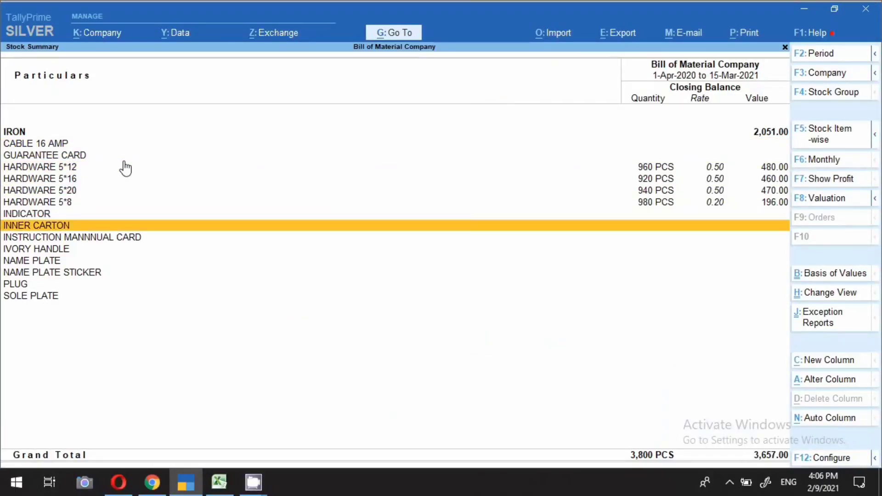
{"action": "key", "text": "Down"}
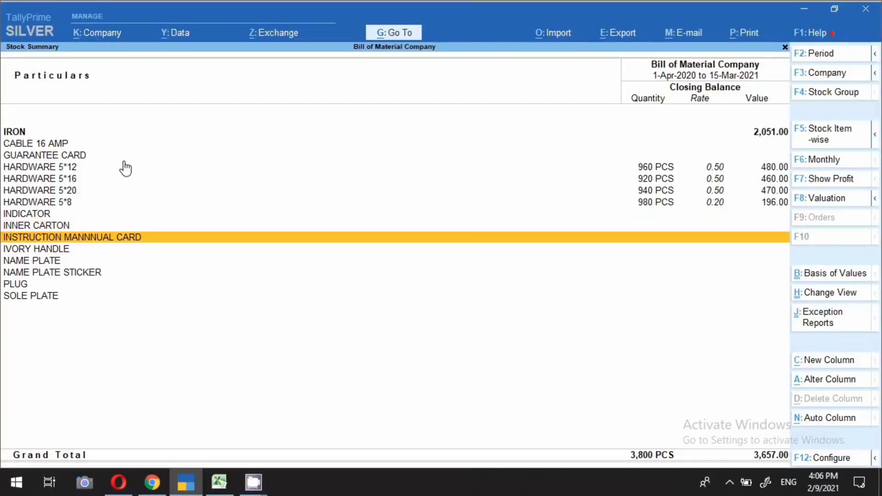
{"action": "key", "text": "Down"}
{"action": "key", "text": "Down"}
{"action": "key", "text": "Down"}
{"action": "key", "text": "Down"}
{"action": "key", "text": "Down"}
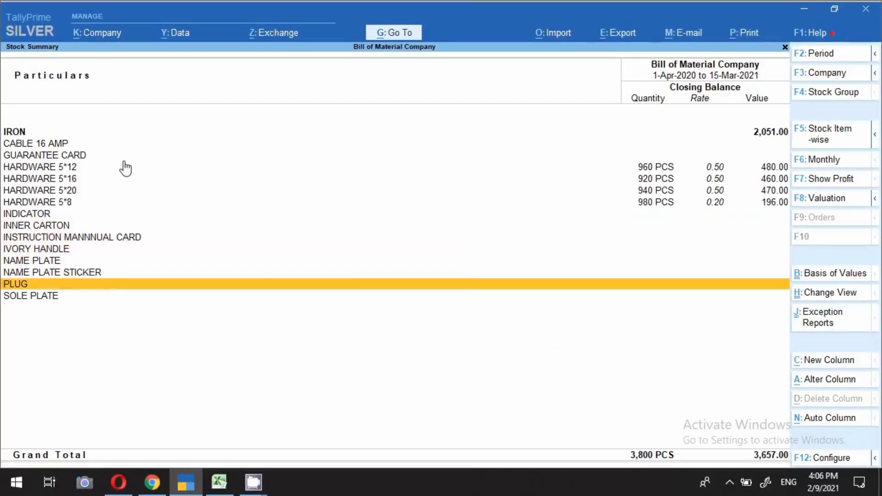
- Check the February inwards and outwards of SOLE PLATE in its monthly summary and return to the Stock Summary
{"action": "key", "text": "Return"}
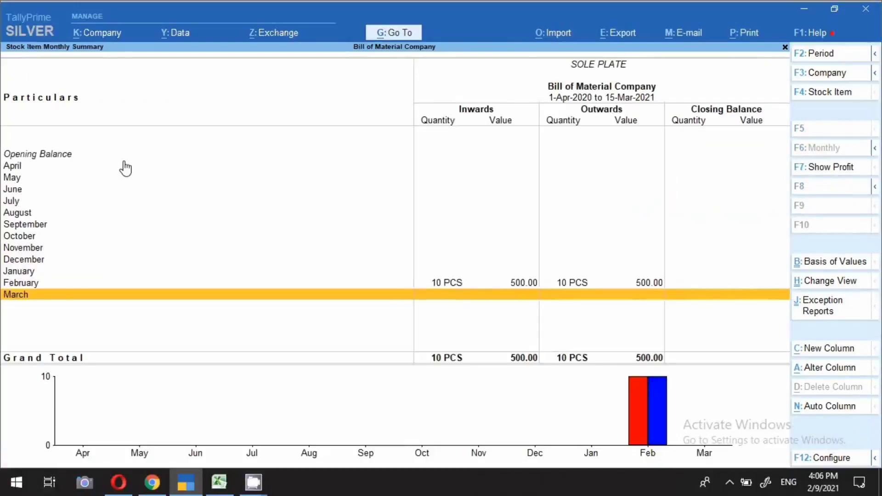
{"action": "key", "text": "Up"}
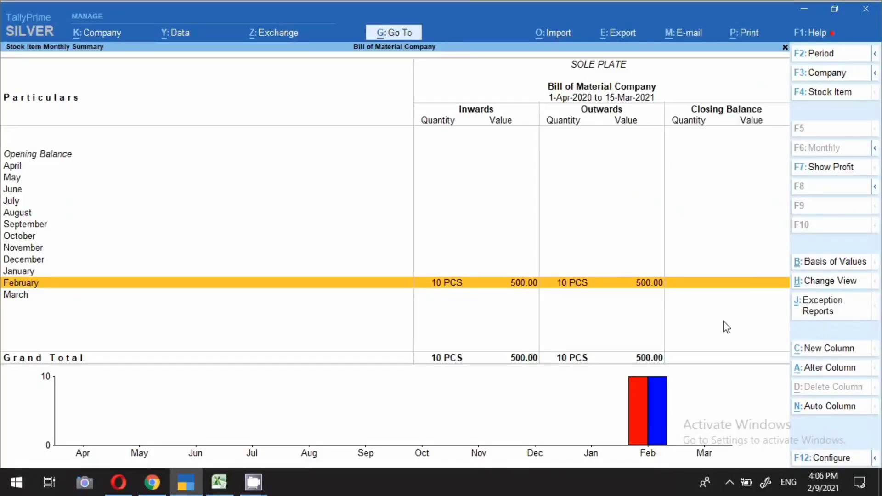
{"action": "key", "text": "Escape"}
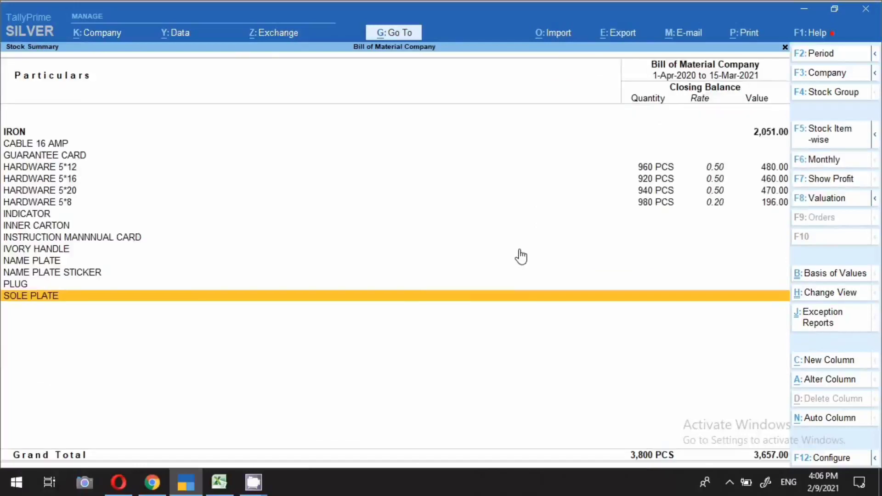
- Examine the remaining closing balances of the hardware items in the Stock Summary
{"action": "key", "text": "Up"}
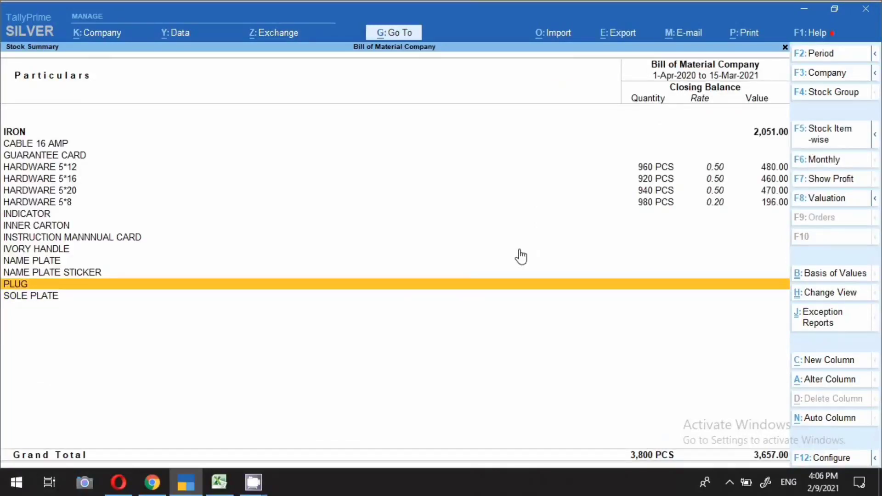
{"action": "key", "text": "Up"}
{"action": "key", "text": "Up"}
{"action": "key", "text": "Up"}
{"action": "key", "text": "Up"}
{"action": "key", "text": "Up"}
{"action": "key", "text": "Up"}
{"action": "key", "text": "Up"}
{"action": "key", "text": "Up"}
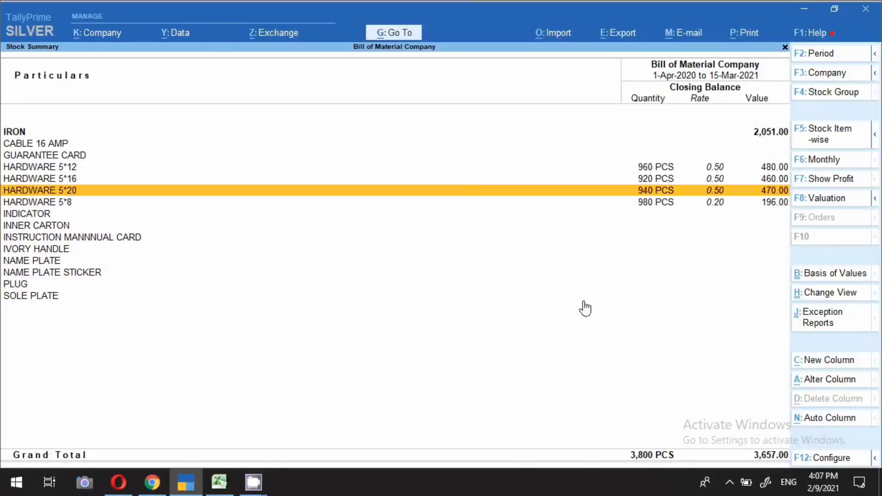
- Leave the Stock Summary and open the Statistics report under Statements of Accounts
{"action": "key", "text": "Escape"}
{"action": "key", "text": "d"}
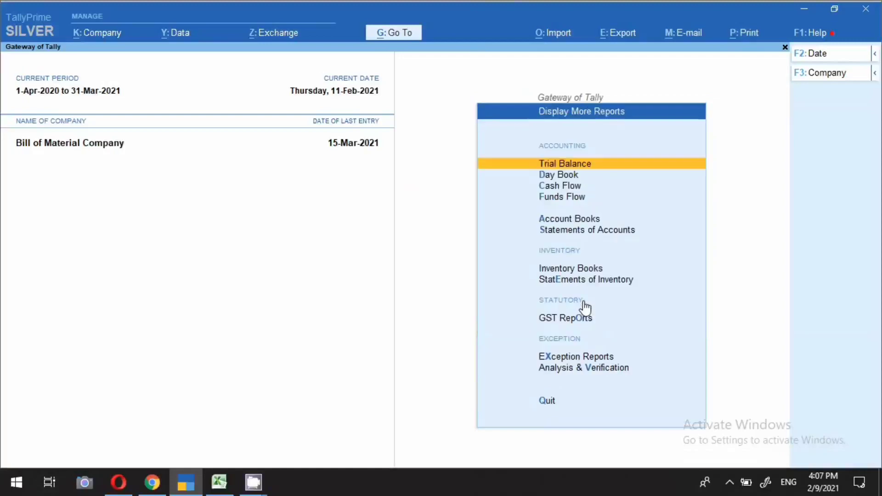
{"action": "key", "text": "s"}
{"action": "key", "text": "s"}
- Open the February list of Manufacturing vouchers from the voucher statistics and review the IVORY IRON quantities produced
{"action": "key", "text": "Down"}
{"action": "key", "text": "Down"}
{"action": "key", "text": "Down"}
{"action": "key", "text": "Down"}
{"action": "key", "text": "Down"}
{"action": "key", "text": "Down"}
{"action": "key", "text": "Down"}
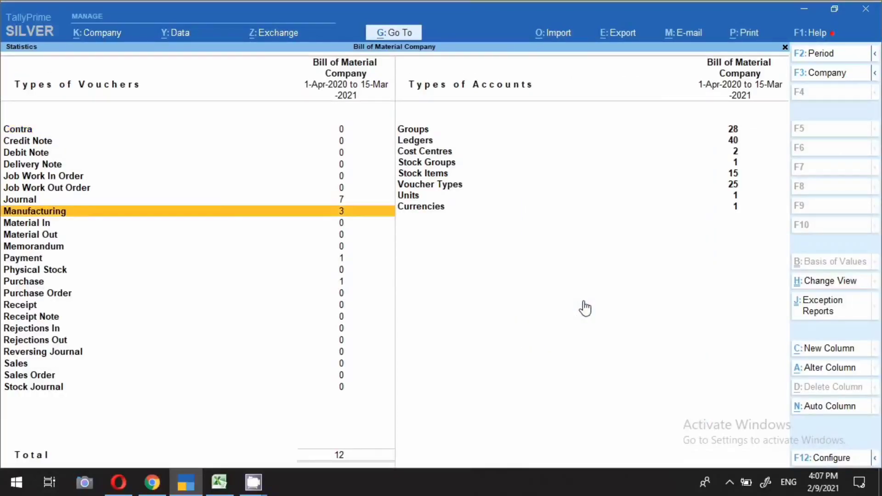
{"action": "key", "text": "Return"}
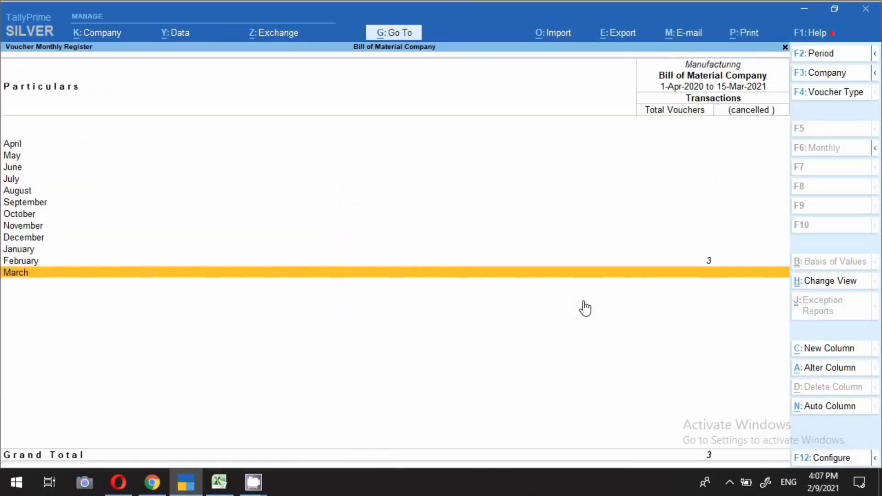
{"action": "key", "text": "Up"}
{"action": "key", "text": "Return"}
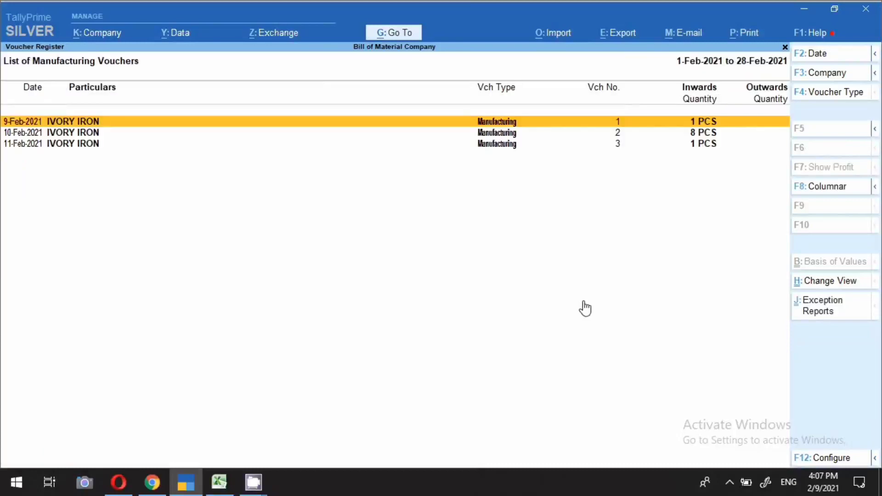
{"action": "key", "text": "Down"}
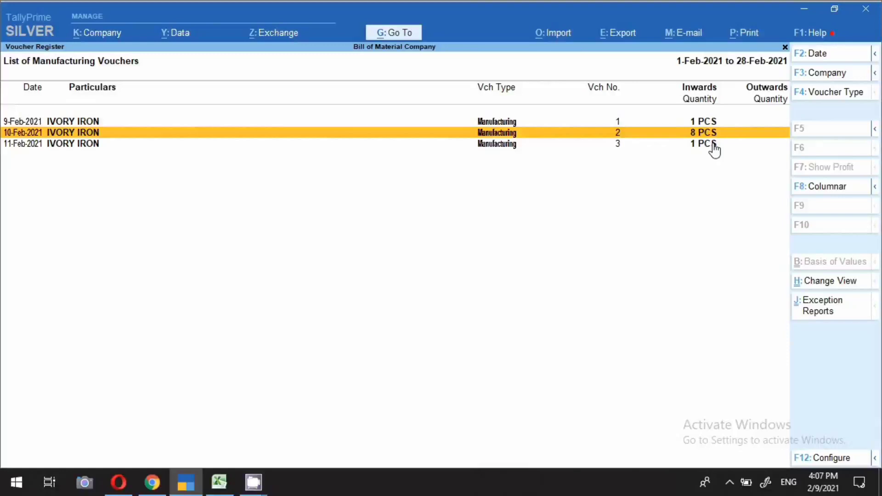
{"action": "left_click", "coordinate": [729, 482]}
{"action": "right_click", "coordinate": [695, 464]}
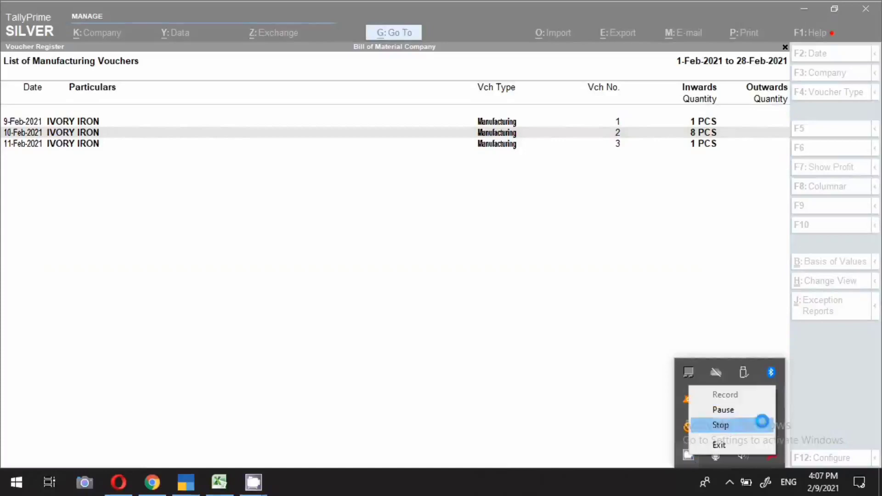